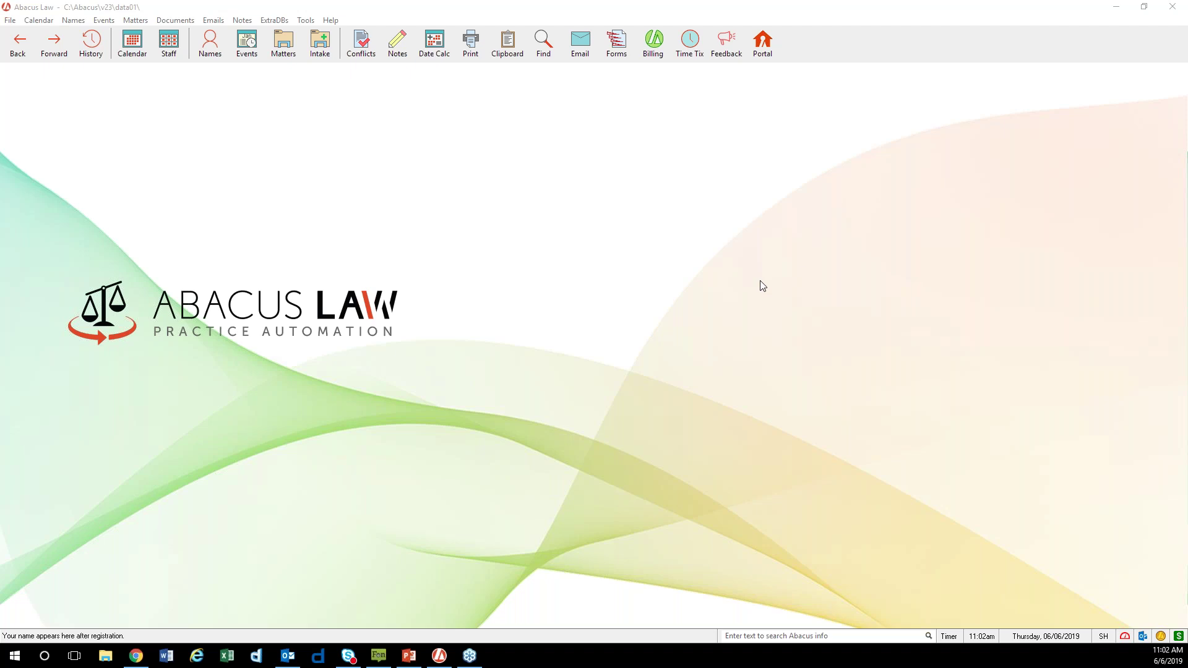
View the list of all names in the database and close it
left_click(580, 282)
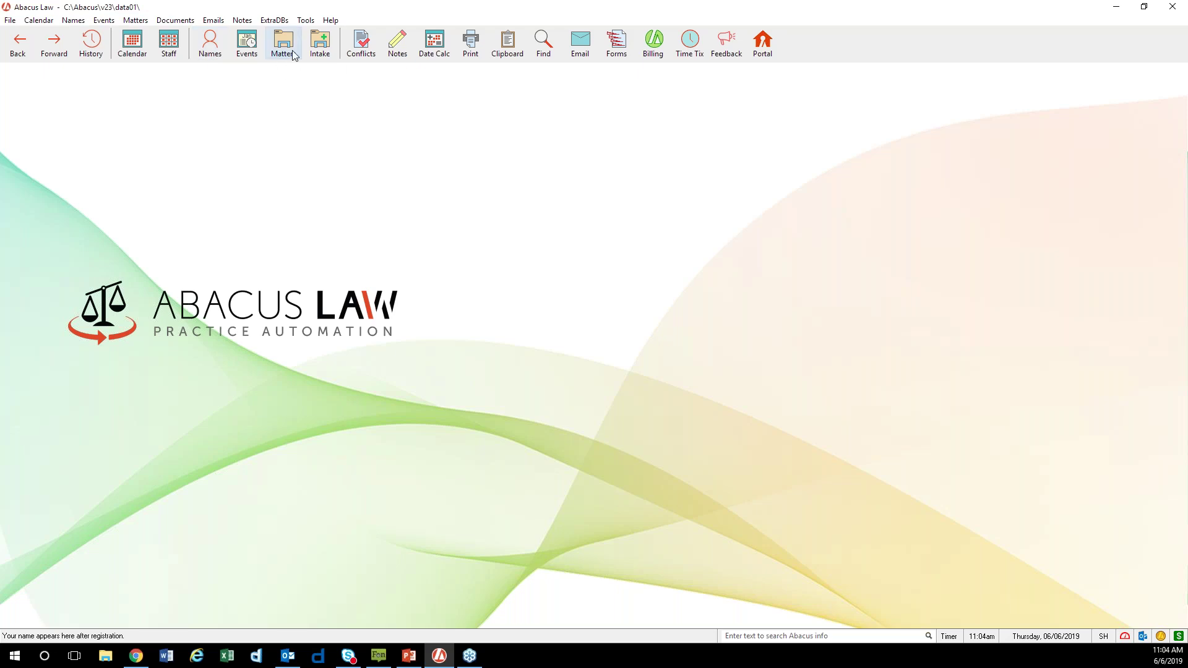
left_click(211, 44)
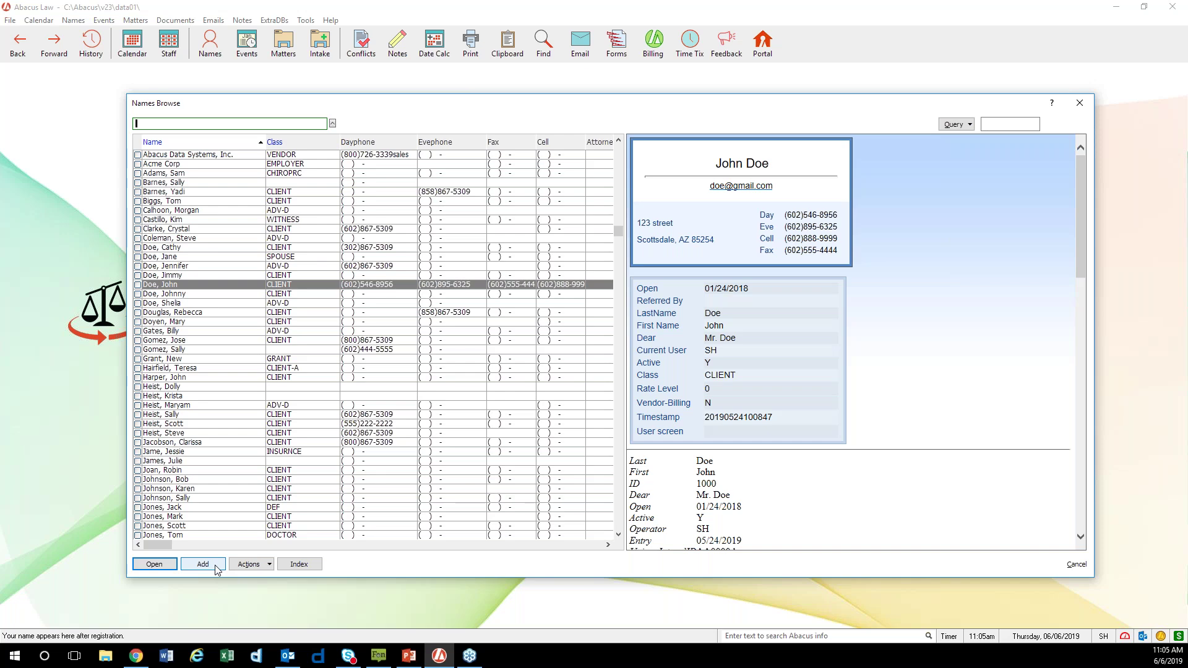
left_click(1079, 103)
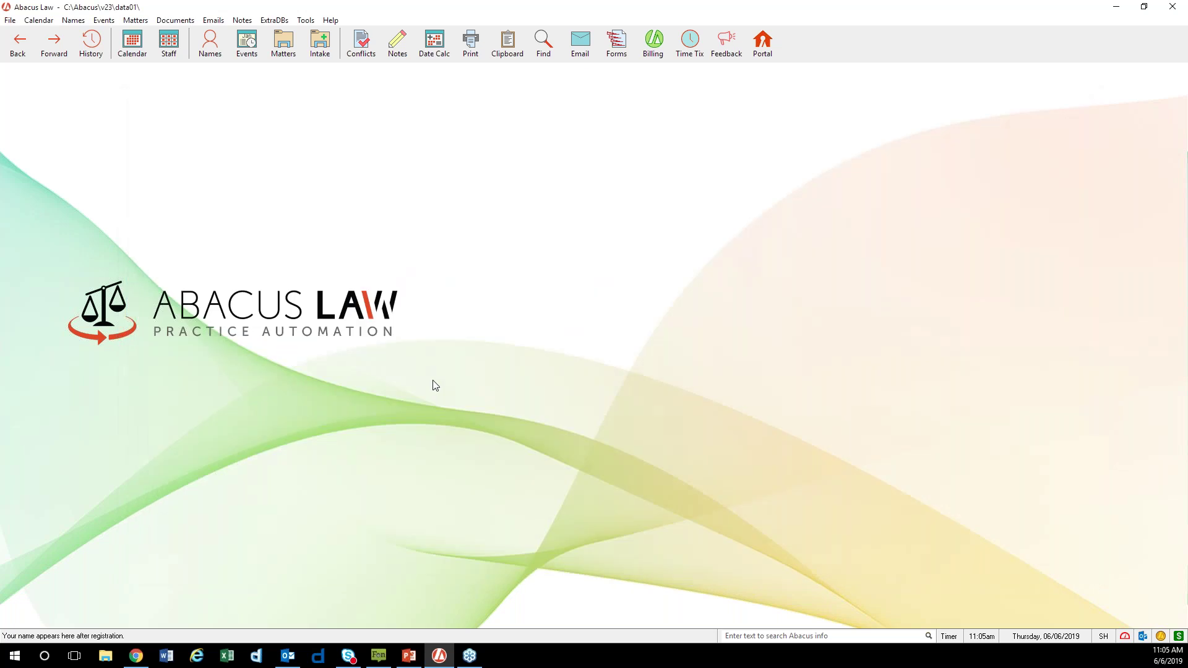
Open the DISSO divorce matter assigned to attorney SAJ and view its linked names and their roles
left_click(296, 49)
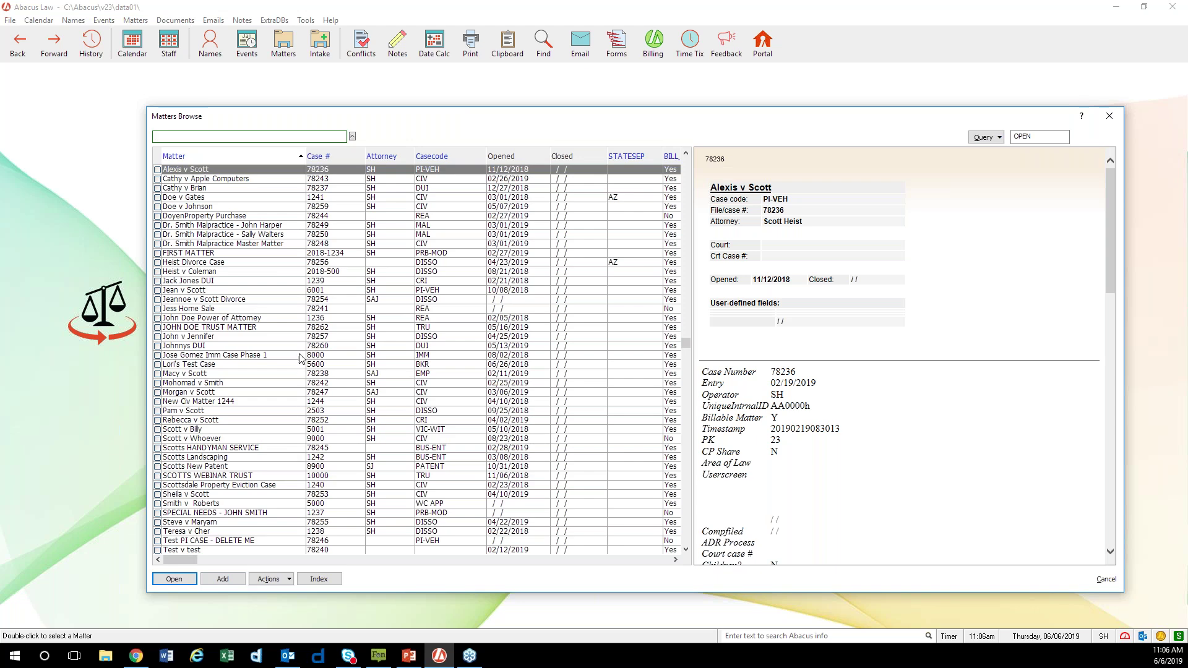
left_click(276, 300)
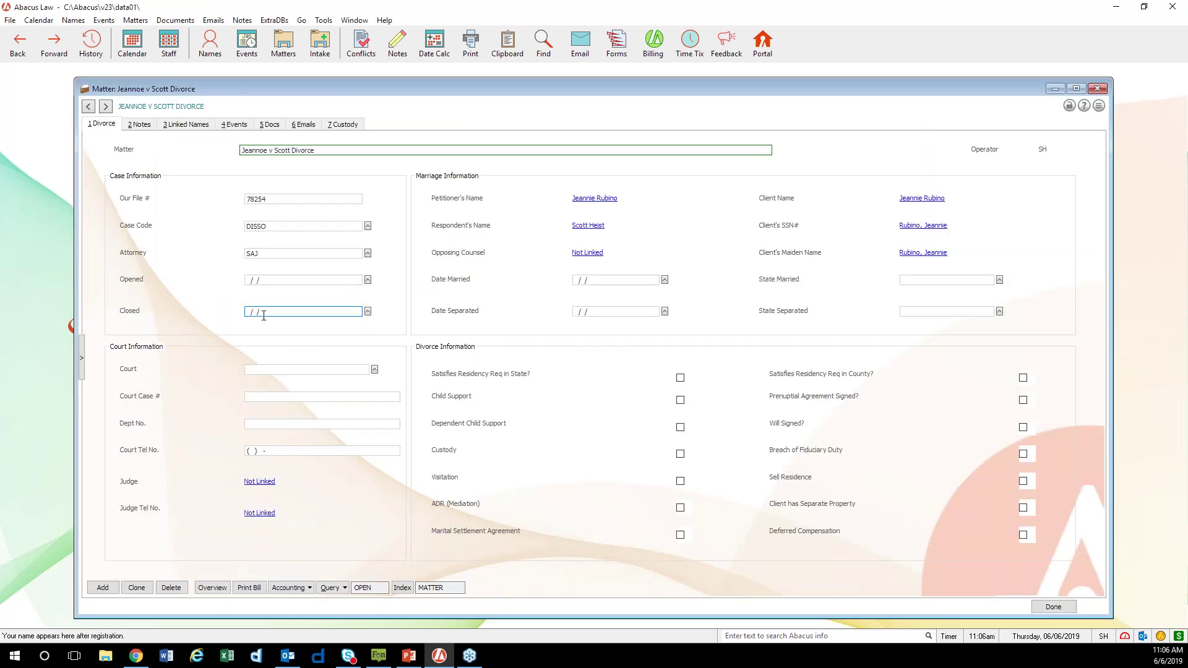
left_click(187, 125)
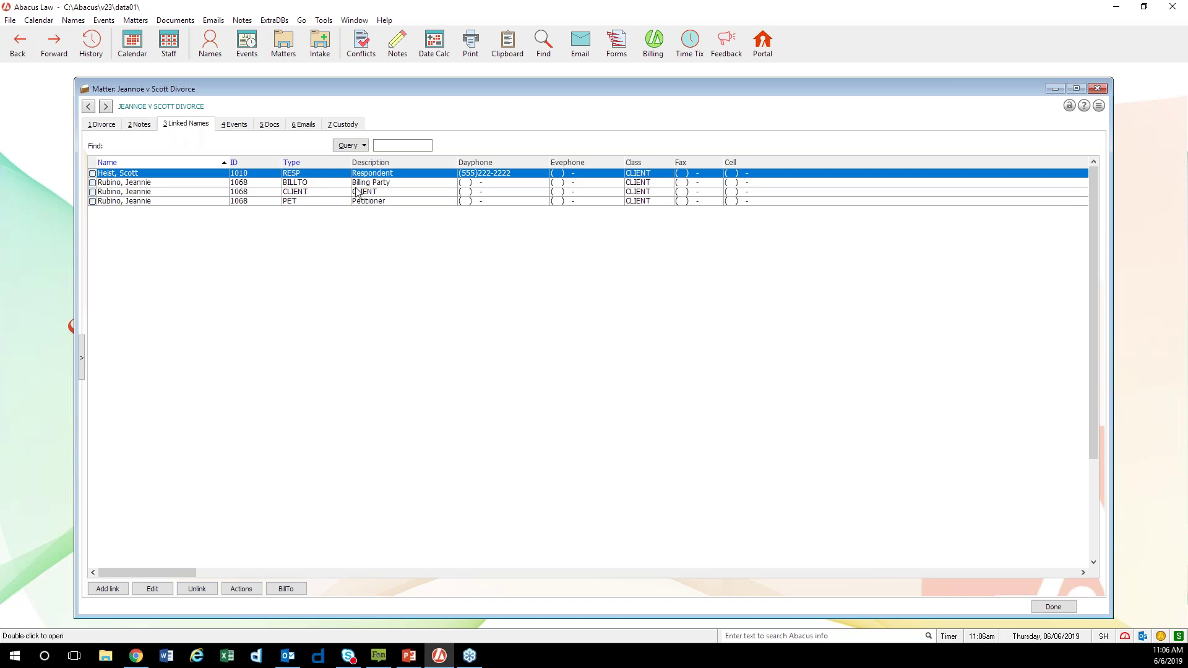
left_click(396, 192)
left_click(209, 174)
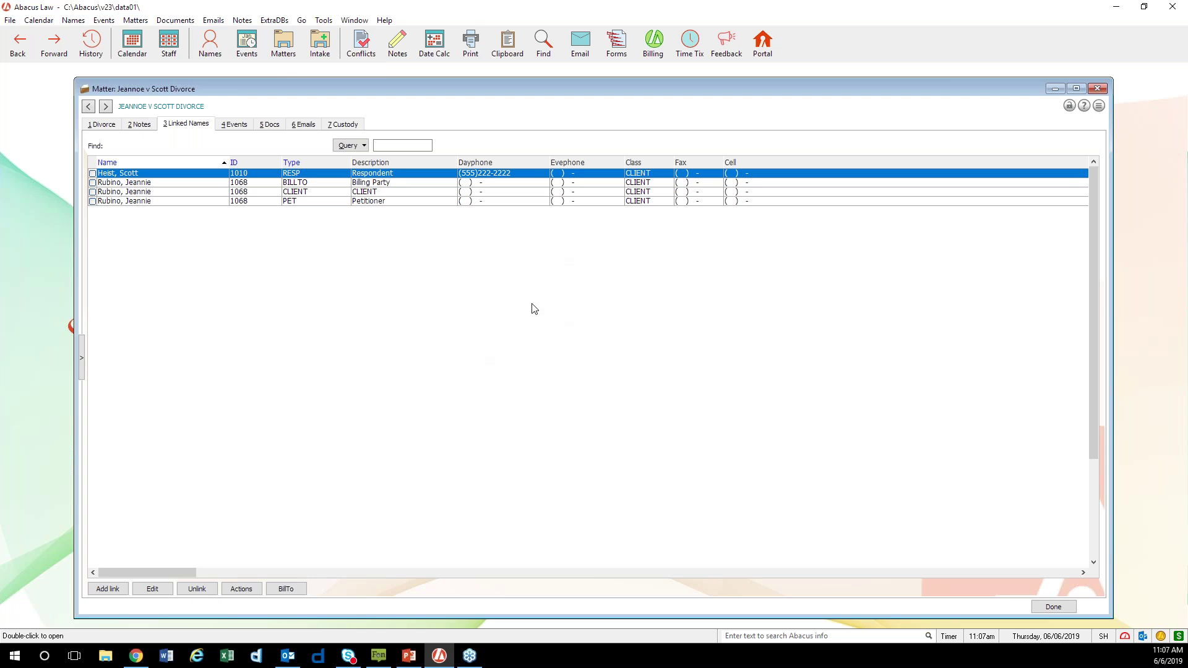
left_click(122, 591)
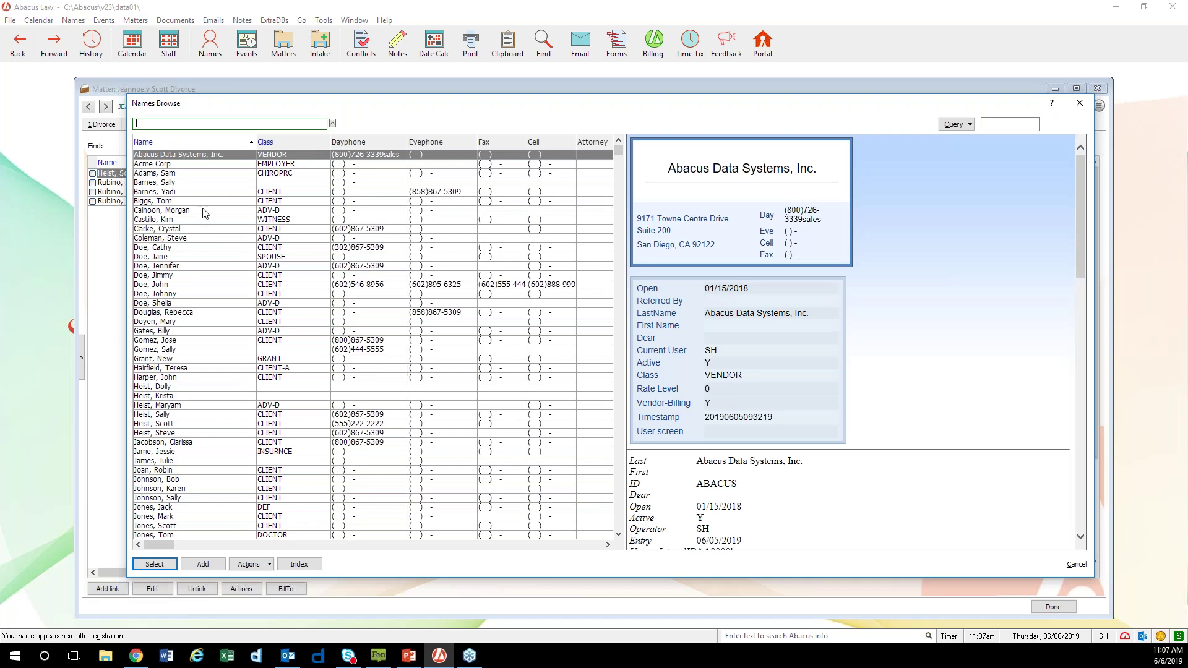
left_click(208, 183)
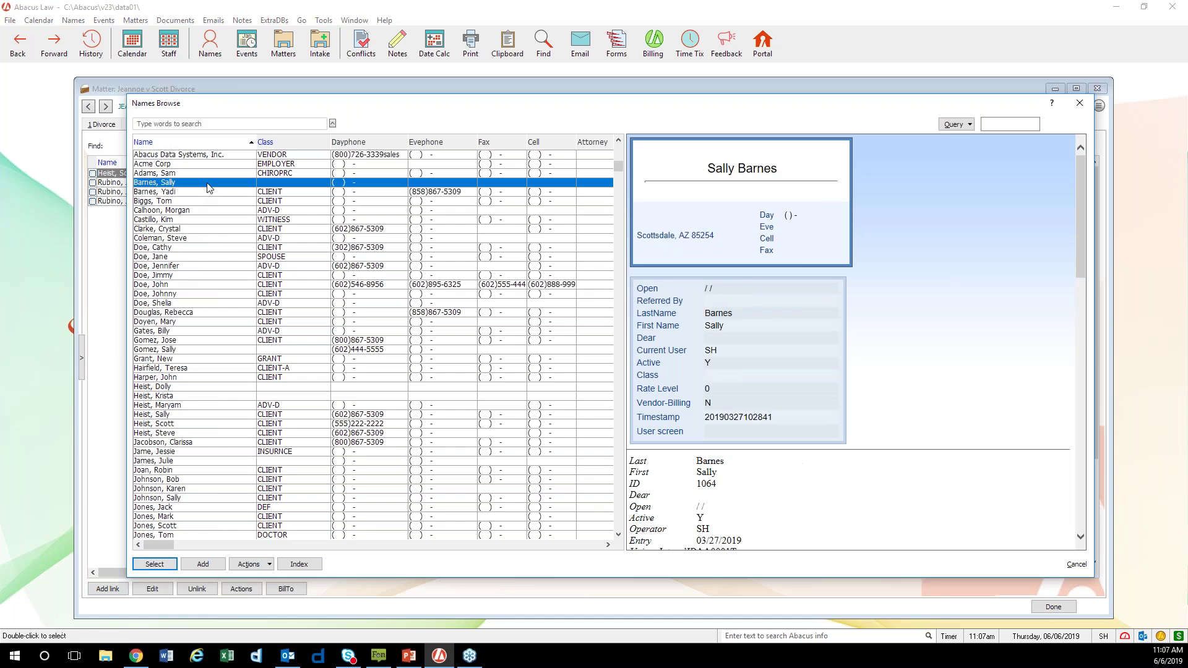
left_click(214, 563)
left_click(596, 335)
left_click(1088, 101)
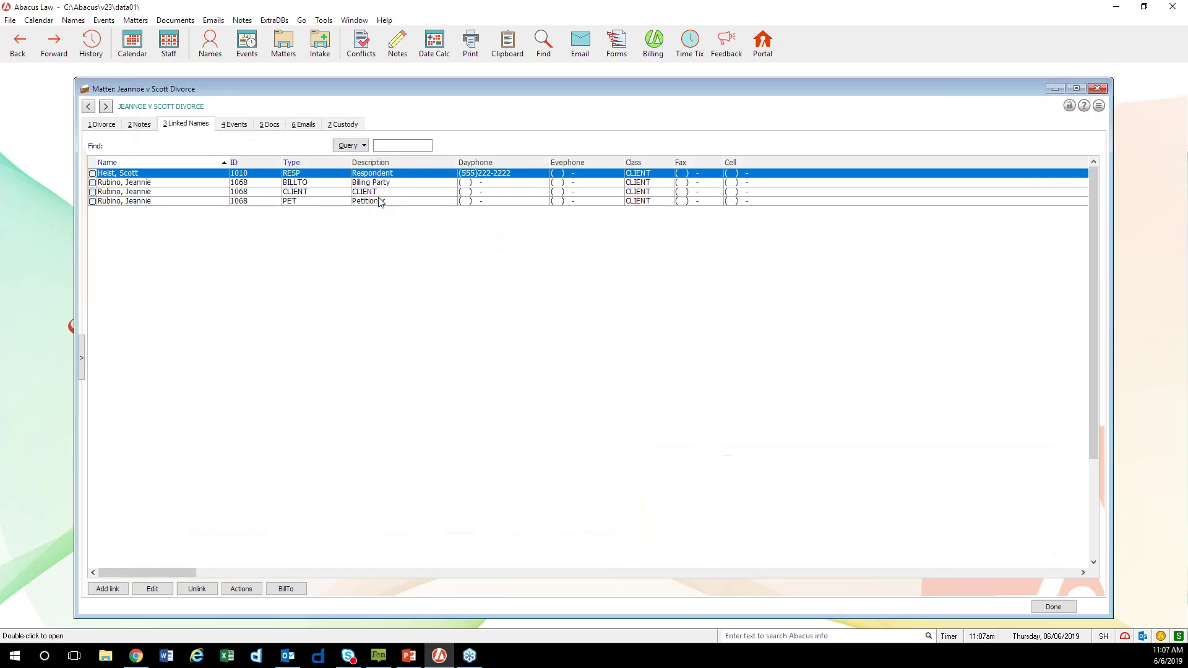
Check the CLIENT link against the linked parties on the matter's main divorce page and close the matter
left_click(386, 191)
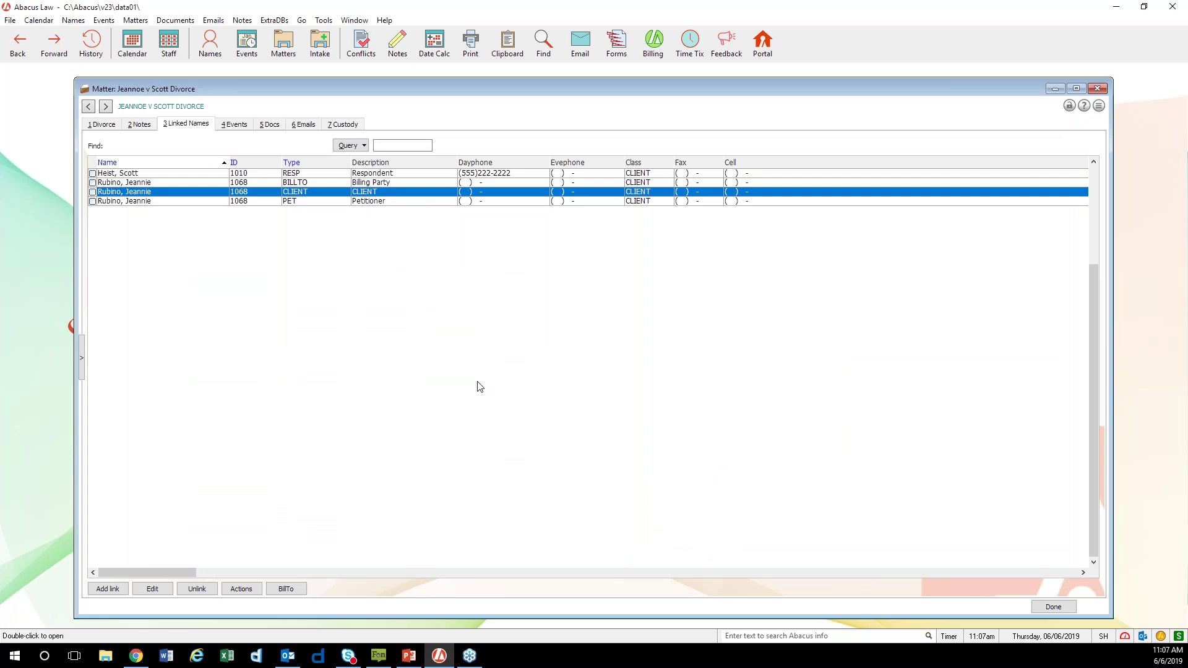
left_click(104, 124)
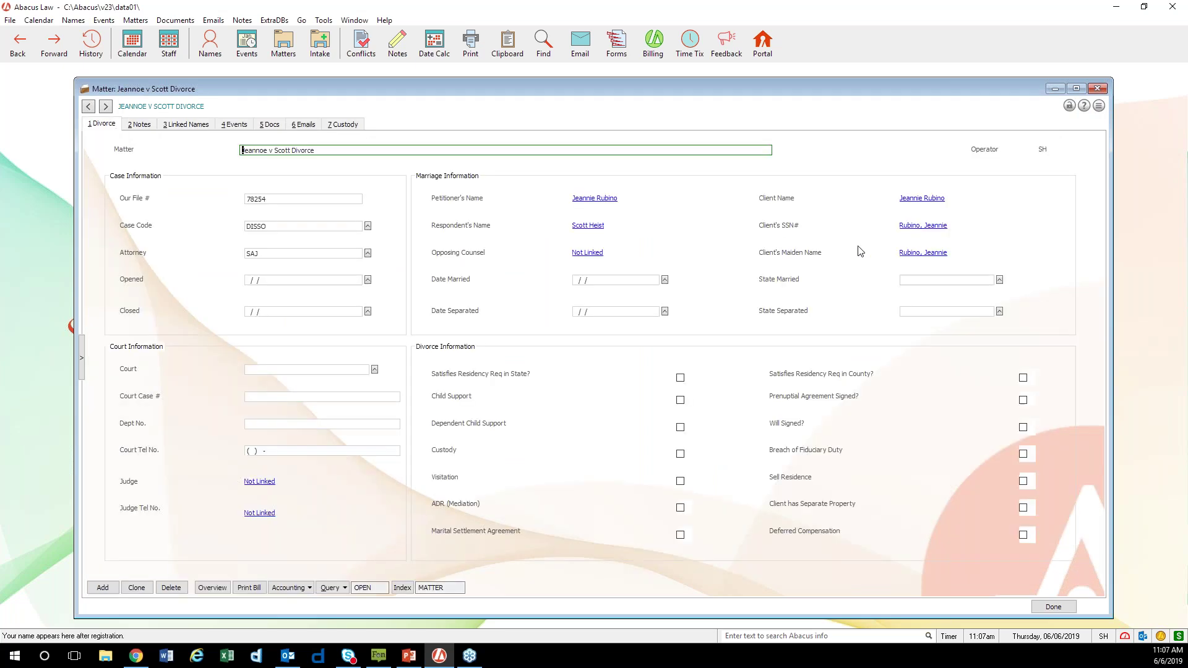
left_click(1098, 90)
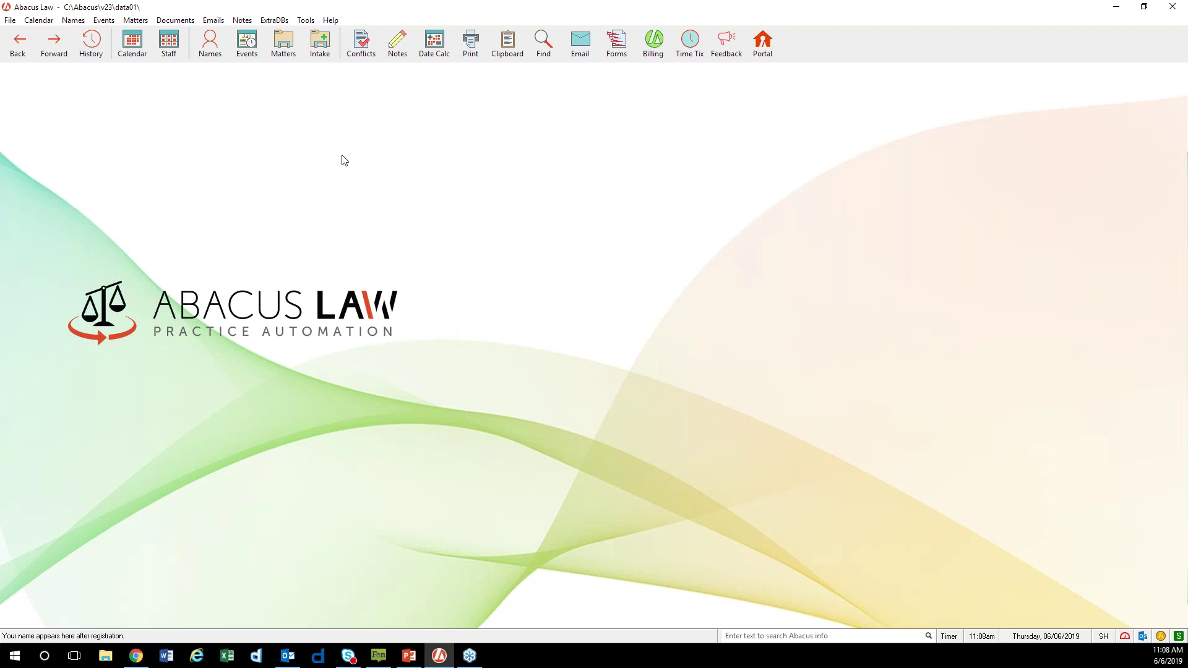
Start the Abacus Civil Litigation Case Intake Form (Client Plaintiff)
left_click(336, 57)
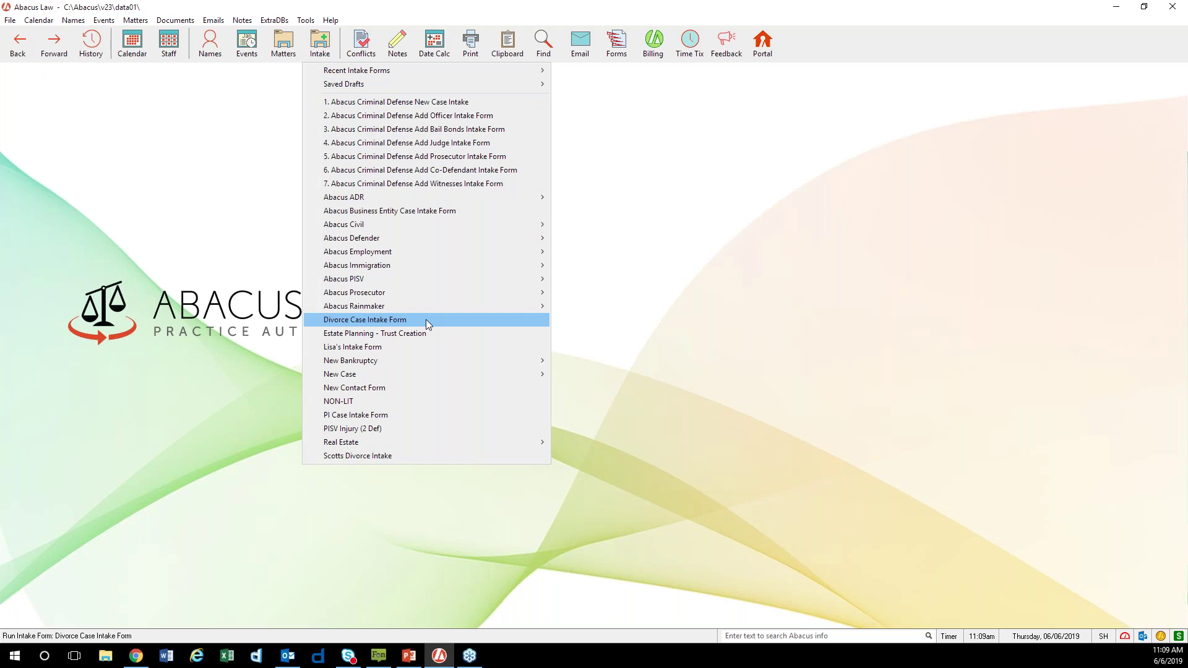
mouse_move(410, 362)
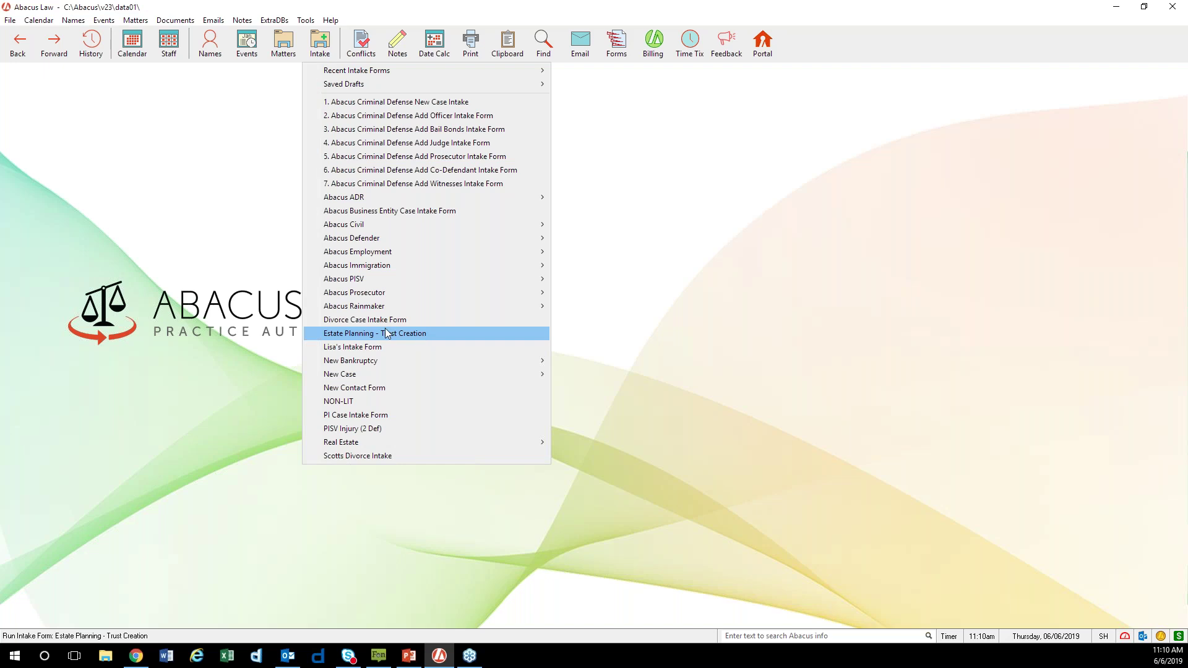
mouse_move(427, 225)
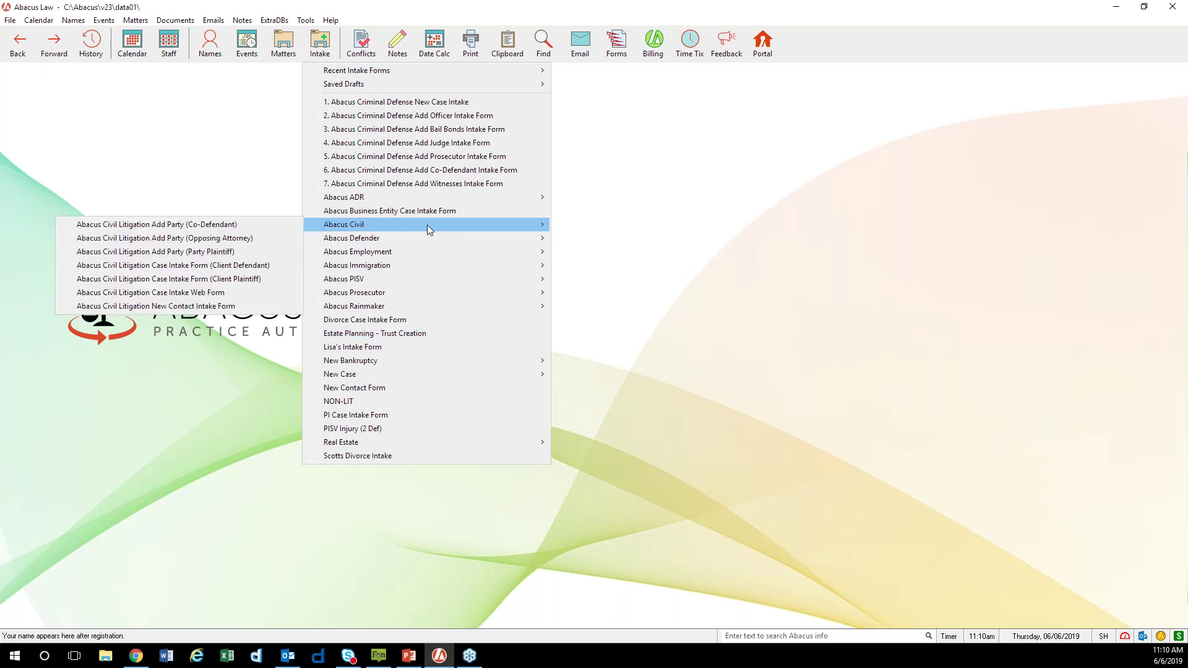
left_click(271, 280)
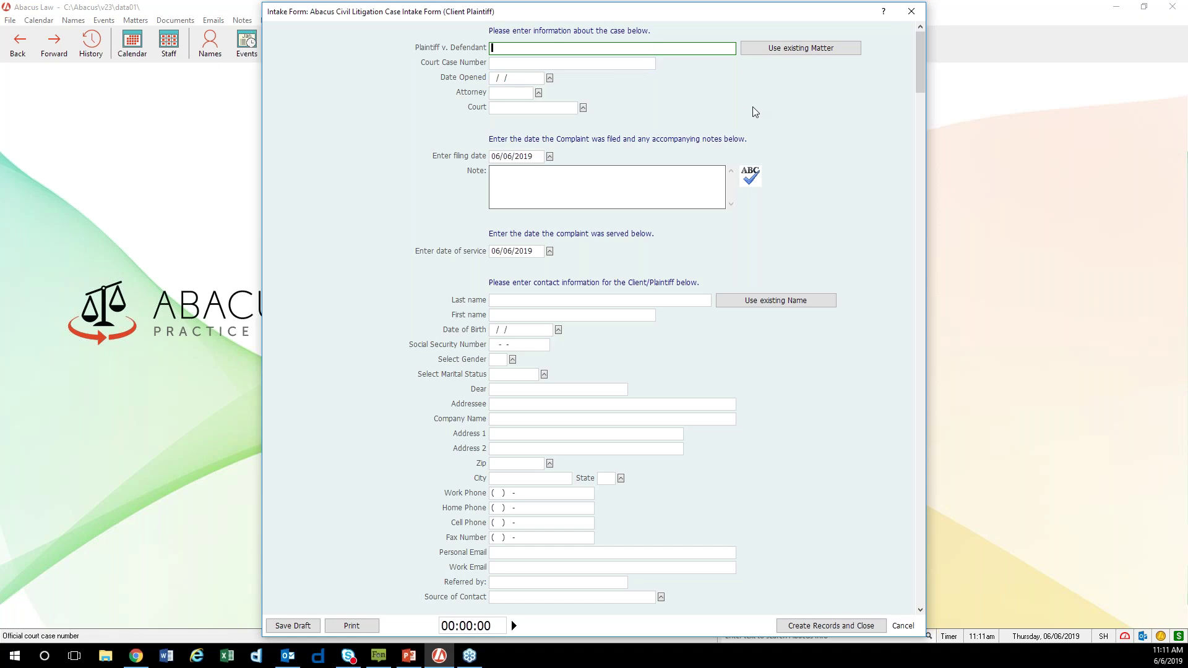
Examine the intake form's case, filing date, service date and client/plaintiff contact sections
key("Tab")
scroll(811, 385, "down", 2)
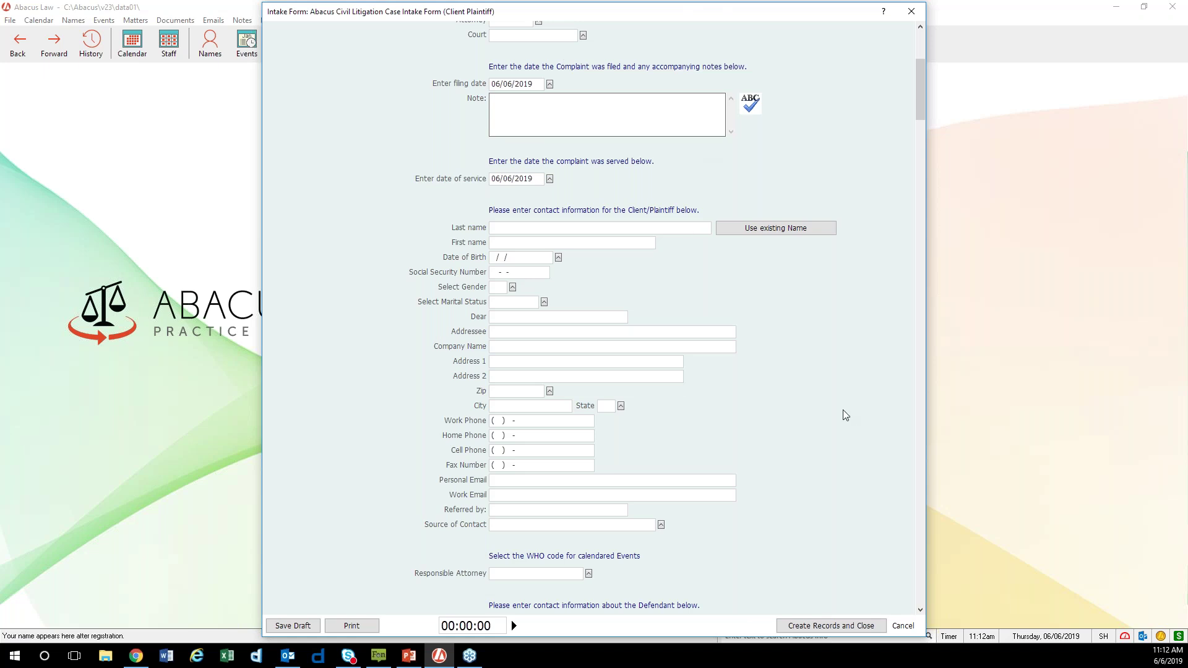
scroll(745, 307, "down", 1)
scroll(745, 312, "down", 1)
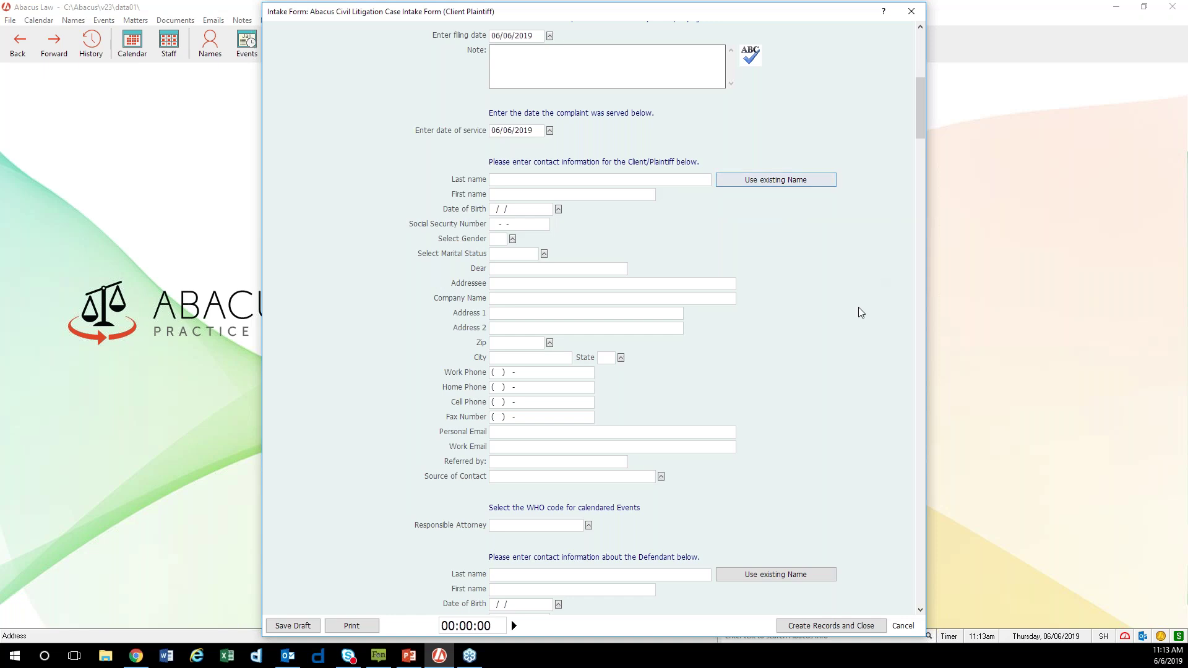
scroll(792, 424, "up", 3)
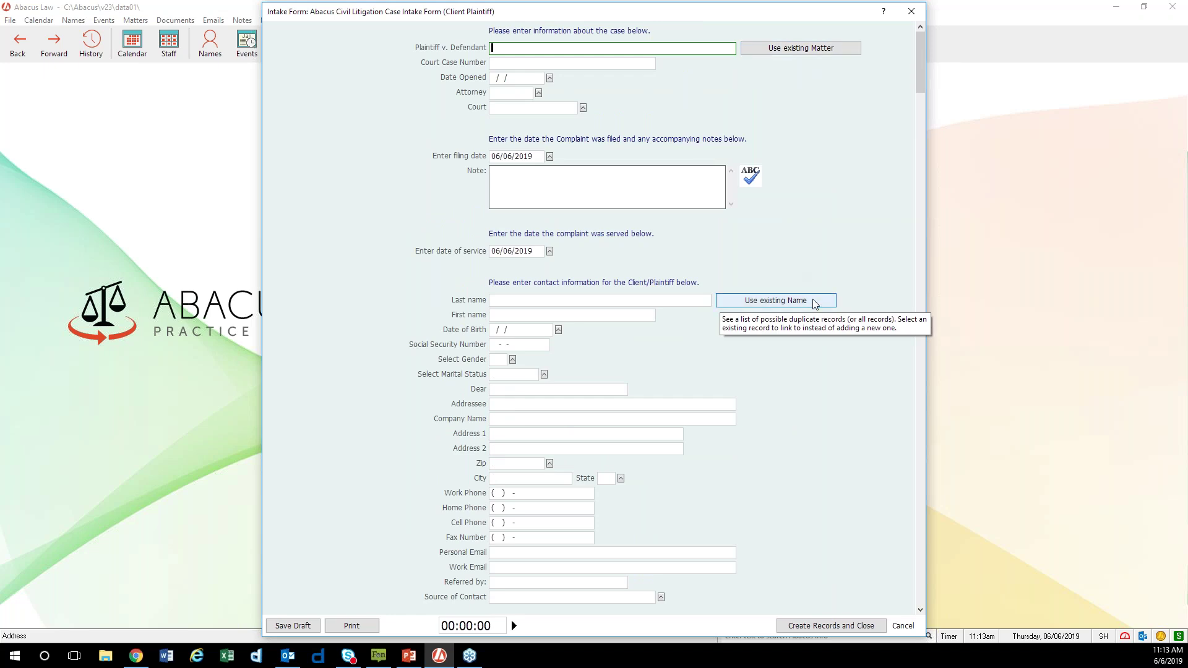
scroll(808, 378, "down", 1)
scroll(809, 378, "up", 1)
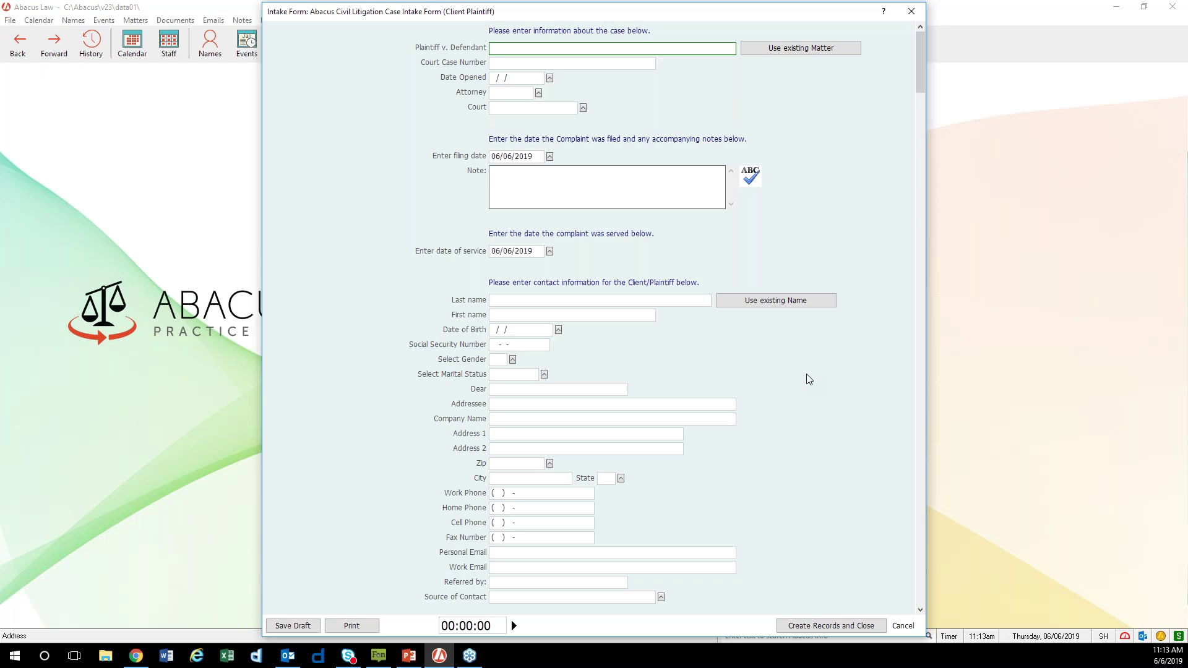
View the existing names available for the client/plaintiff and close the list without selecting one
scroll(807, 378, "down", 1)
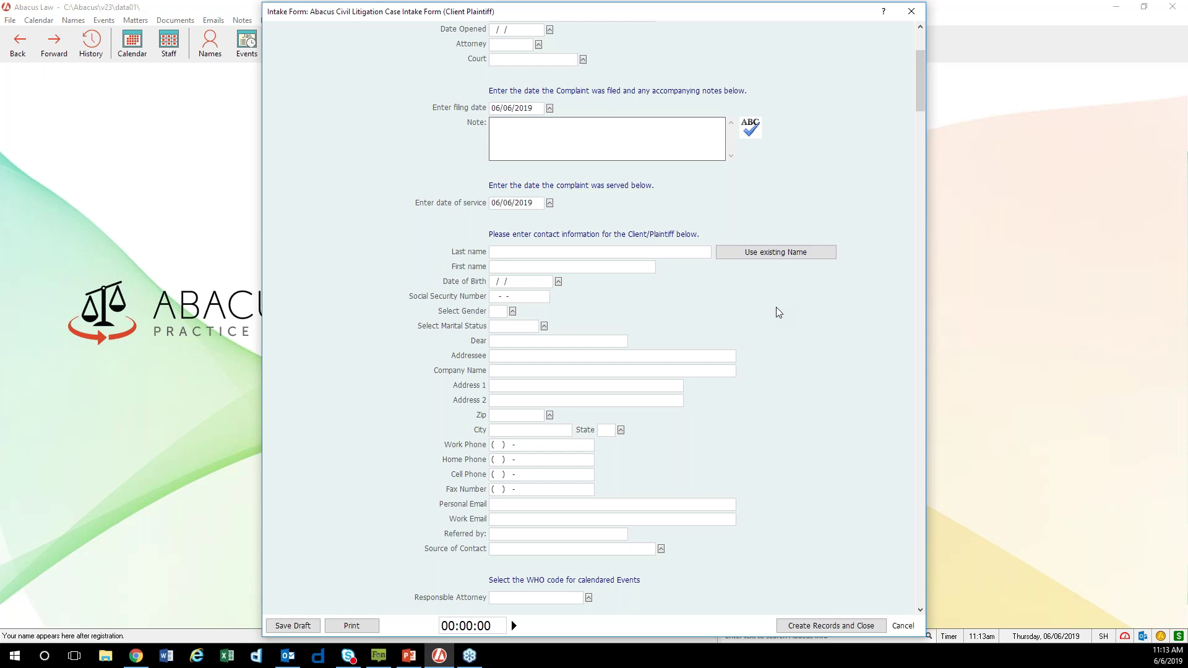
scroll(775, 306, "down", 1)
left_click(822, 233)
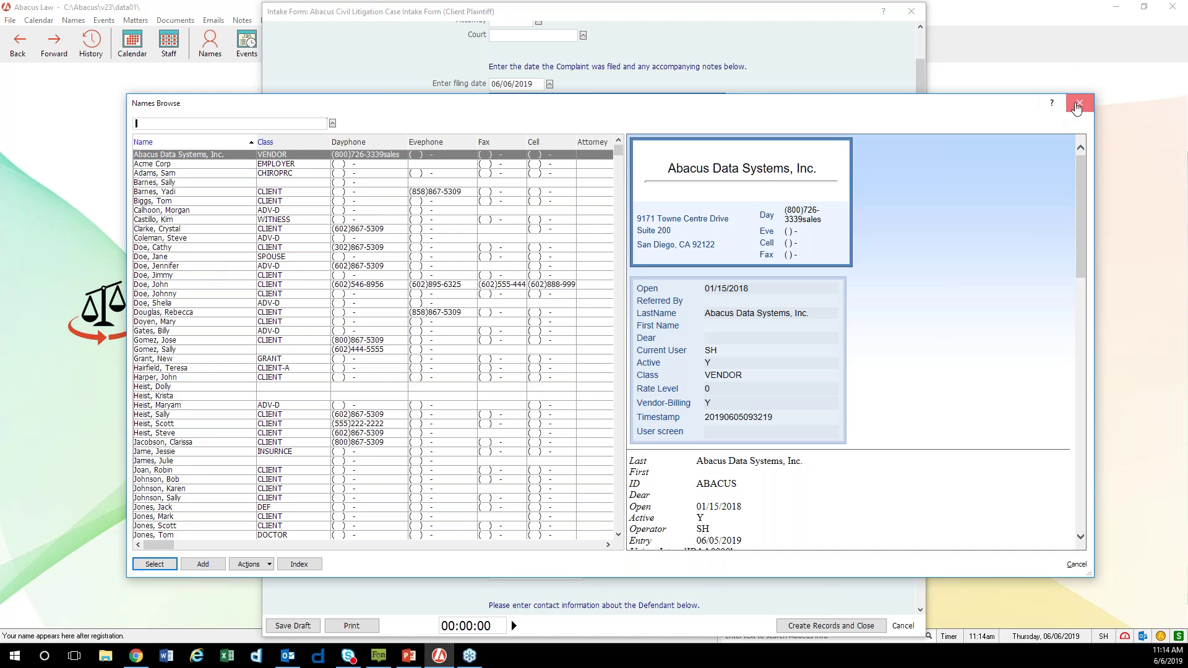
left_click(1077, 104)
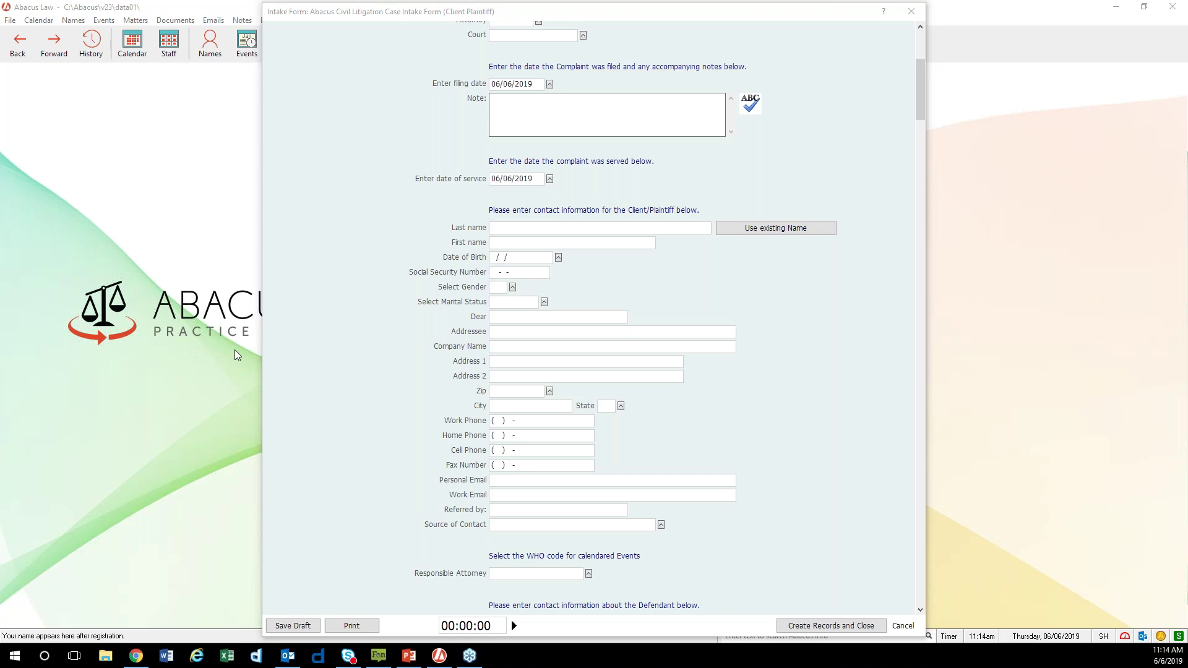
Enter the client/plaintiff's last and first name and allow a new client with the same name
left_click(594, 233)
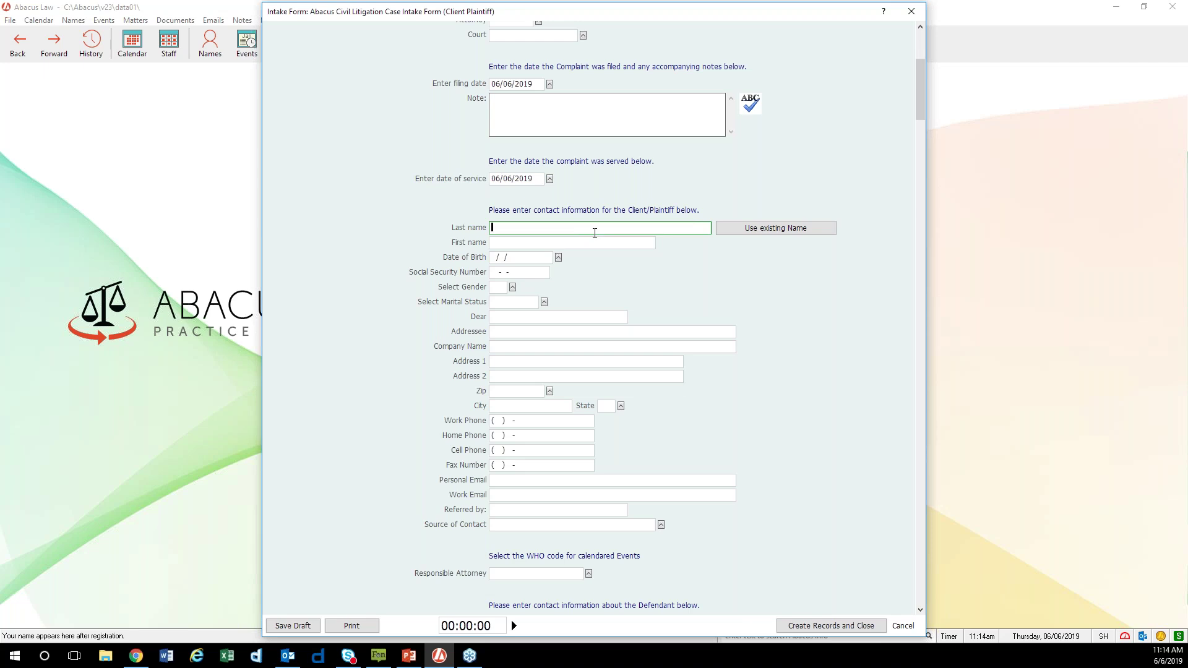
type("Doe")
key("Tab")
type("John")
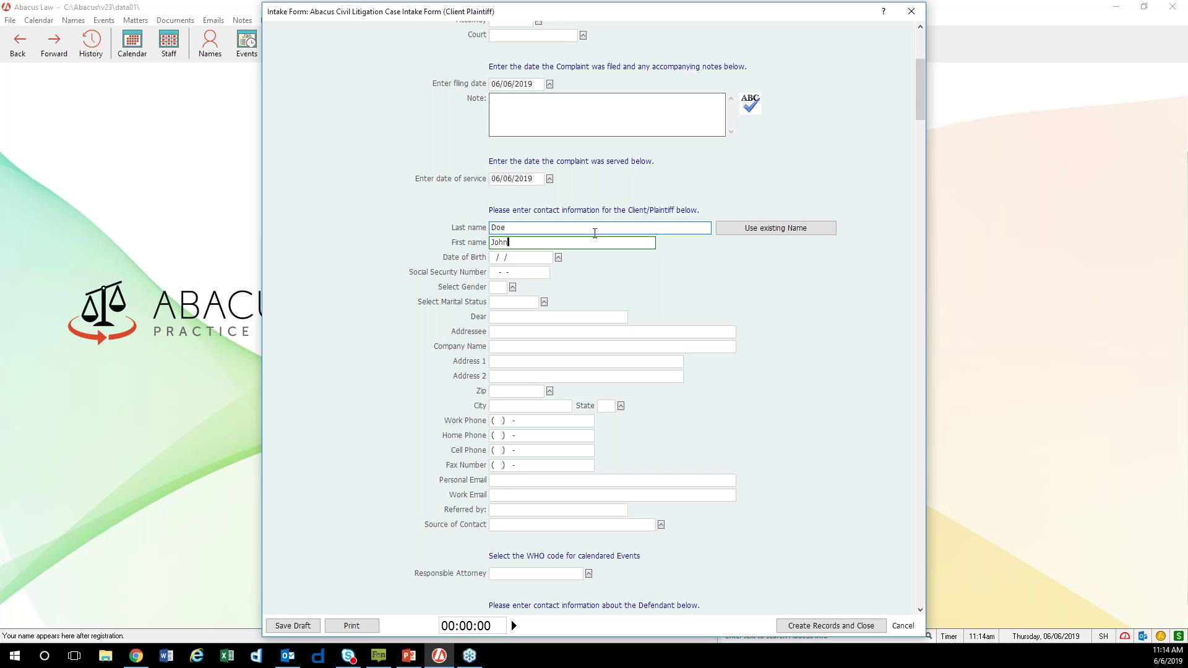
key("Tab")
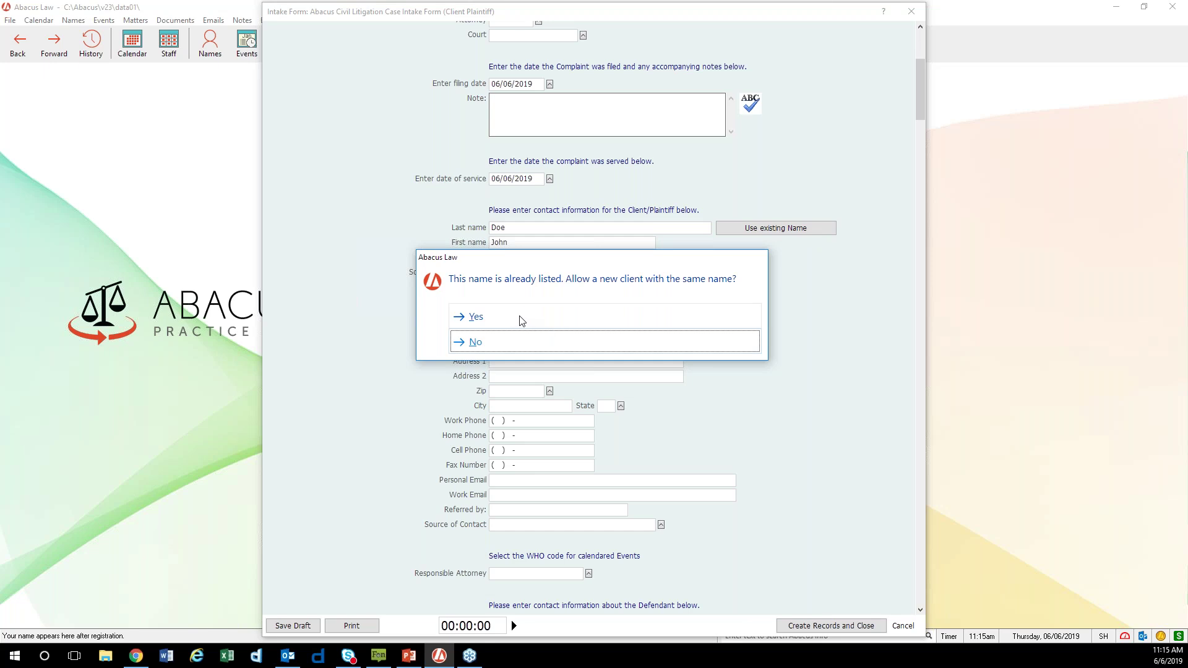
left_click(558, 320)
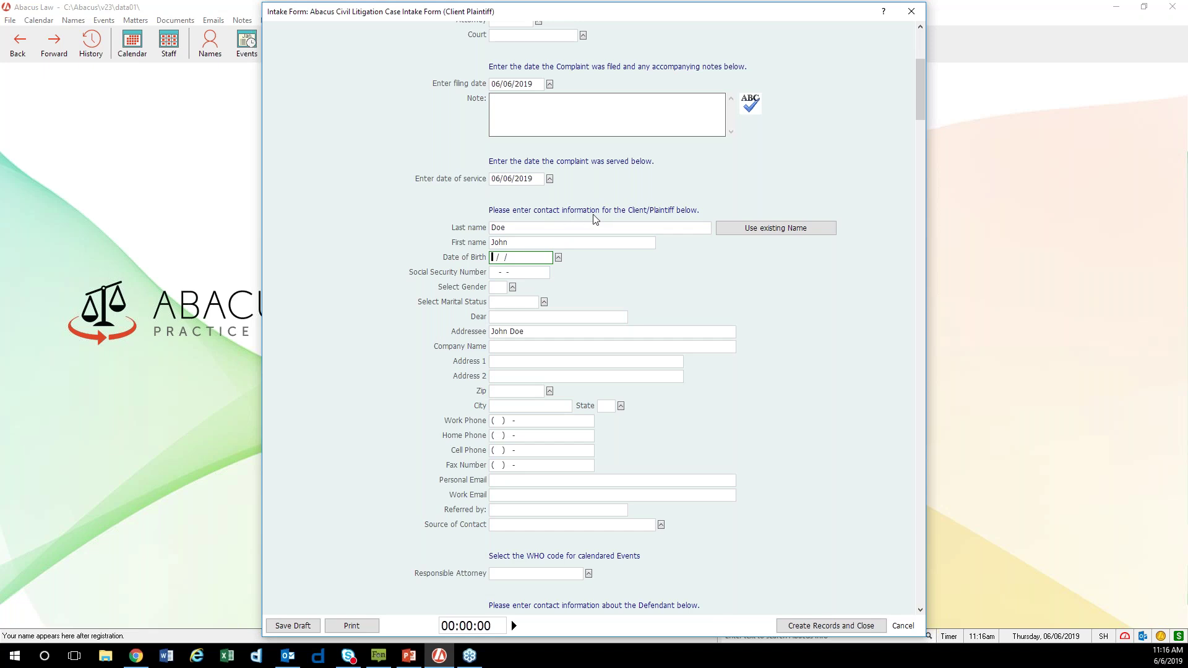
Lower the intake form to compare its case and client sections with the main window's commands, and restore its position
left_click_drag(683, 21, 676, 135)
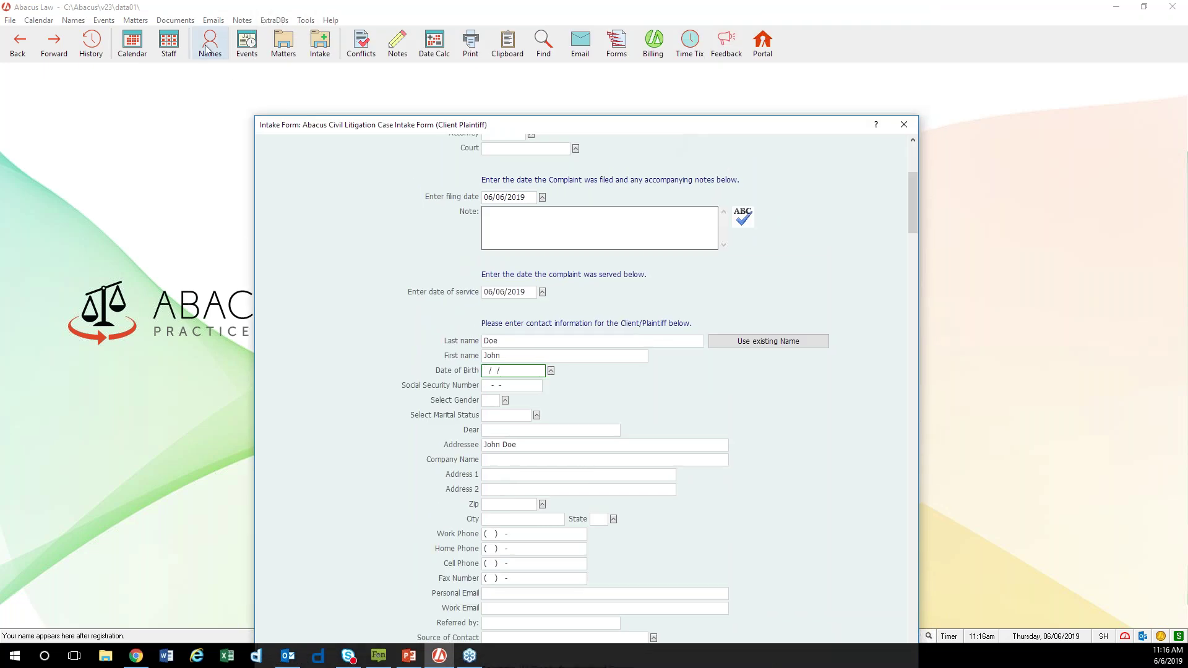
scroll(732, 321, "up", 2)
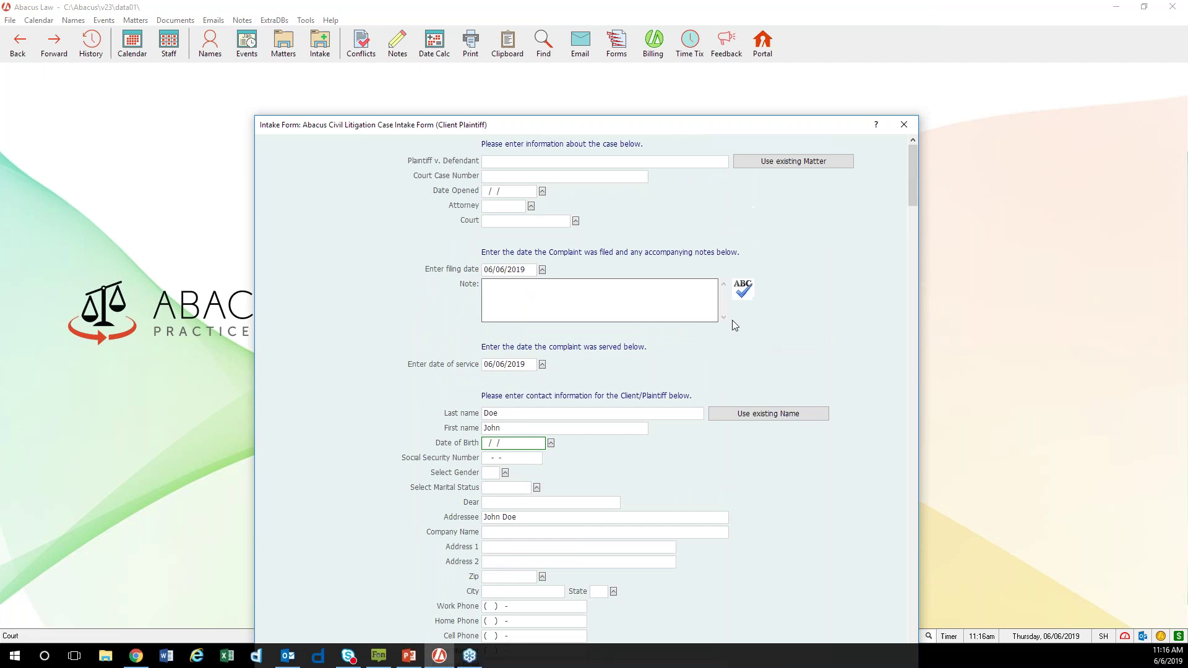
left_click(584, 179)
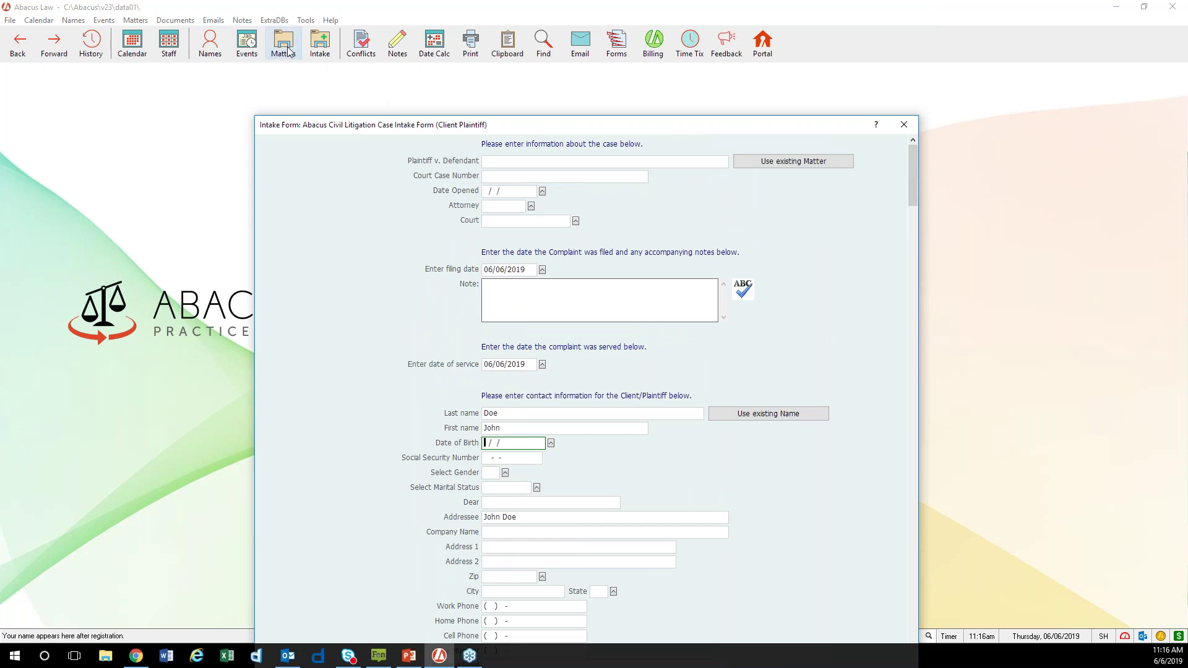
scroll(758, 445, "down", 3)
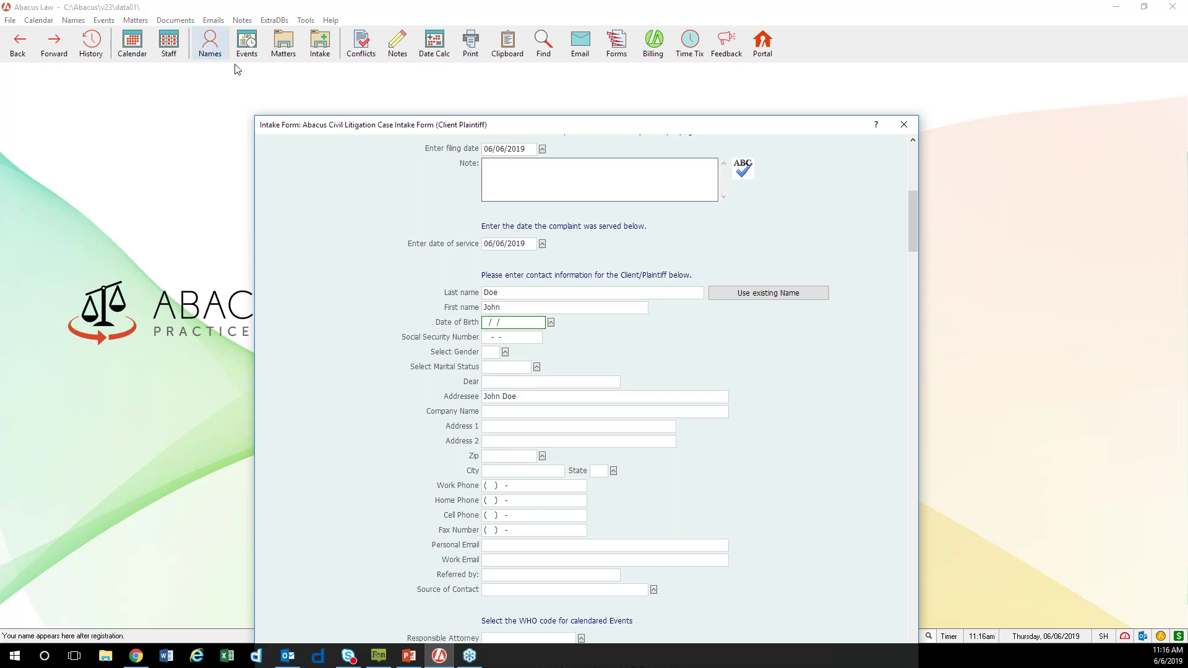
left_click_drag(670, 128, 672, 14)
Examine the form's defendant and opposing counsel sections and lower the form to uncover the main window's commands
scroll(721, 331, "down", 9)
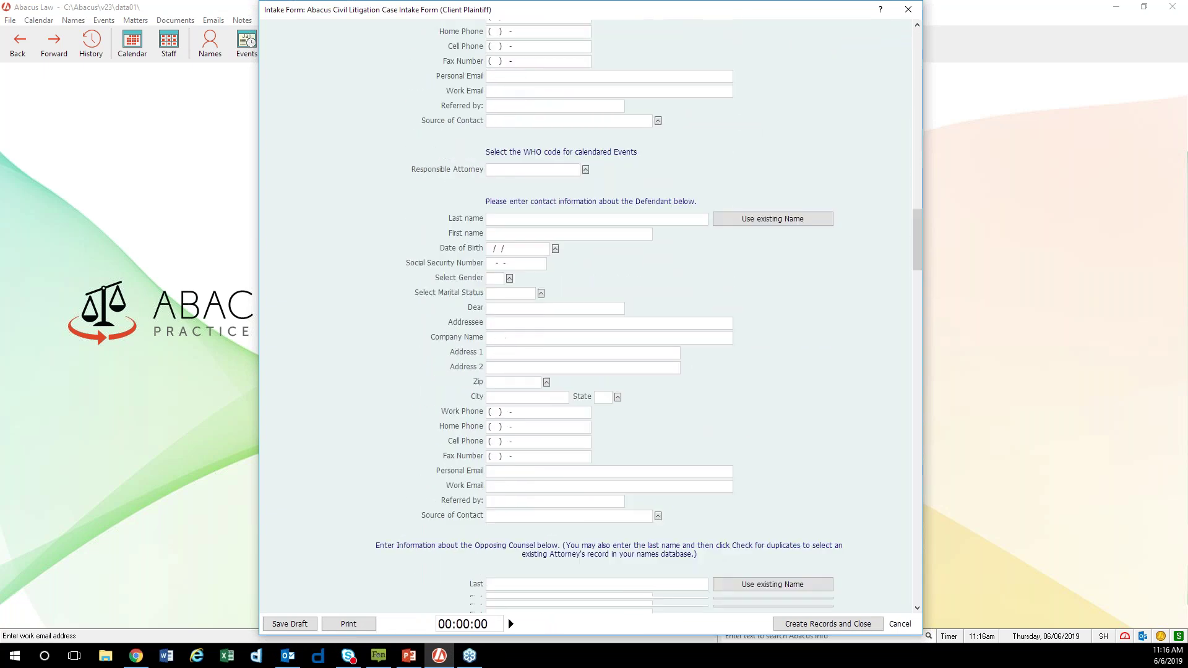
scroll(619, 186, "down", 1)
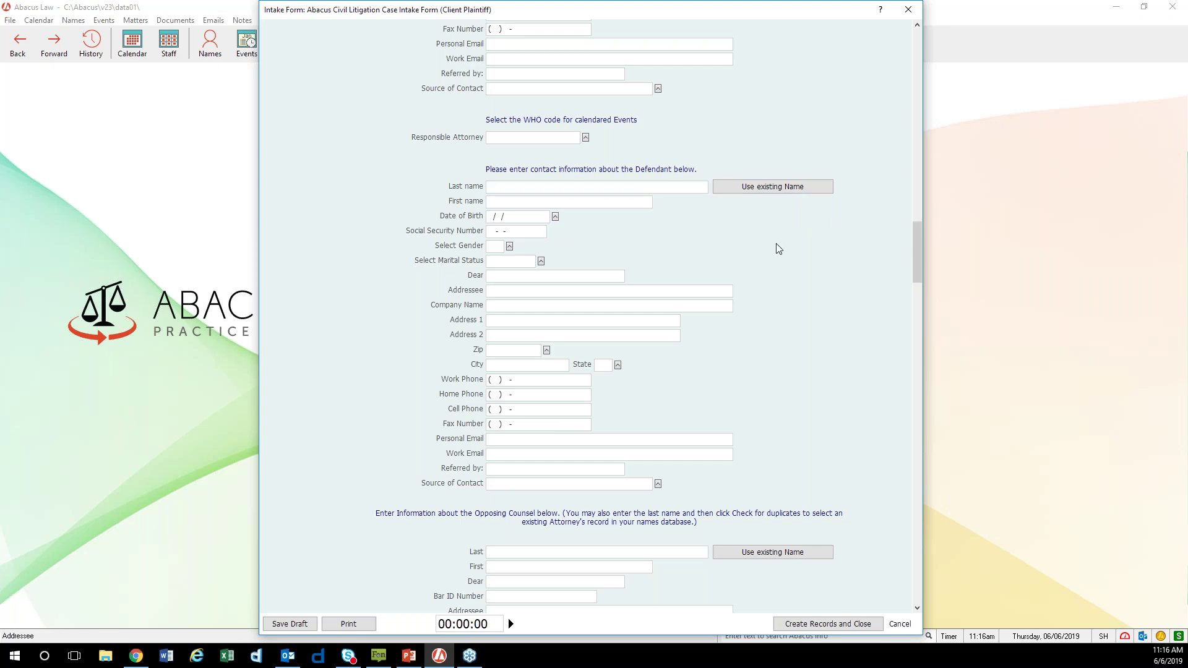
left_click_drag(736, 8, 736, 142)
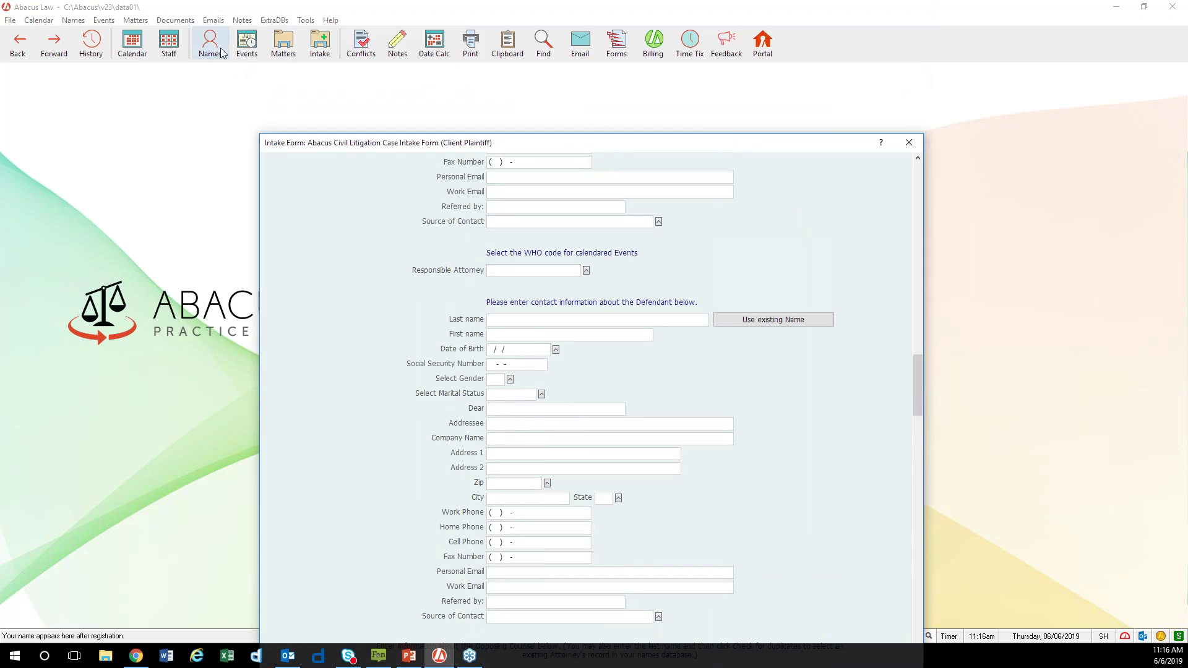
Raise the intake form back into full view and examine its opposing counsel, background note and case information sections
left_click_drag(729, 148, 719, 5)
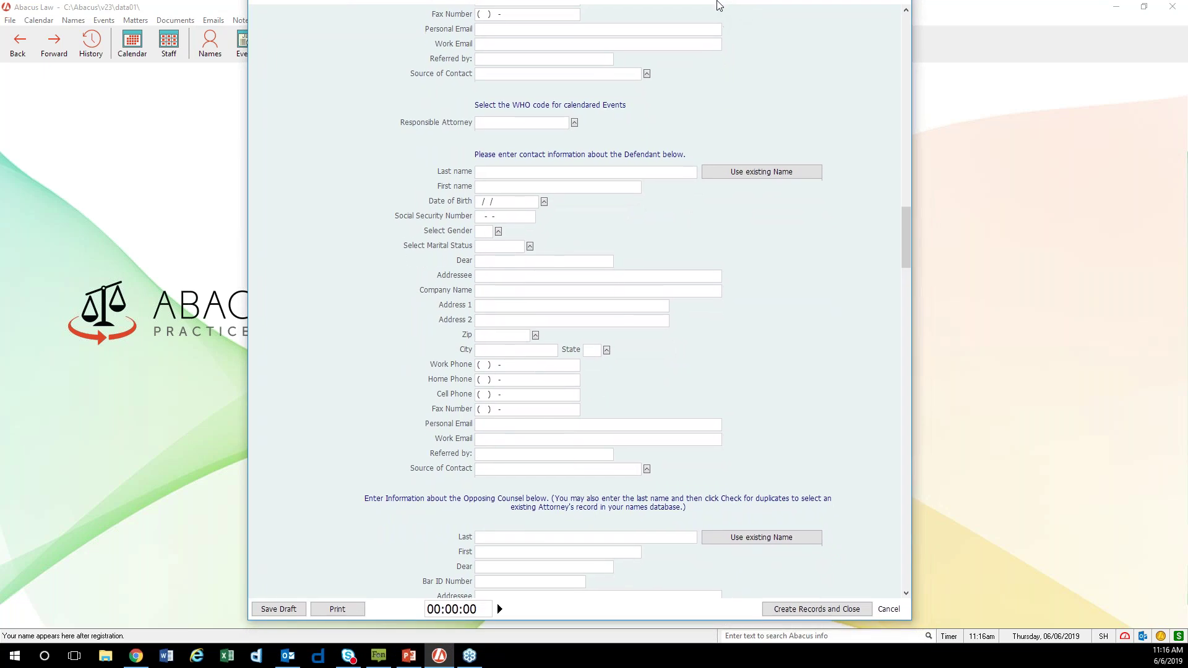
scroll(767, 359, "down", 5)
scroll(766, 363, "down", 3)
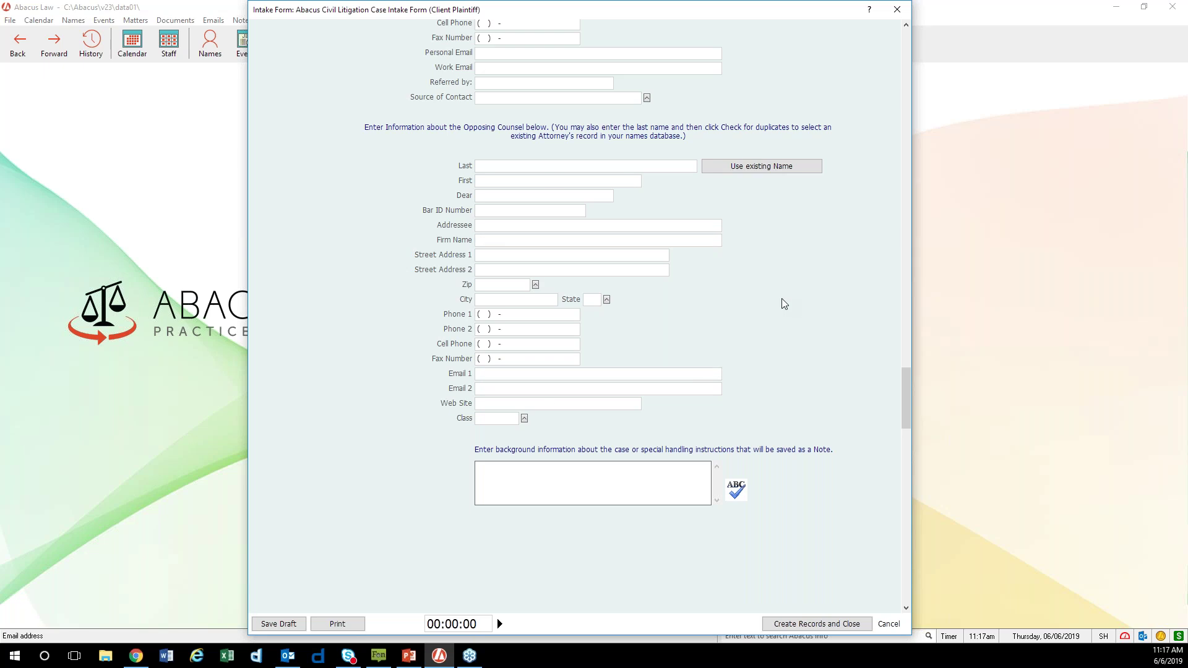
left_click_drag(678, 11, 702, 19)
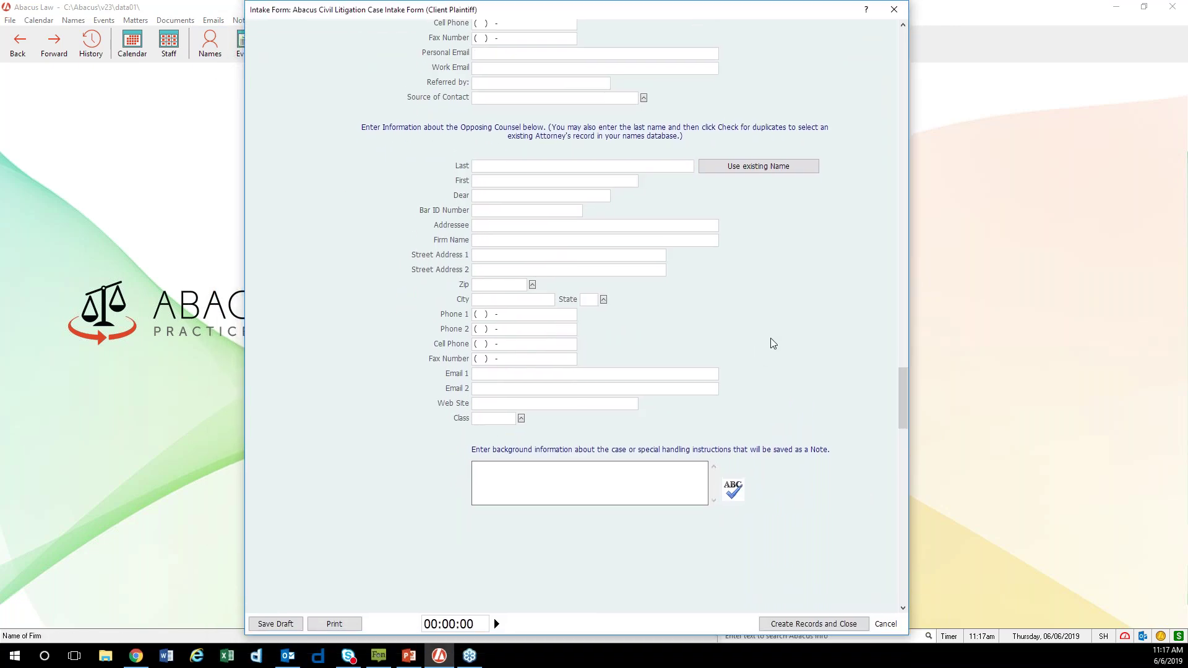
scroll(770, 355, "up", 10)
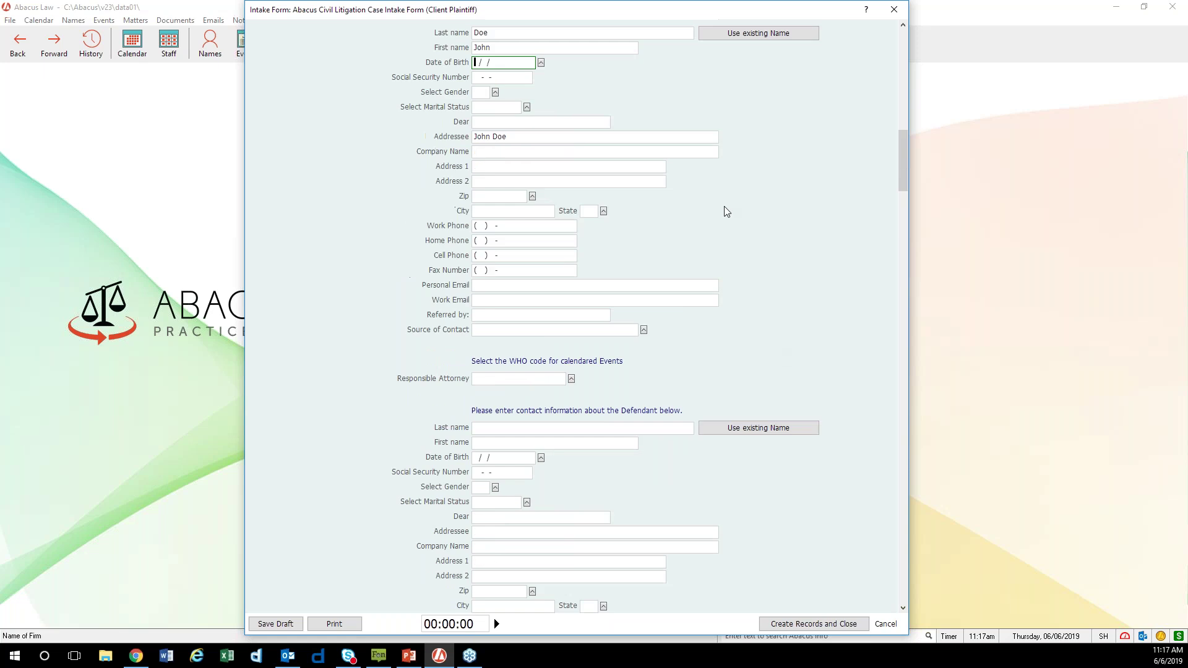
scroll(776, 402, "up", 5)
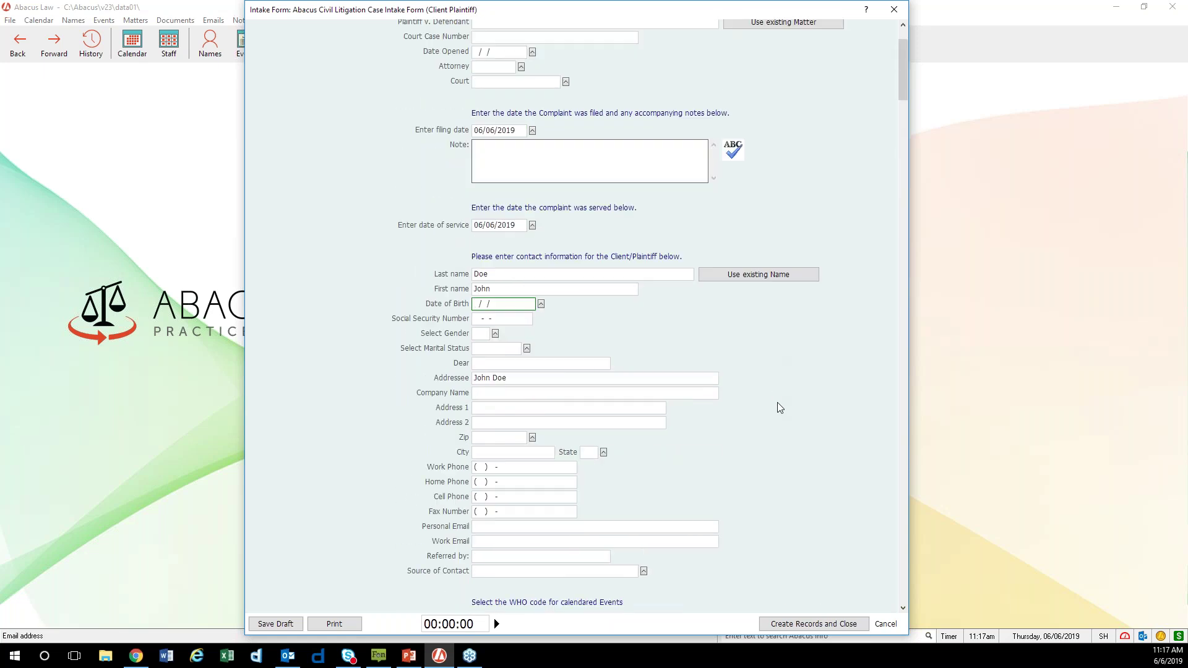
scroll(765, 410, "up", 1)
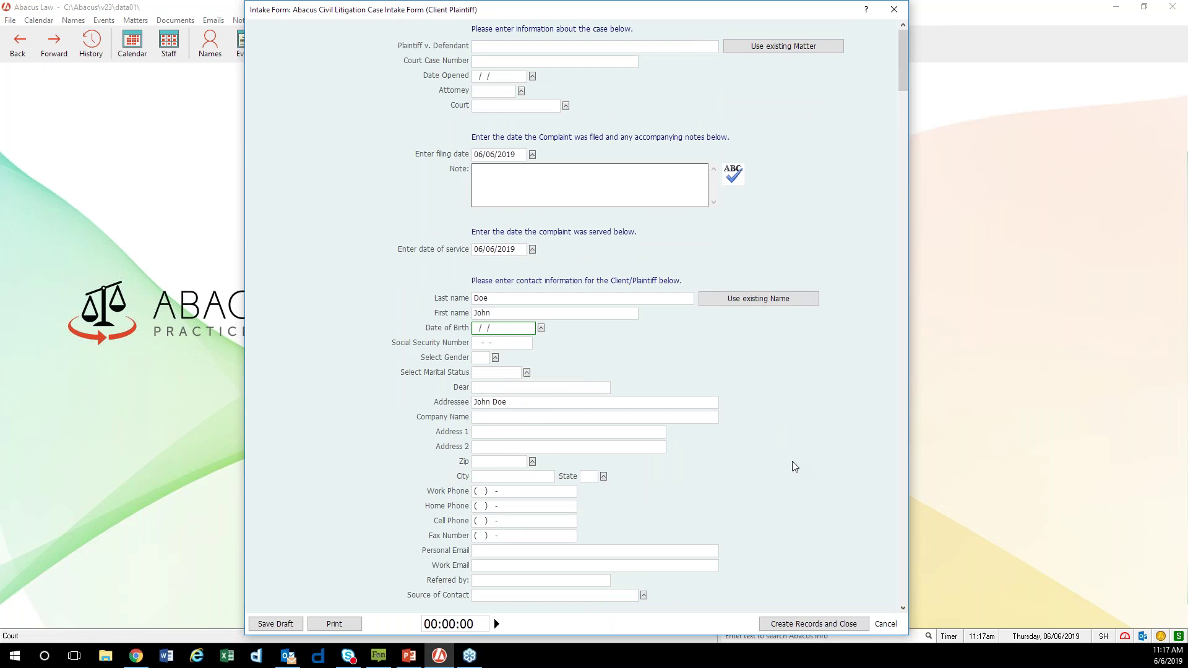
Examine the intake form's client/plaintiff, responsible attorney, defendant and opposing counsel sections, including the background information note
scroll(795, 466, "down", 3)
scroll(734, 392, "down", 5)
scroll(751, 400, "down", 1)
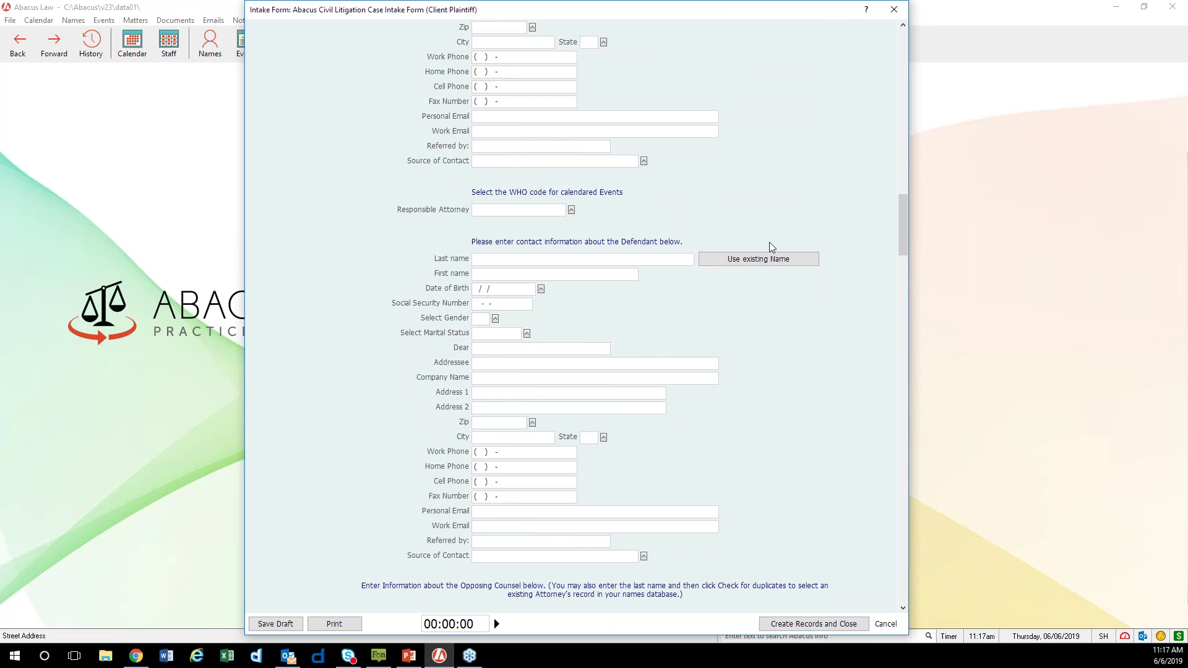
scroll(788, 443, "down", 5)
scroll(724, 443, "down", 3)
left_click(698, 247)
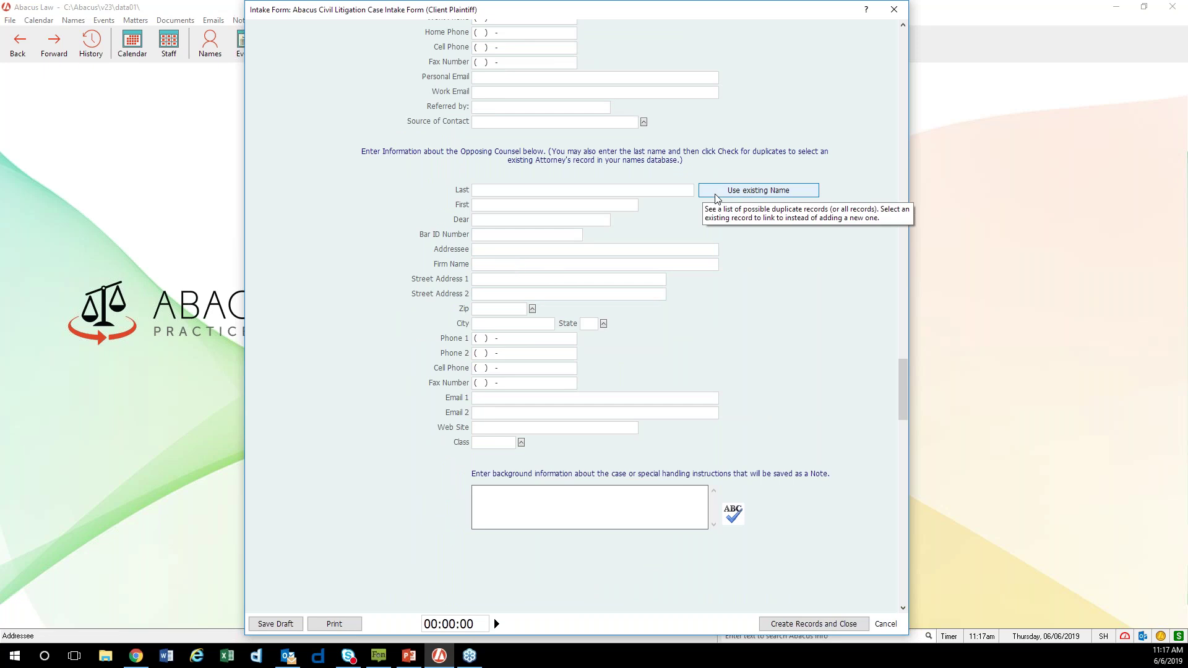
key("Tab")
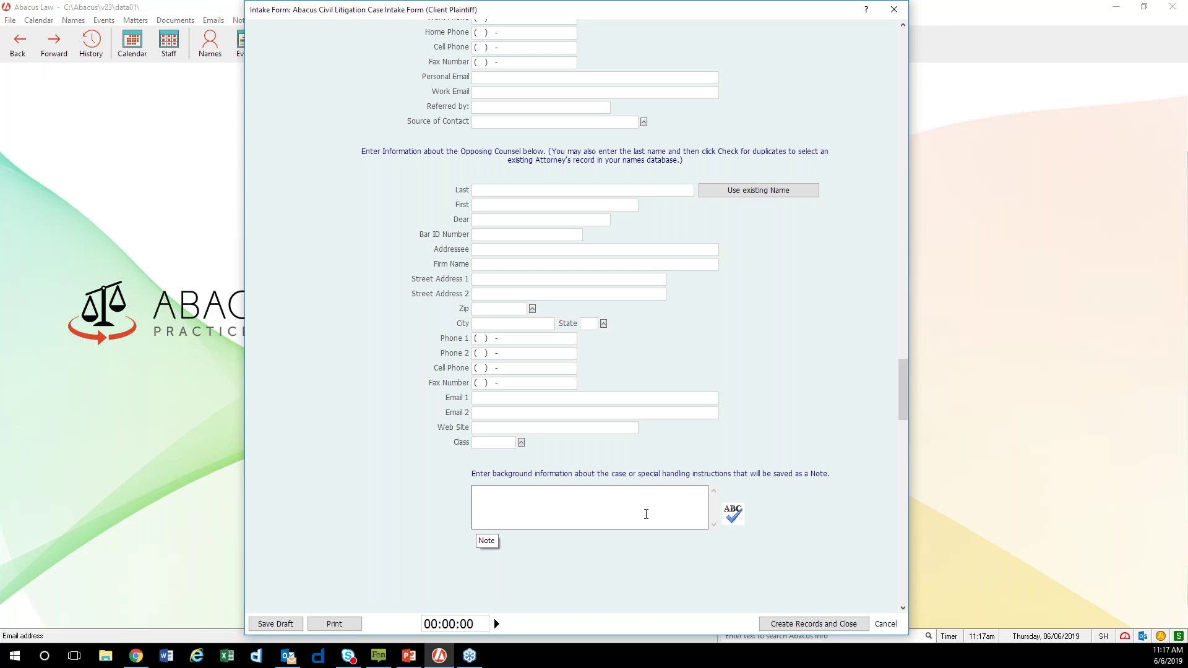
scroll(767, 489, "up", 10)
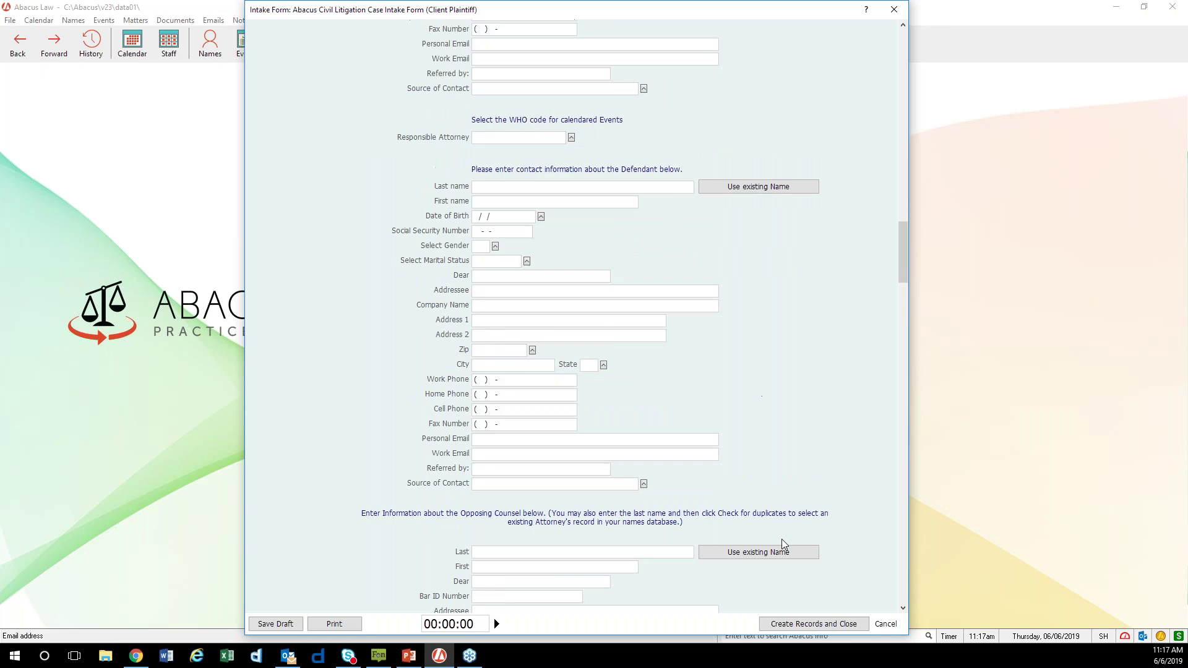
scroll(783, 539, "up", 5)
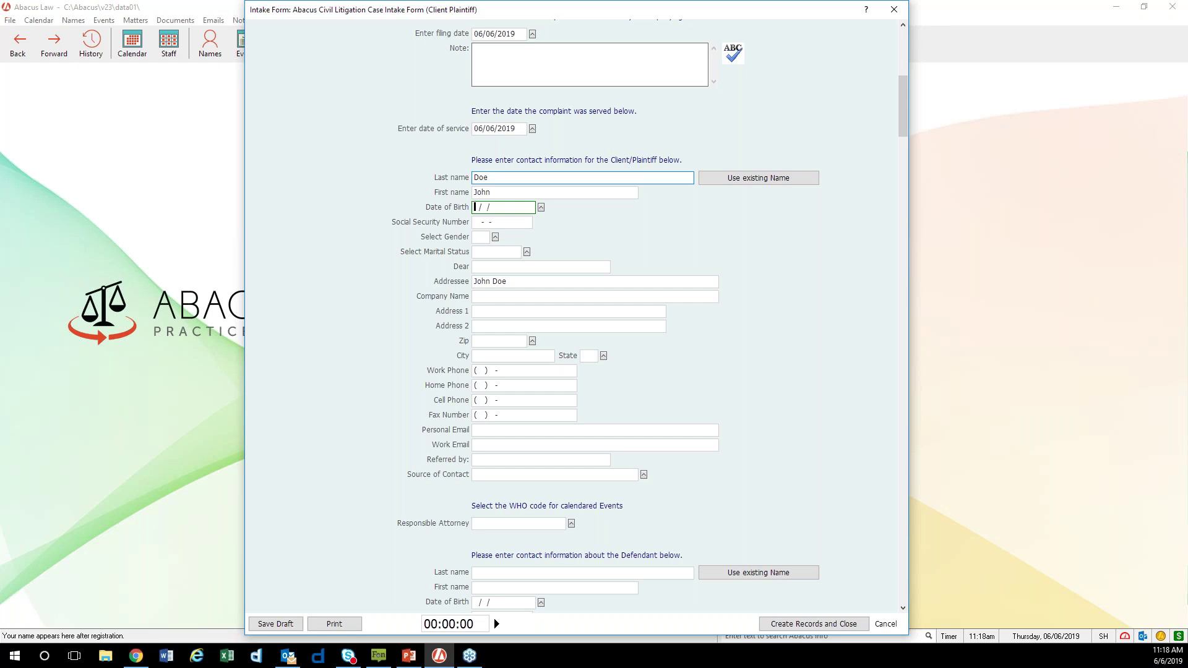
scroll(766, 448, "down", 6)
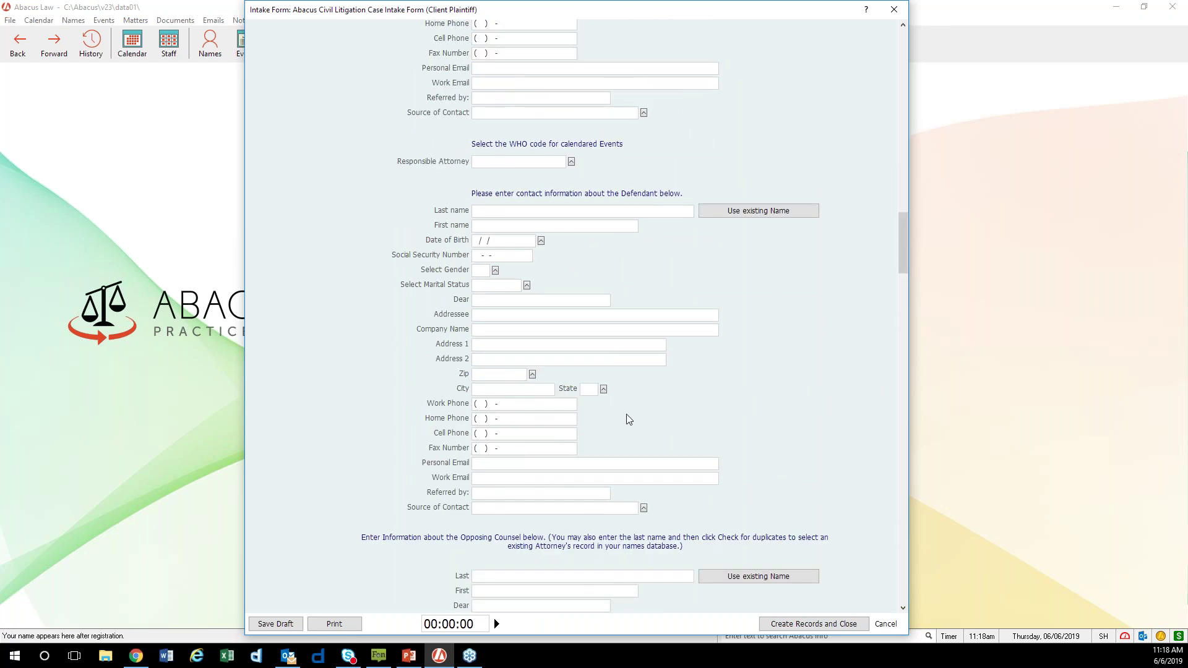
scroll(629, 416, "down", 6)
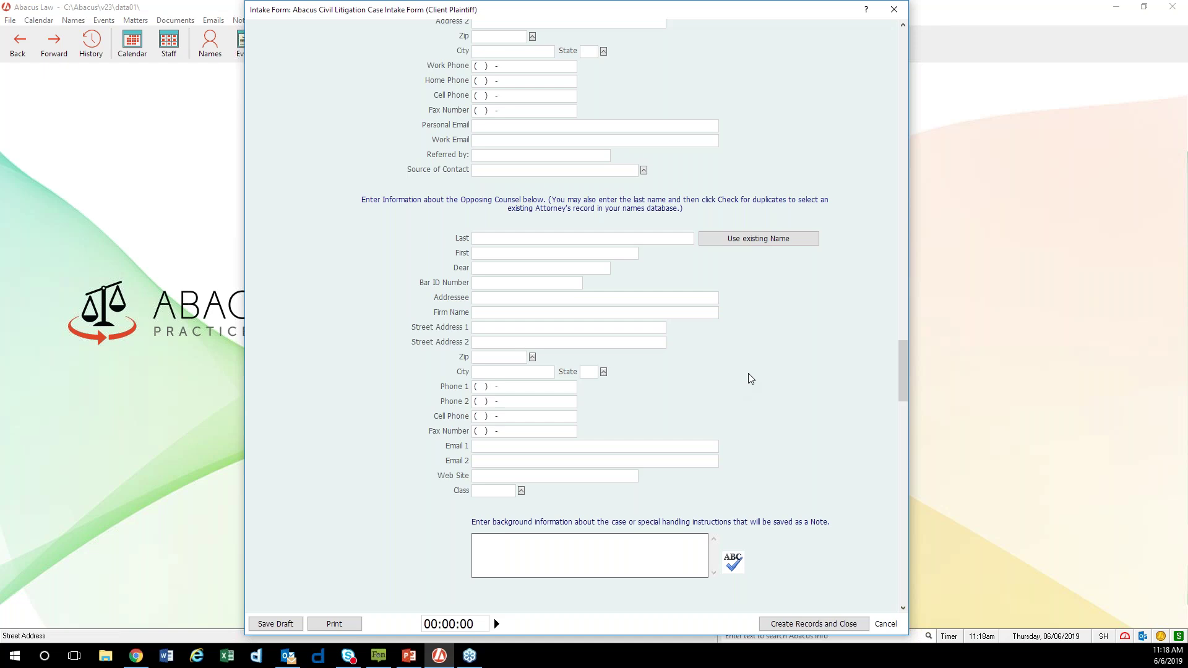
Return to the case information section and close the civil litigation intake form without saving the changes
scroll(791, 439, "up", 15)
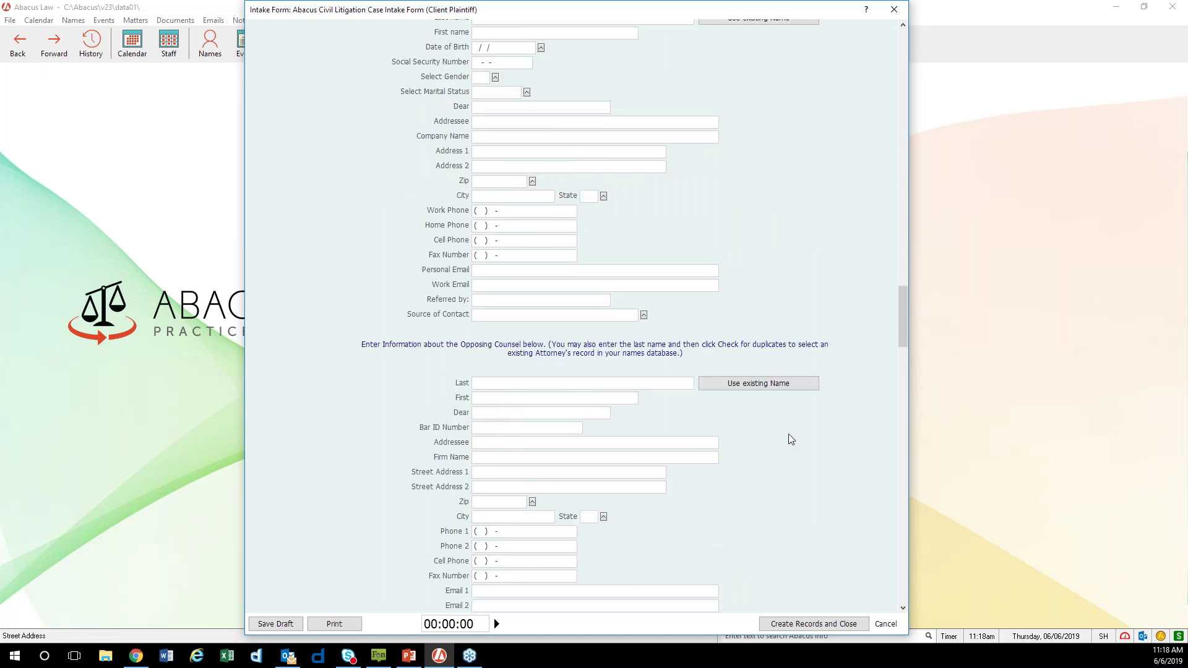
scroll(795, 437, "up", 3)
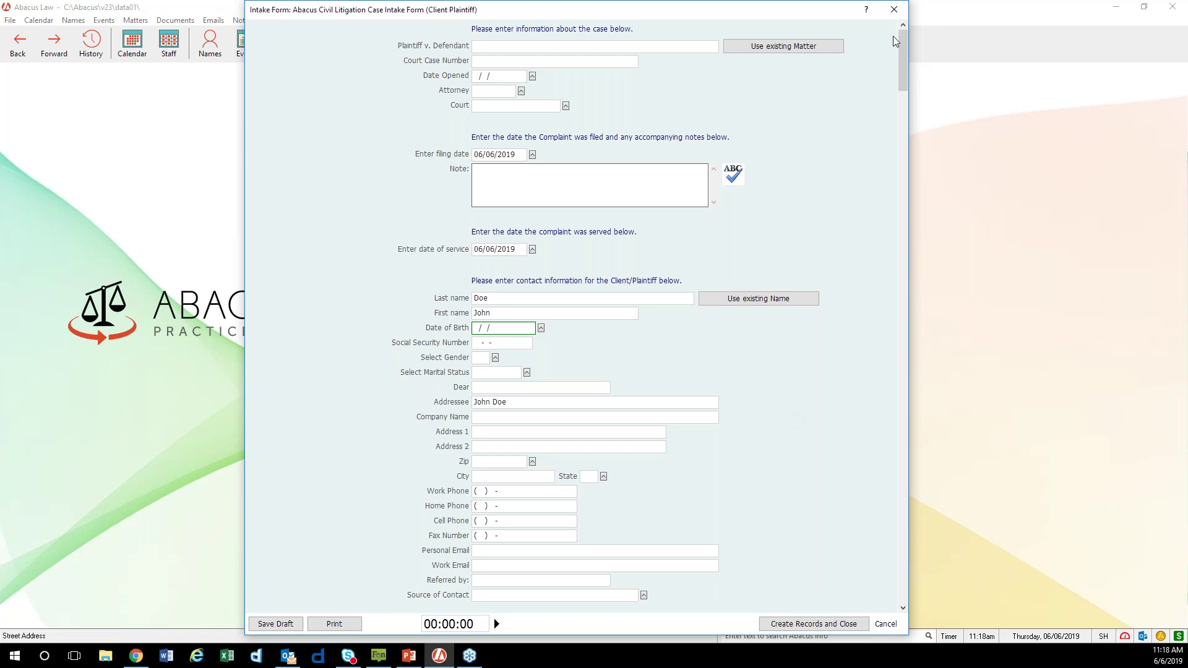
left_click(894, 9)
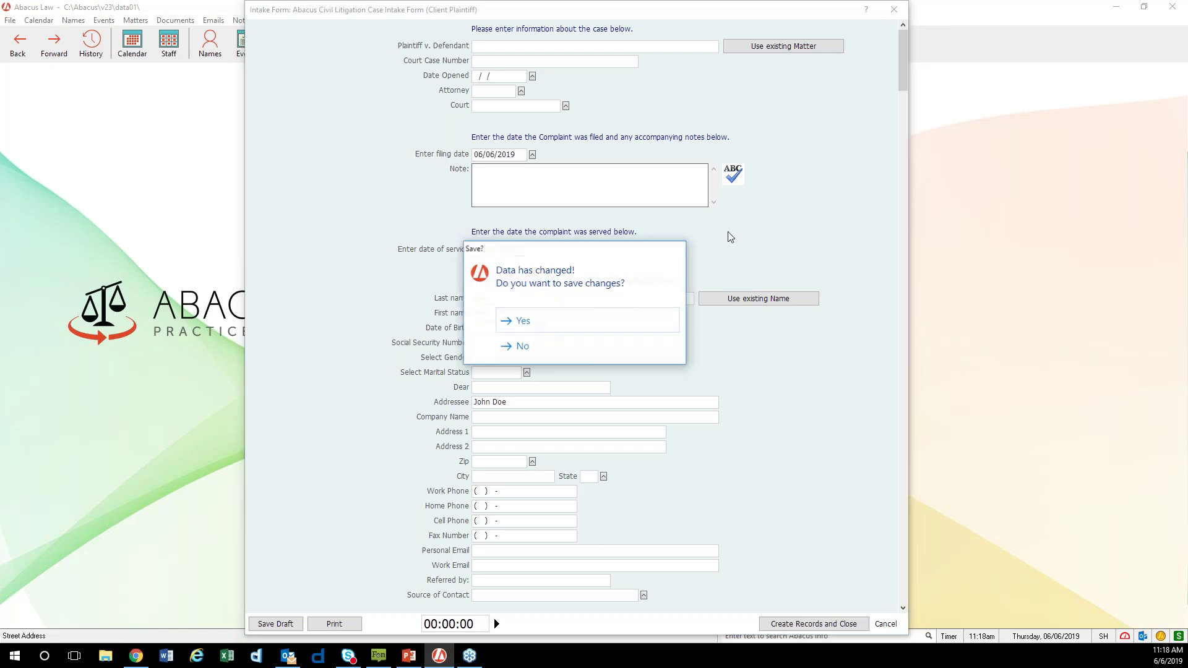
left_click(594, 349)
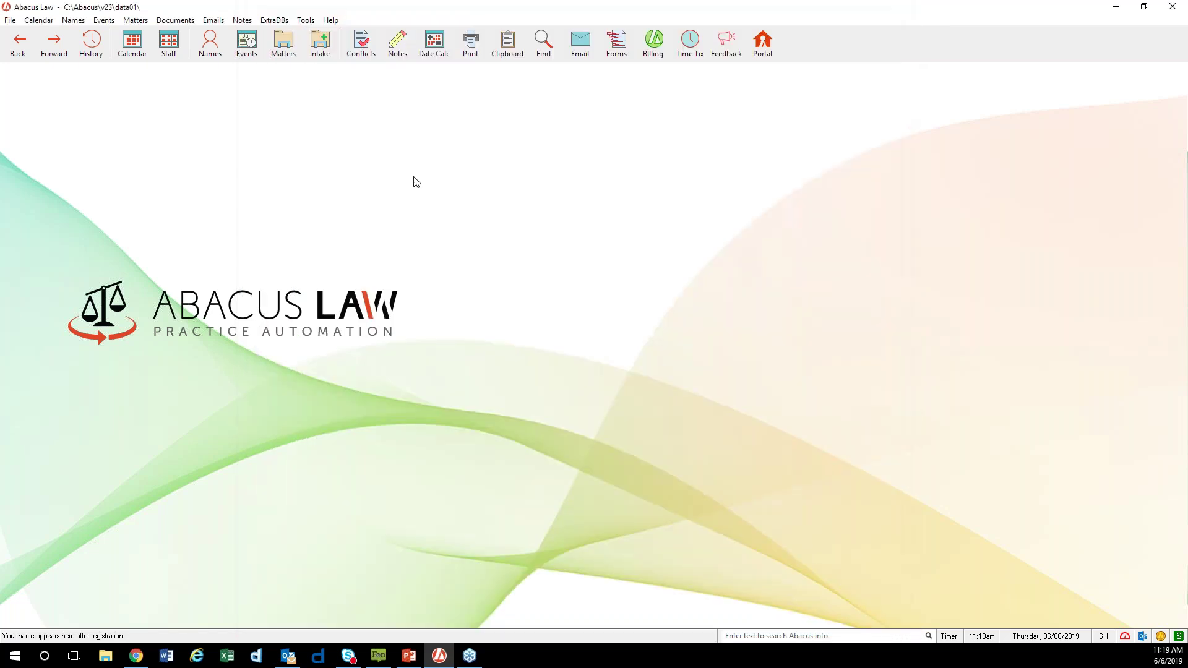
Open the Abacus PISV Vehicle Accident Intake Form (5 Defs)
left_click(326, 55)
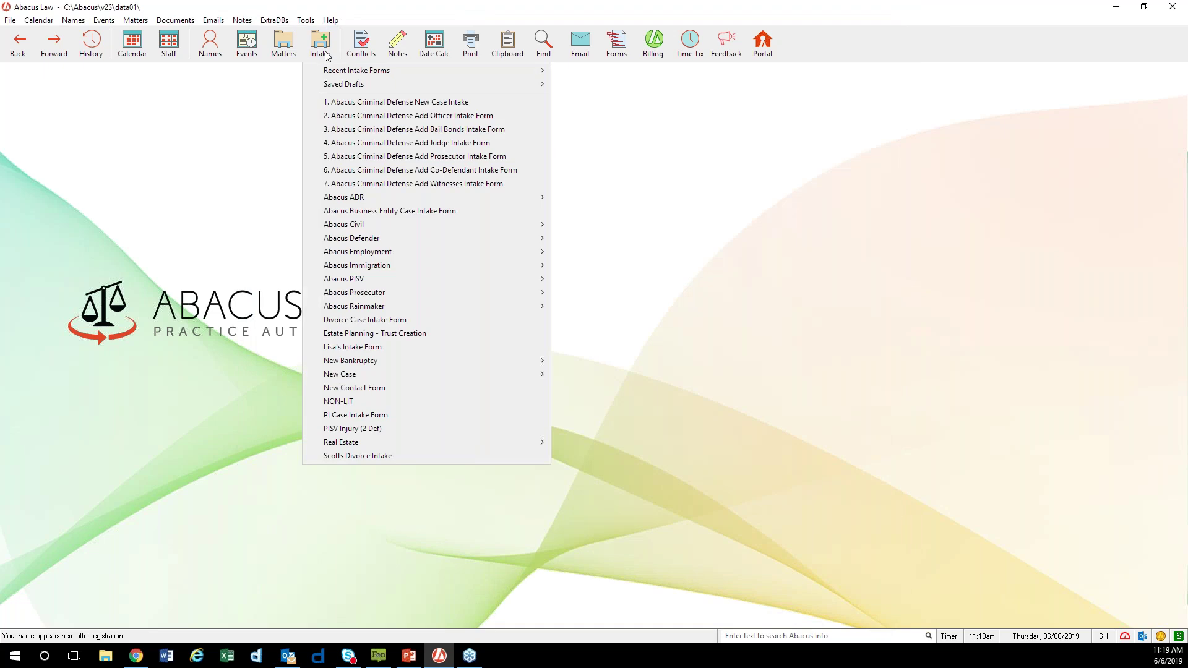
mouse_move(392, 282)
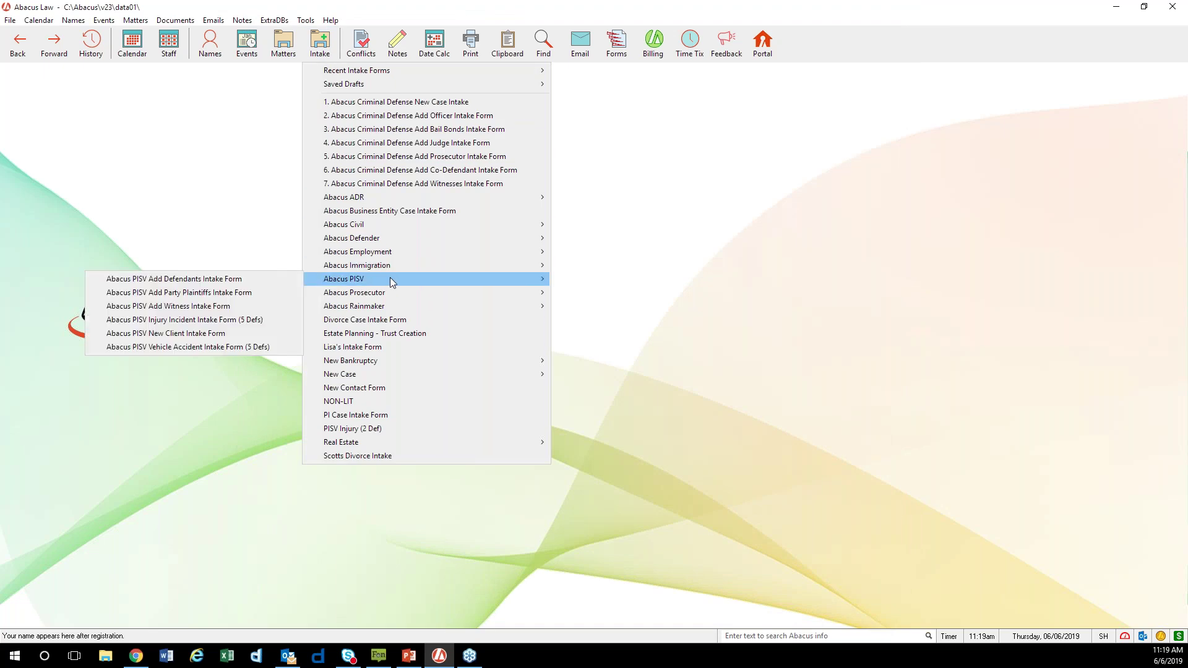
left_click(280, 348)
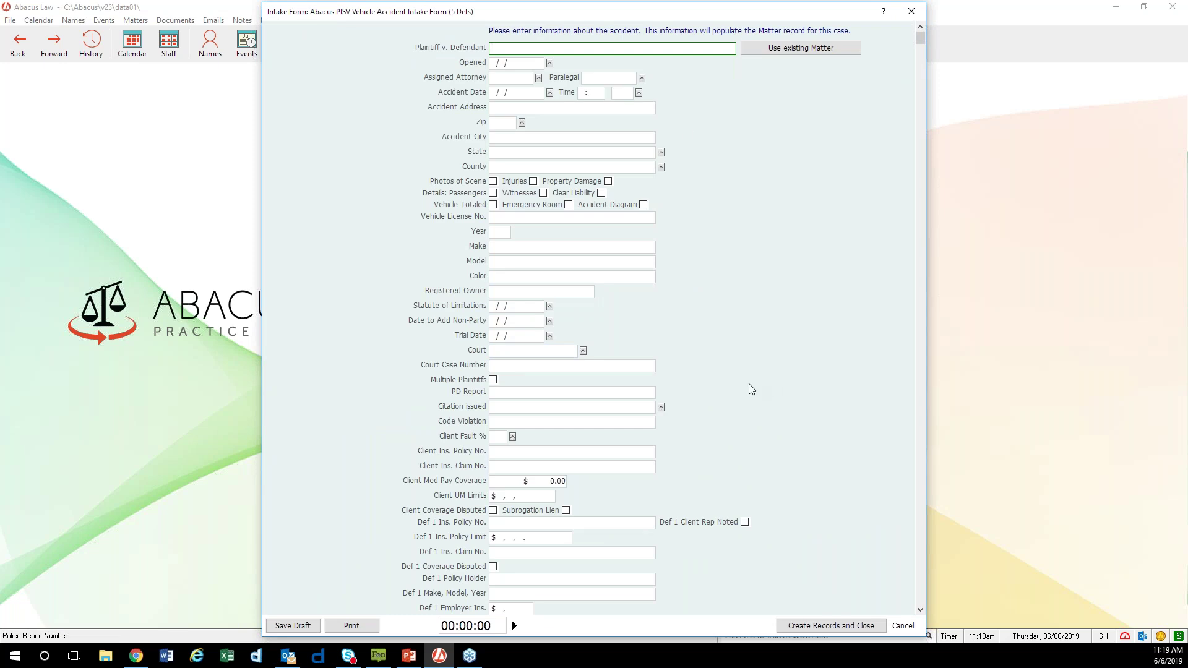
Examine the vehicle accident form's accident details, defendants' insurance fields, and wage loss and damages fields
scroll(751, 389, "down", 5)
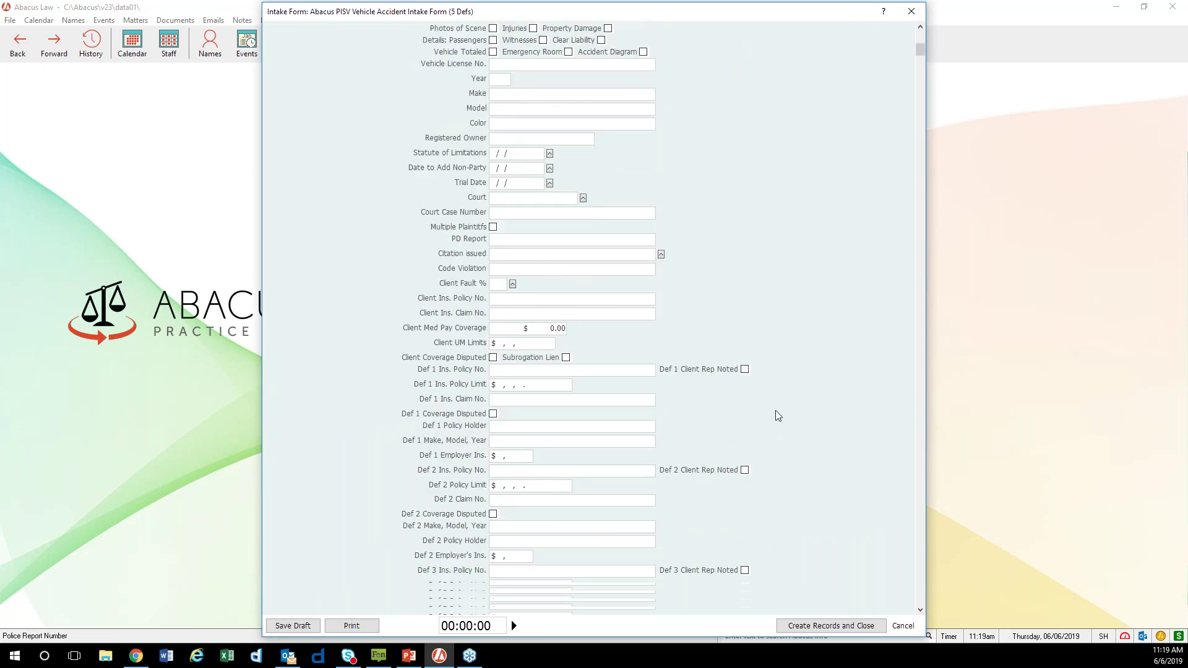
scroll(778, 415, "down", 6)
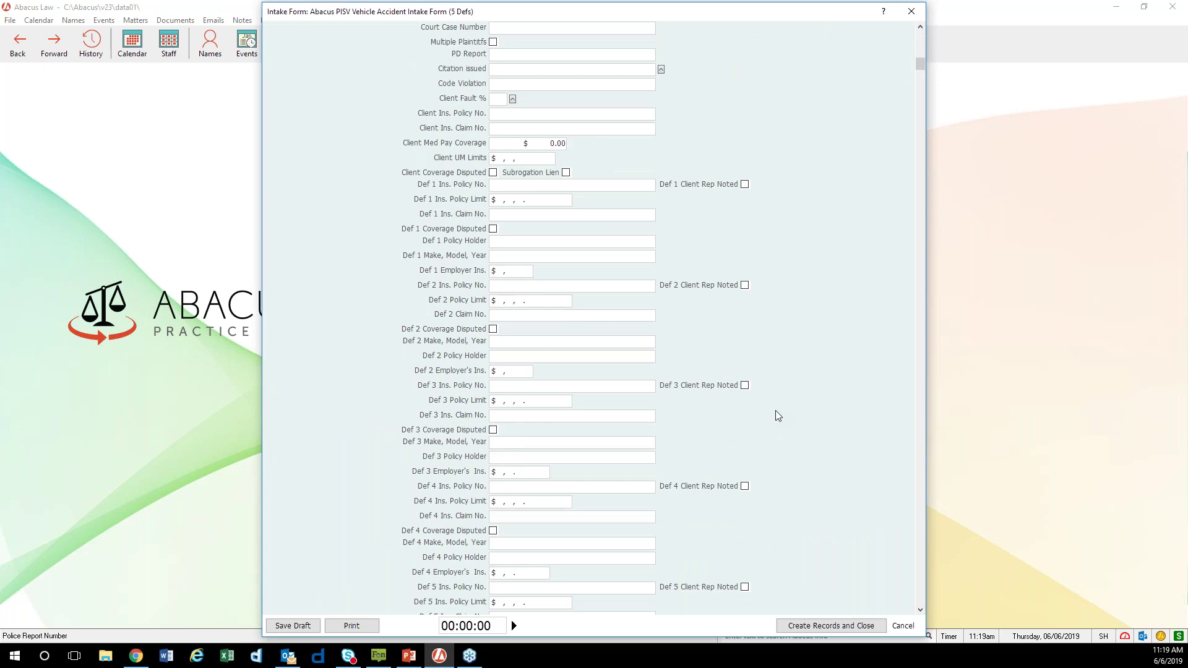
scroll(778, 411, "up", 11)
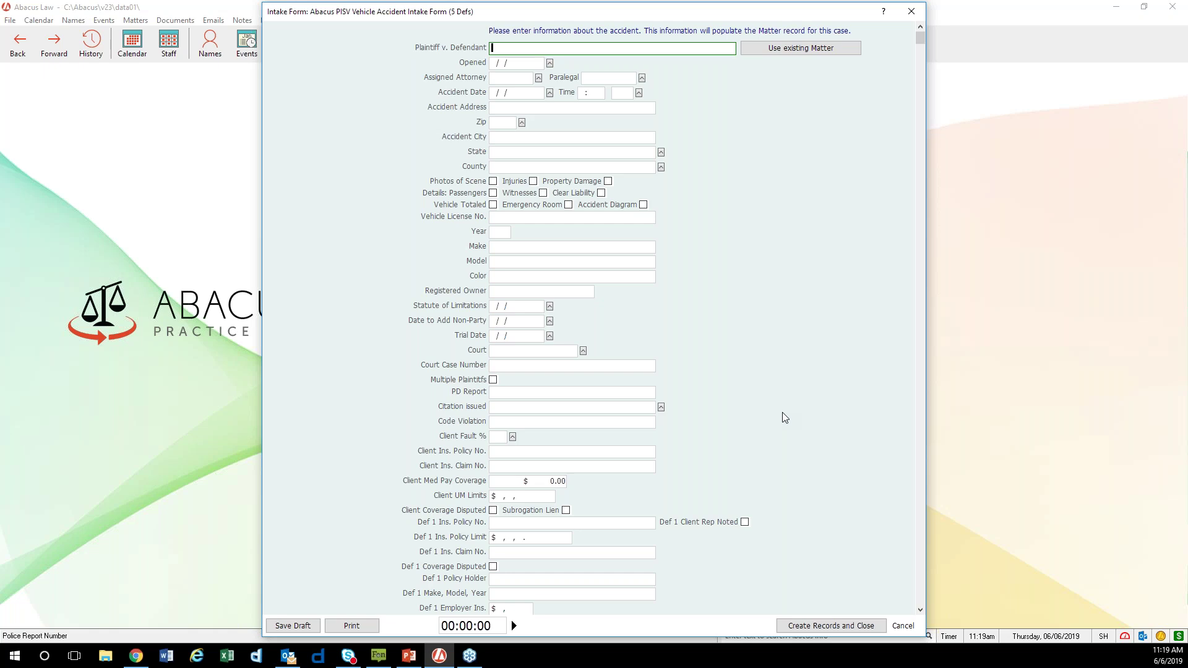
scroll(795, 423, "down", 2)
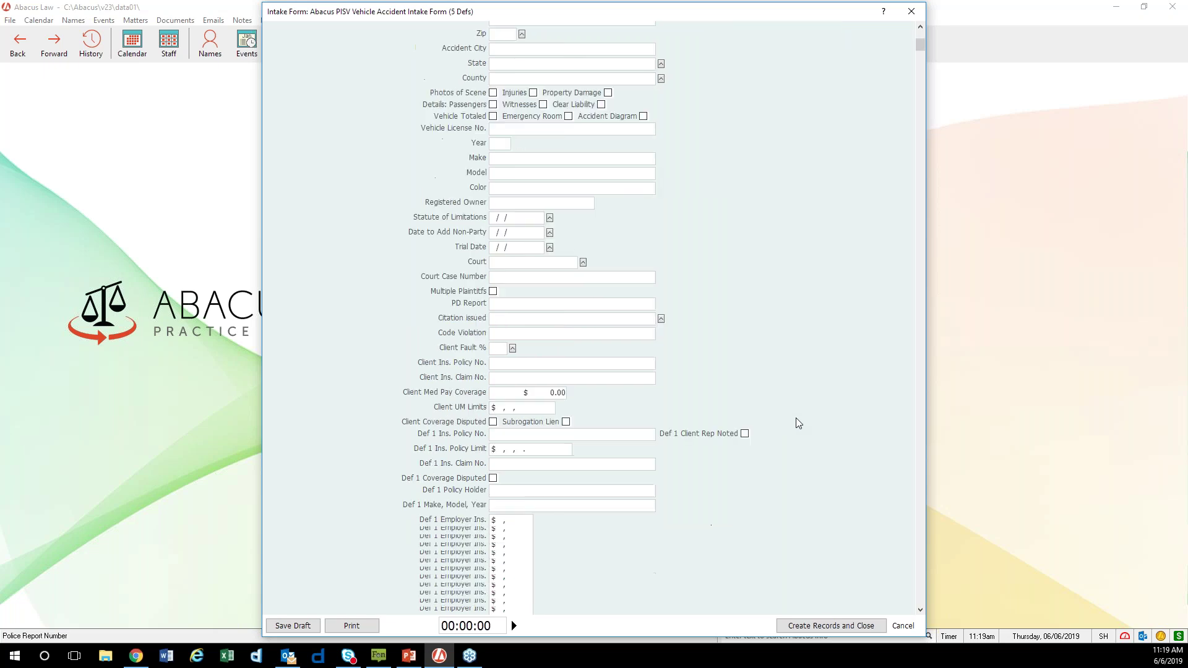
scroll(797, 423, "down", 8)
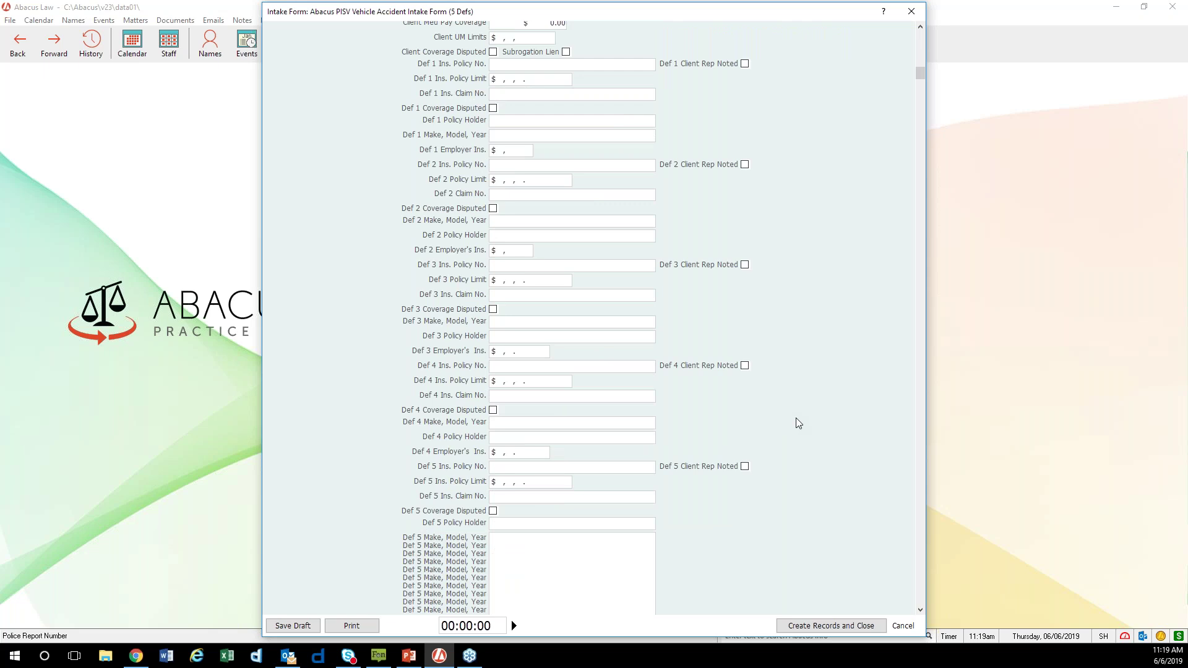
scroll(795, 423, "down", 1)
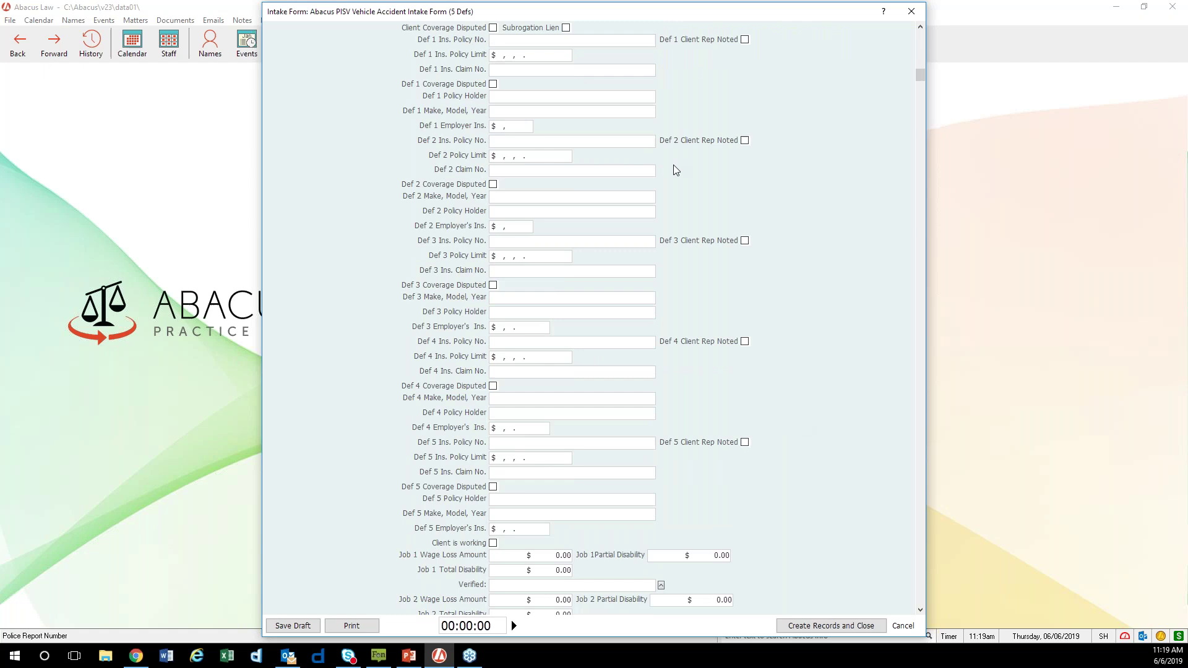
scroll(745, 384, "down", 4)
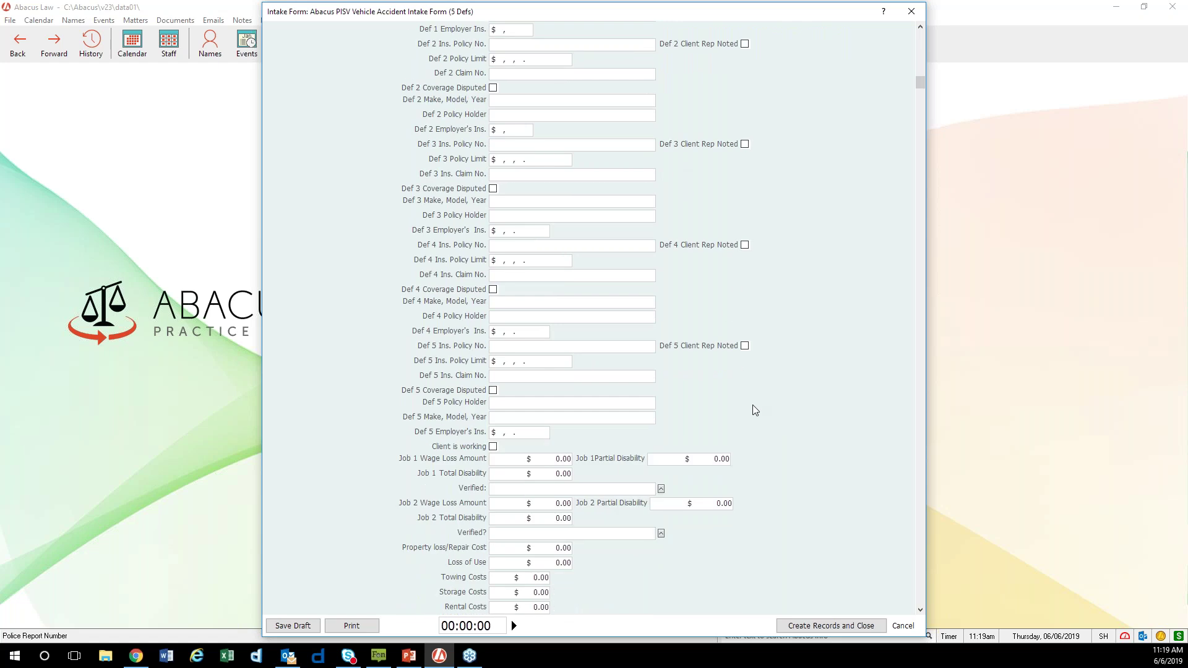
scroll(752, 404, "down", 13)
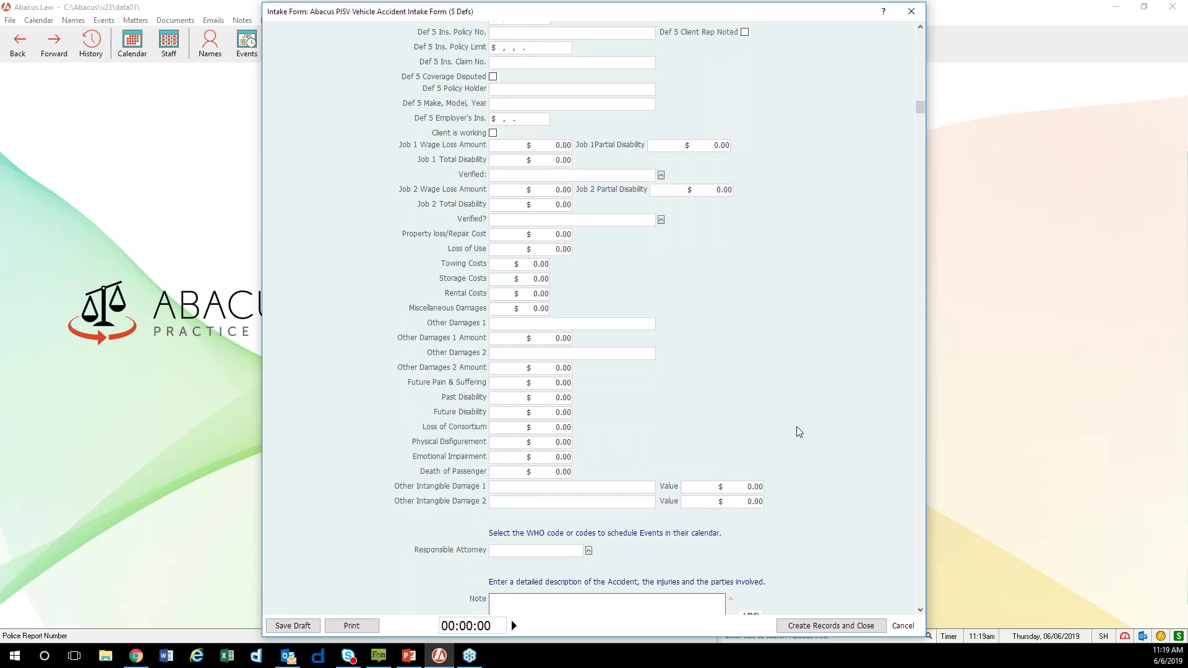
Examine the client/plaintiff, insurance company, Defendant 1 and attorney sections, and close the vehicle accident intake form
scroll(796, 426, "down", 20)
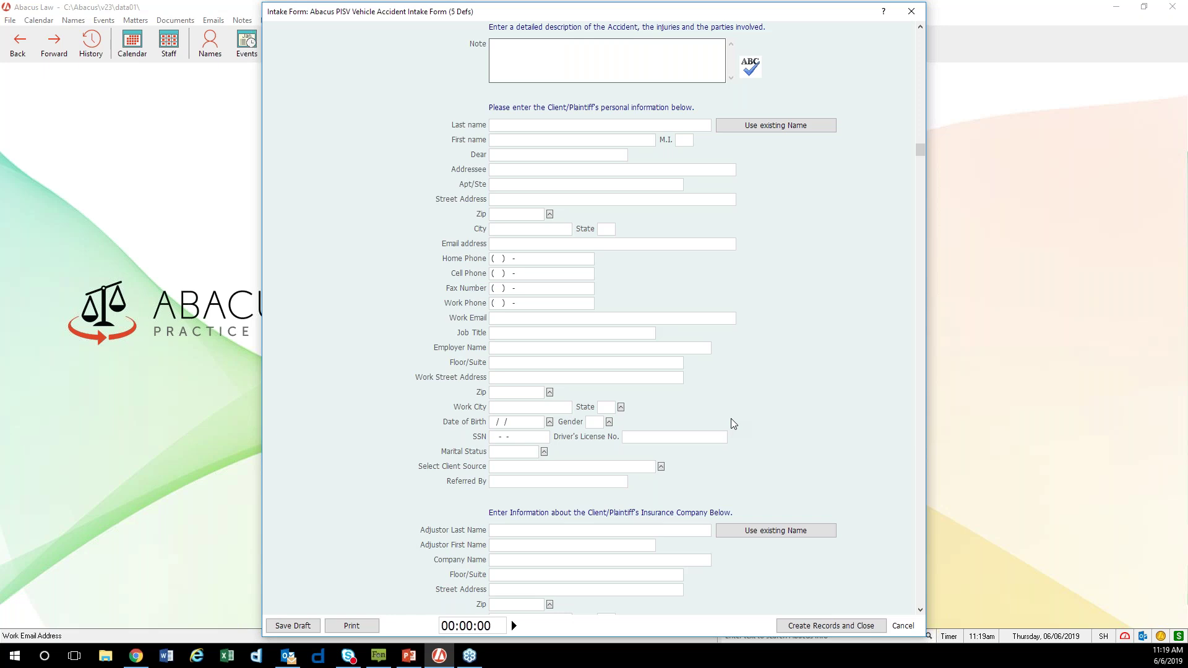
scroll(730, 418, "down", 6)
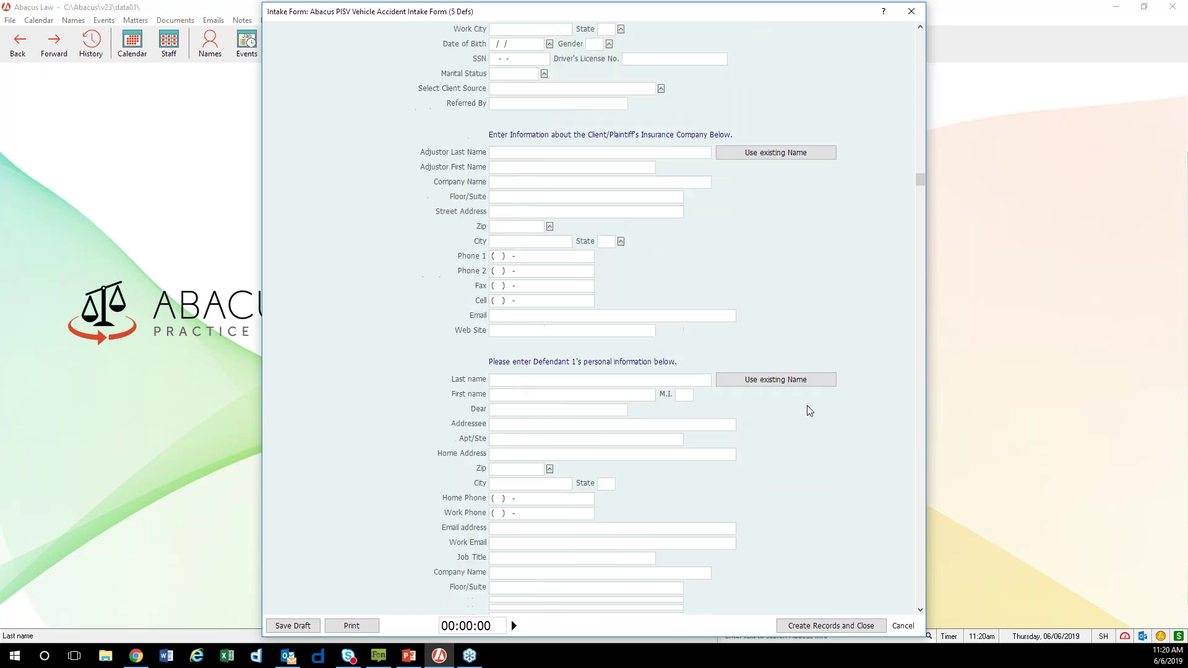
scroll(806, 408, "down", 2)
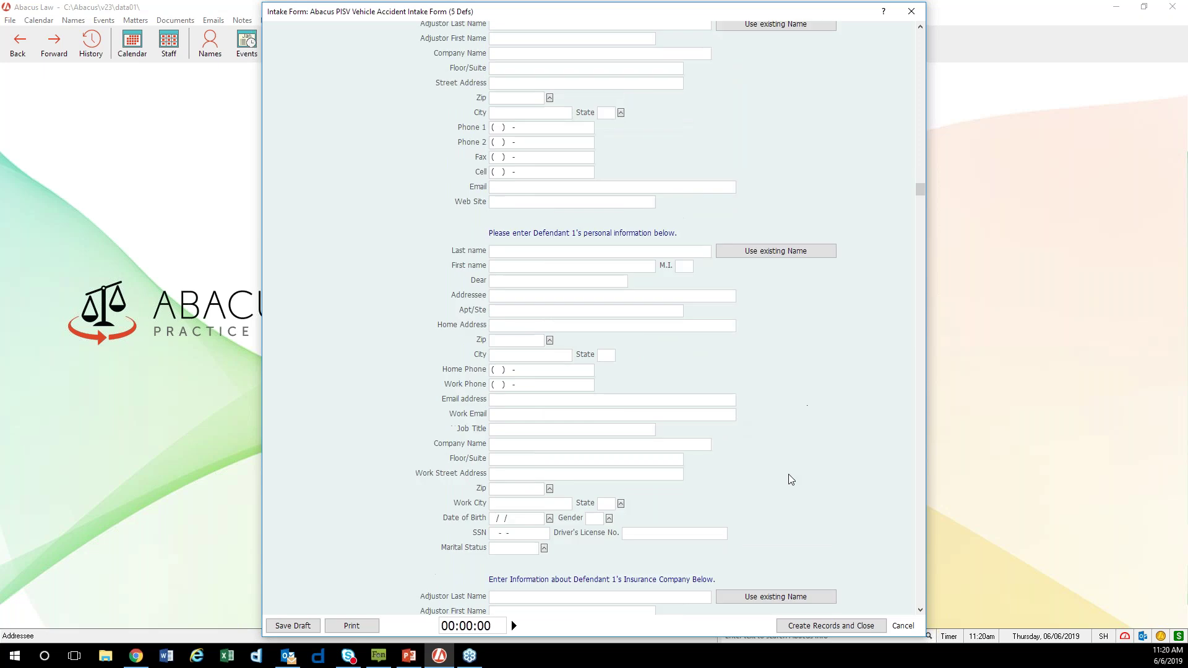
scroll(788, 474, "down", 6)
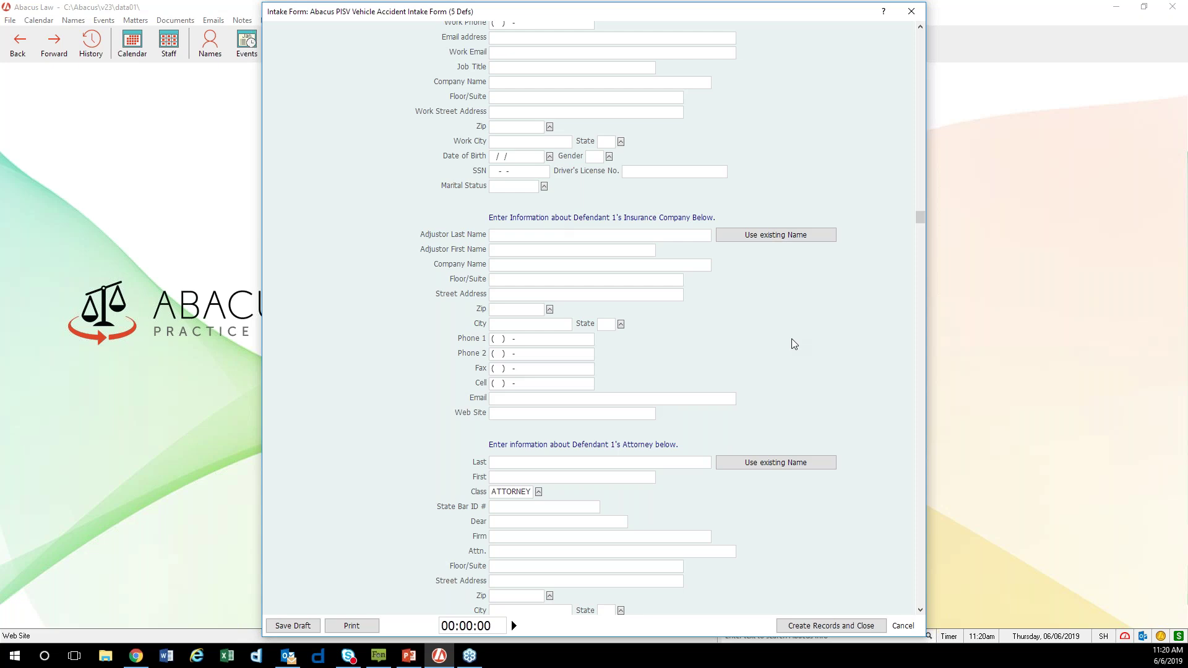
left_click_drag(819, 12, 793, 28)
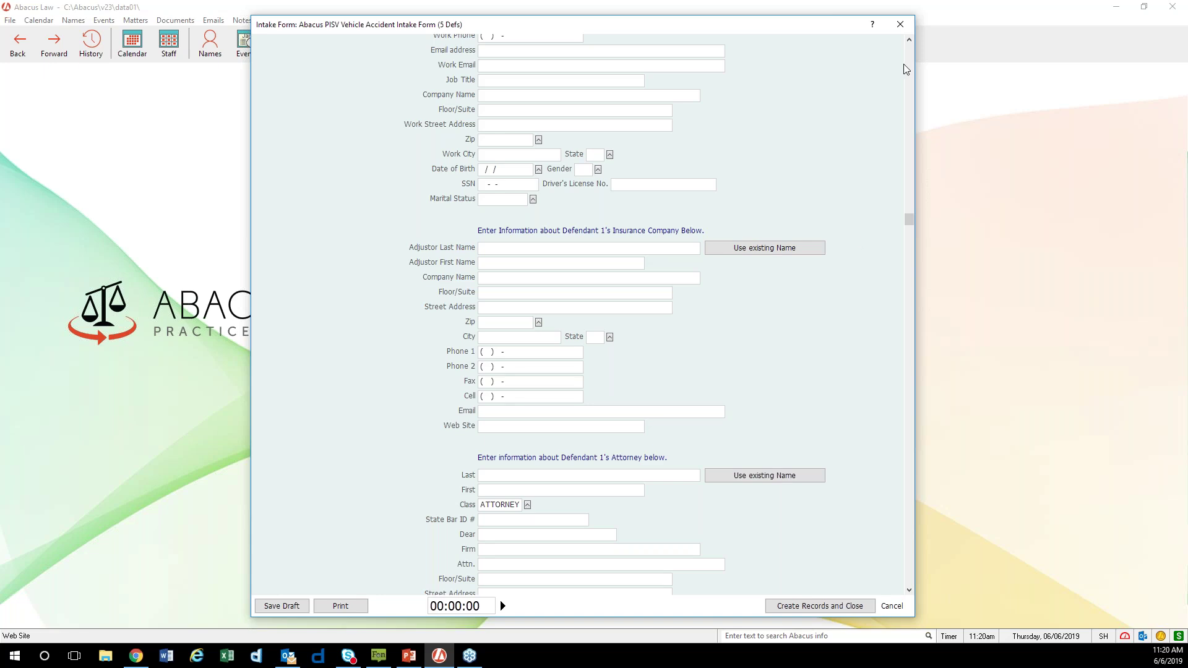
left_click(900, 25)
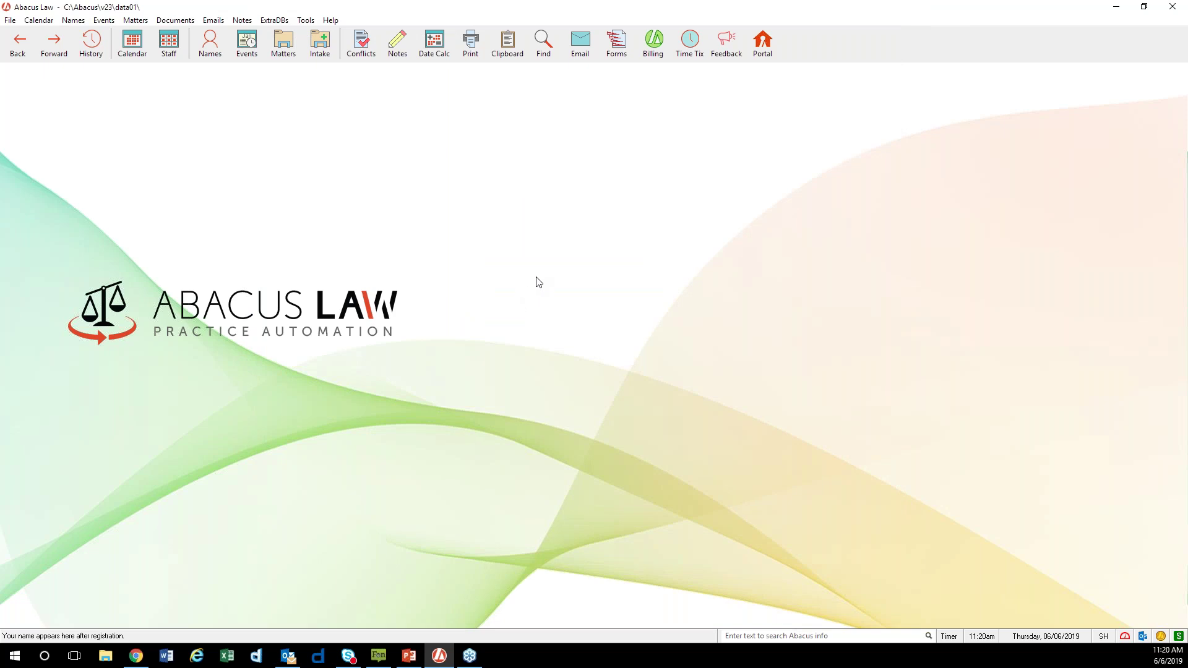
Look over the available intake forms, including the bankruptcy ones, and open the New Case Intake Form (Client Plaintiff)
left_click(329, 60)
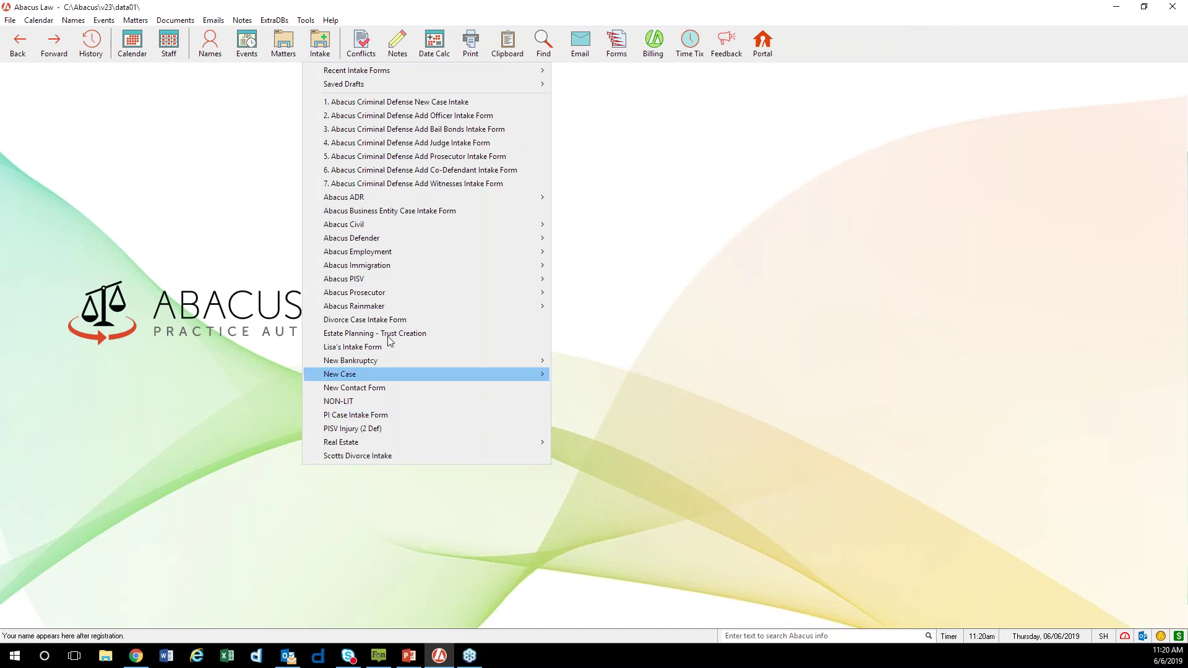
mouse_move(390, 313)
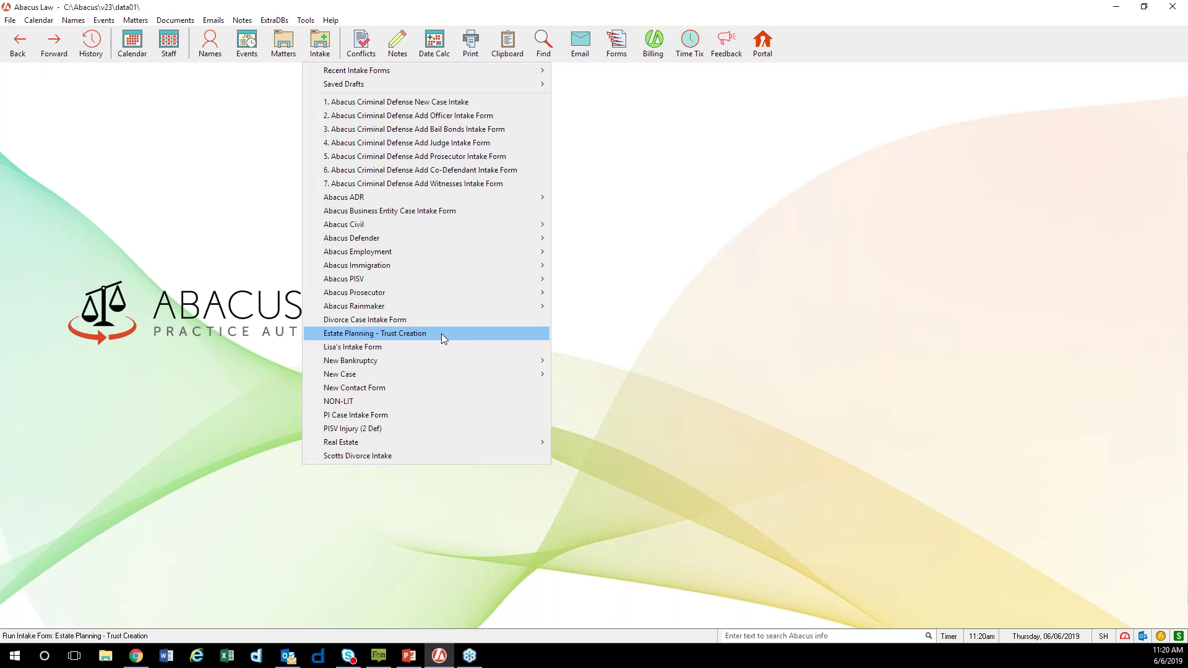
mouse_move(403, 364)
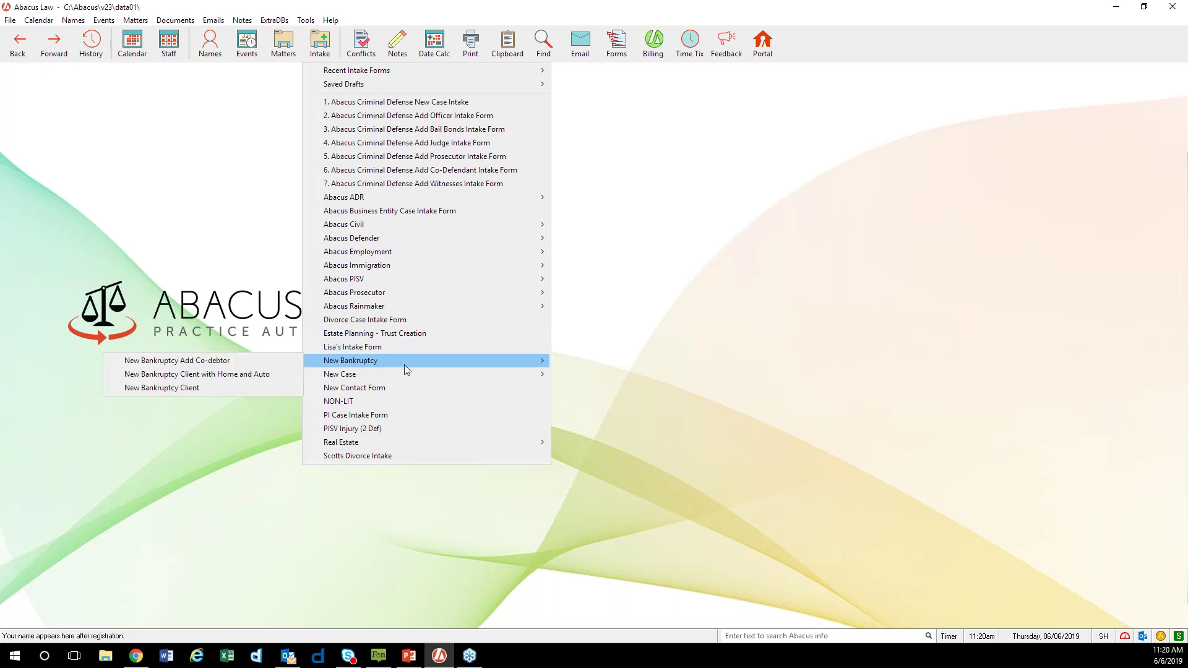
mouse_move(438, 267)
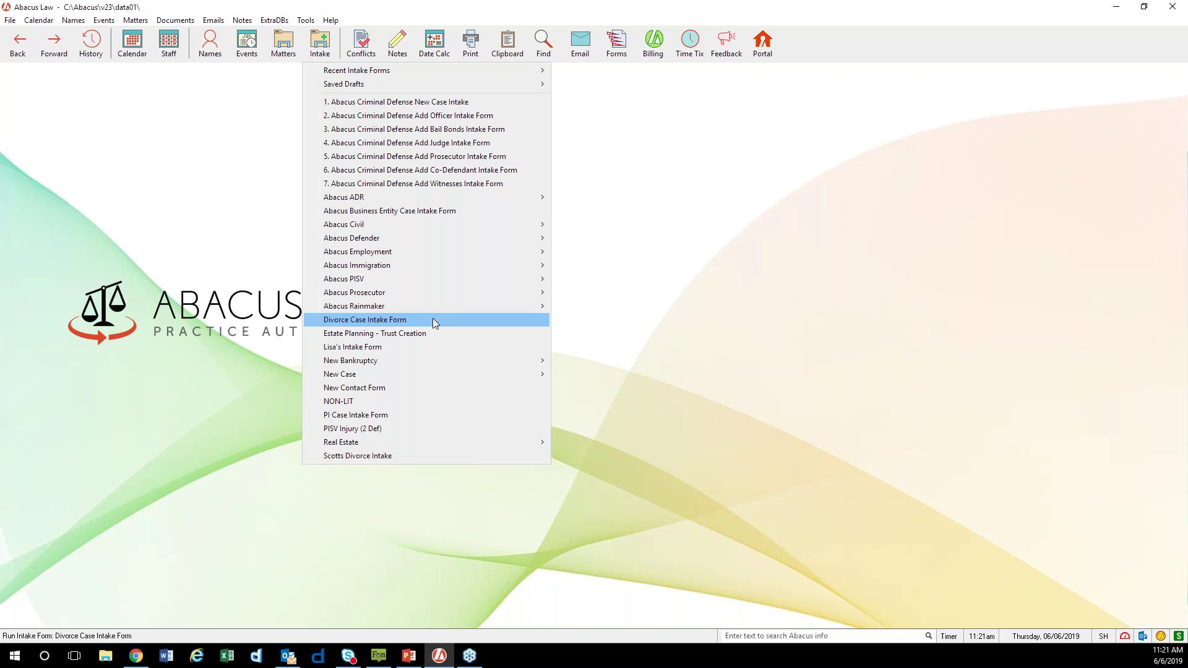
mouse_move(374, 376)
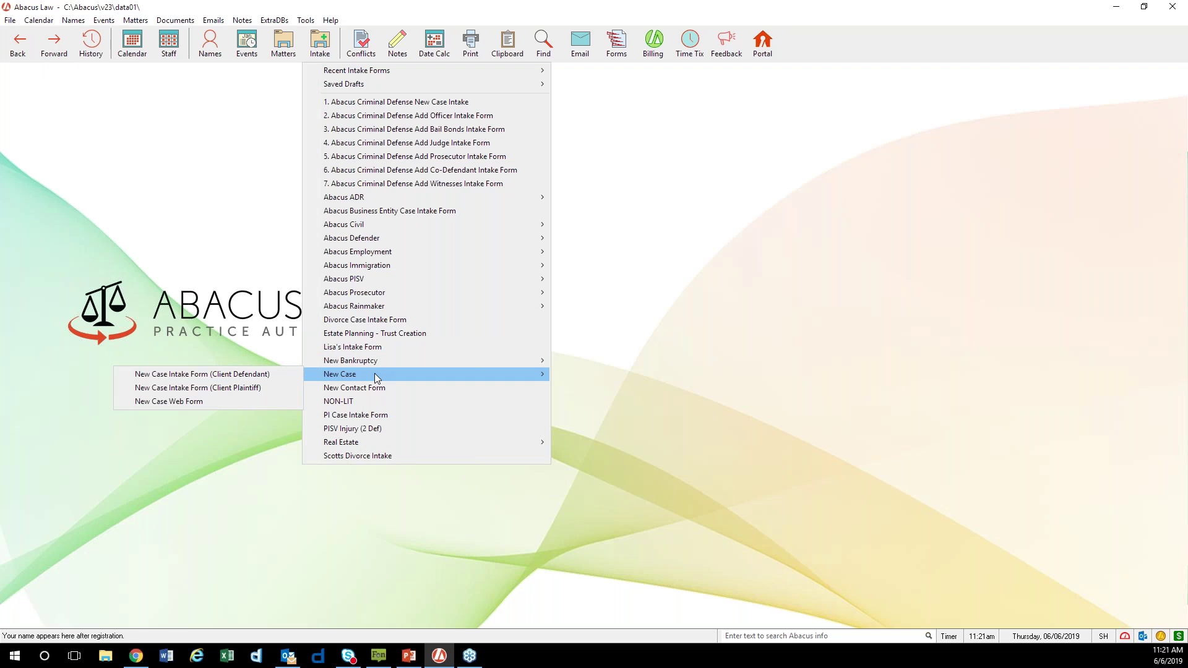
left_click(283, 389)
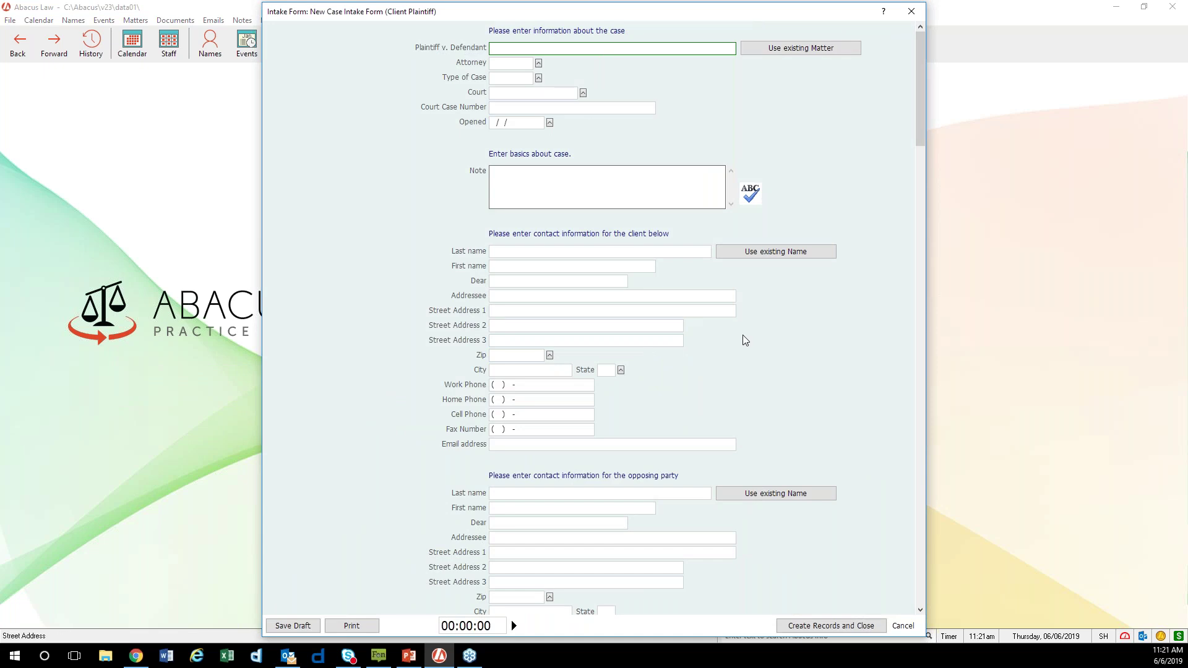
Examine the new case form's case, client and opposing party sections and its Responsible Attorney field, and close the form
scroll(804, 387, "down", 1)
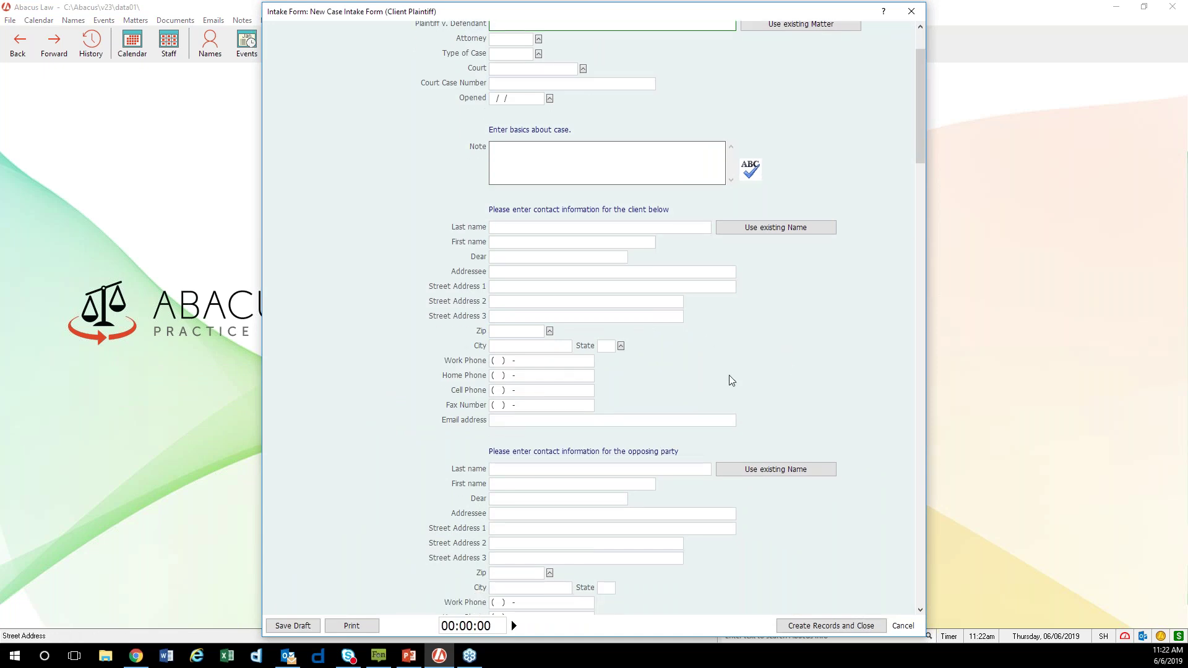
scroll(785, 390, "down", 10)
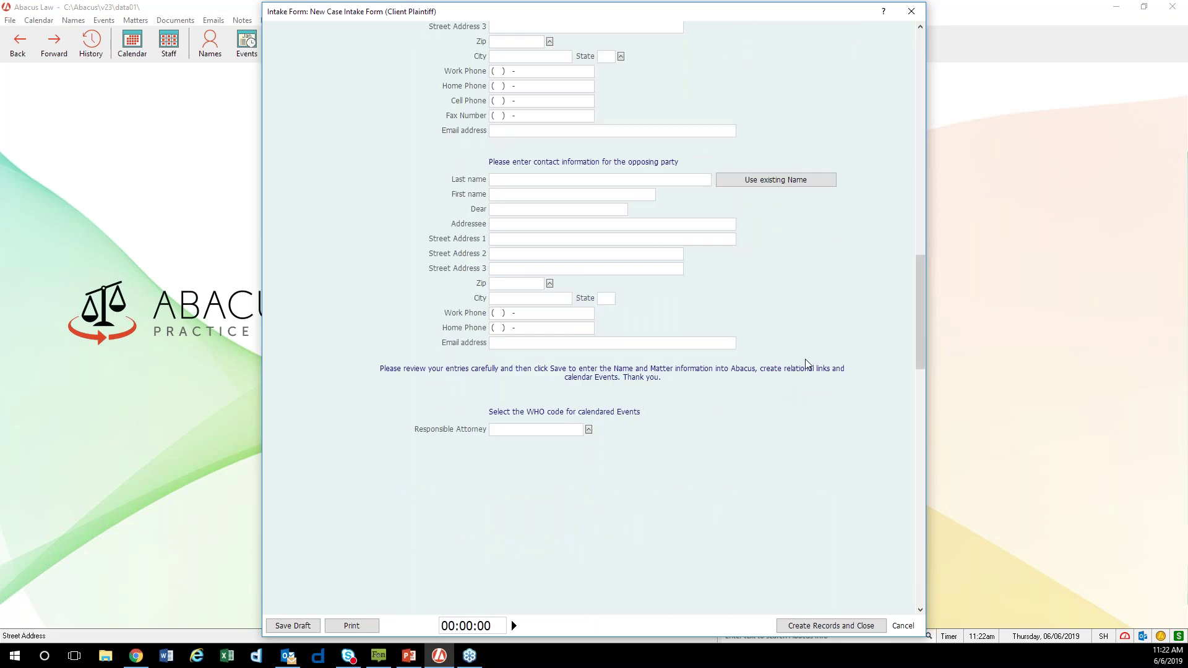
scroll(797, 409, "up", 13)
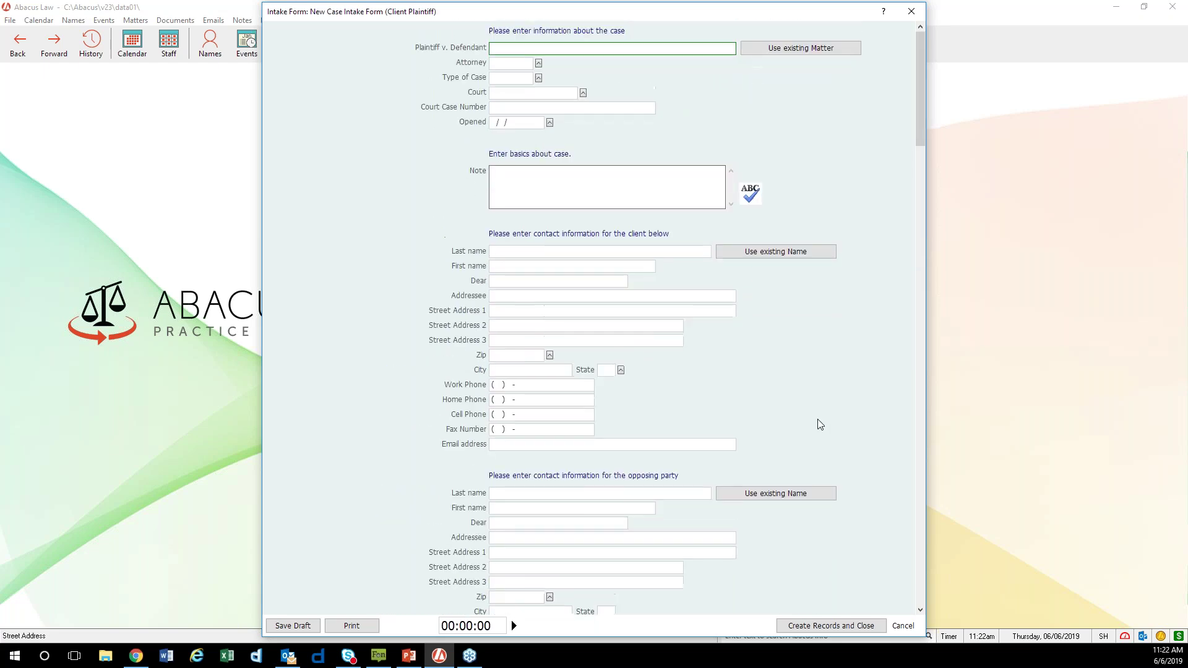
left_click_drag(731, 20, 722, 20)
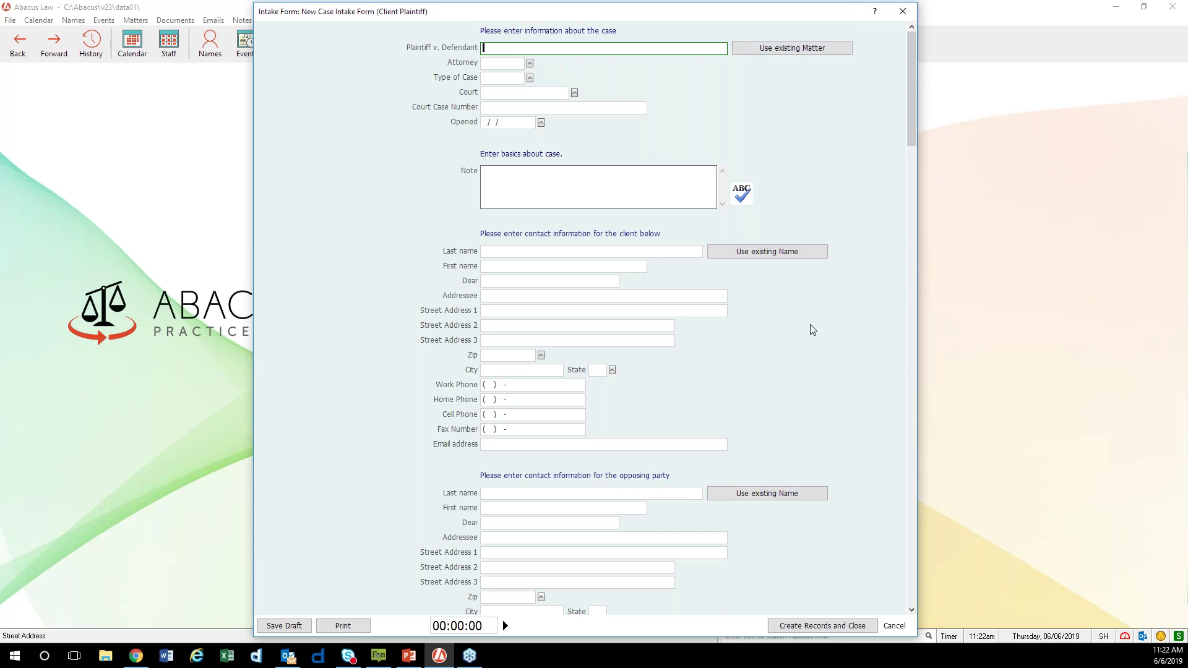
left_click(902, 11)
Reopen the New Case Intake Form (Client Plaintiff), review its sections from case information to Responsible Attorney, and reposition its window
left_click(326, 55)
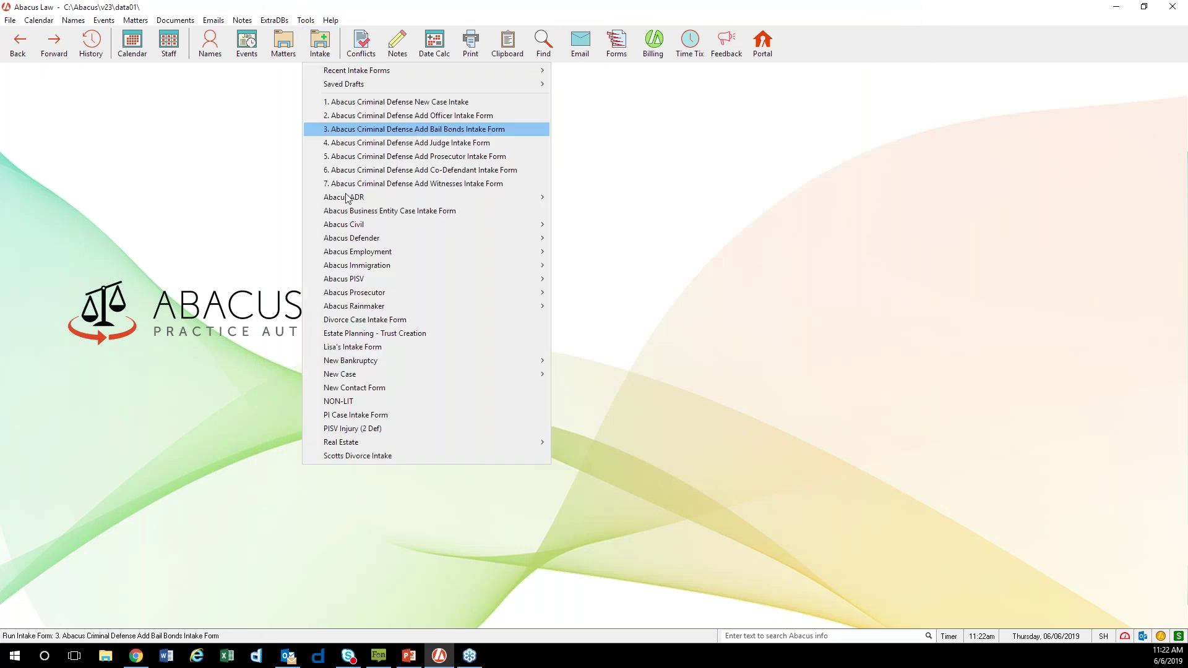
left_click(288, 386)
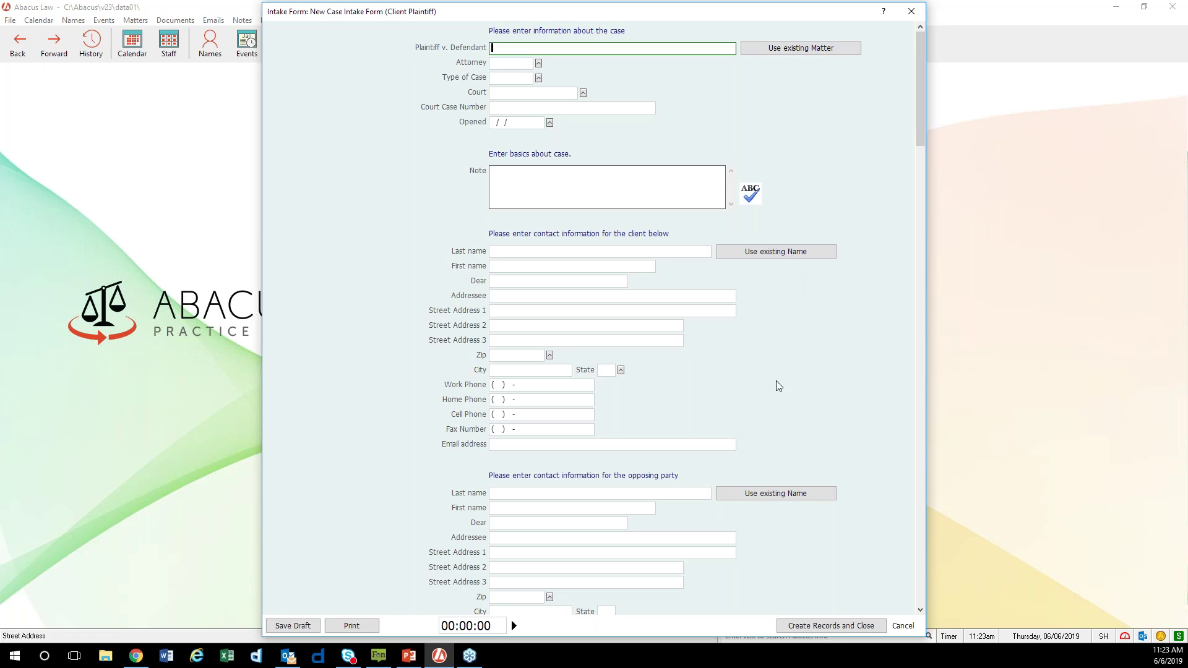
mouse_move(710, 17)
left_mouse_down()
mouse_move(709, 43)
mouse_move(696, 18)
left_mouse_up()
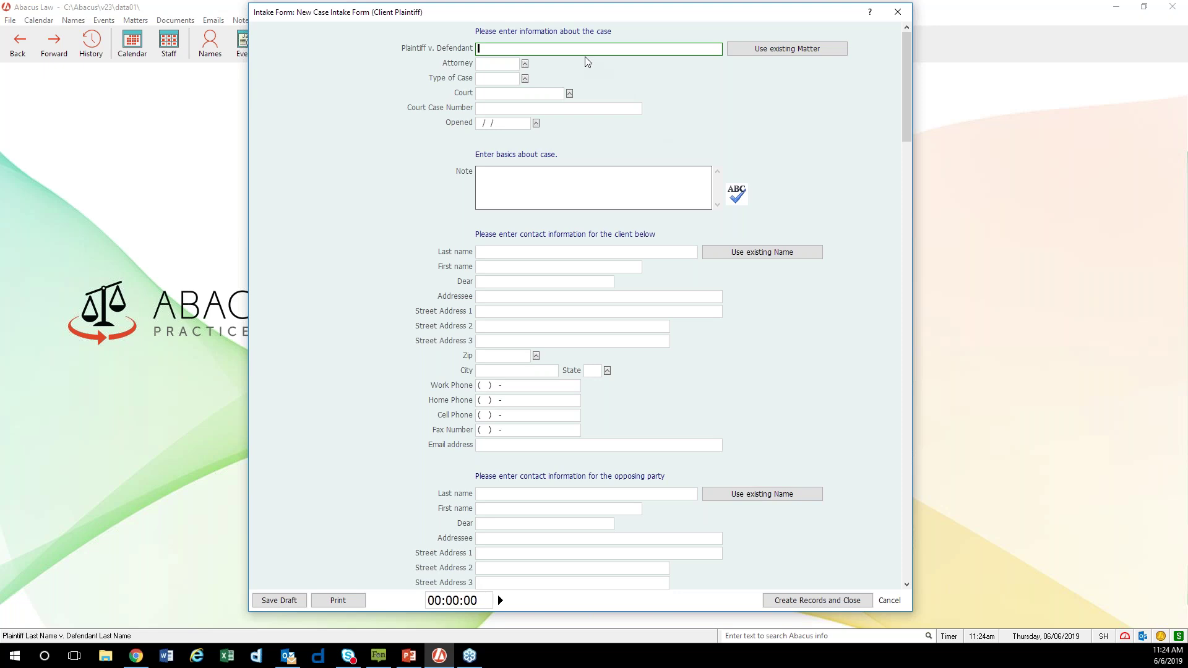
scroll(712, 454, "down", 8)
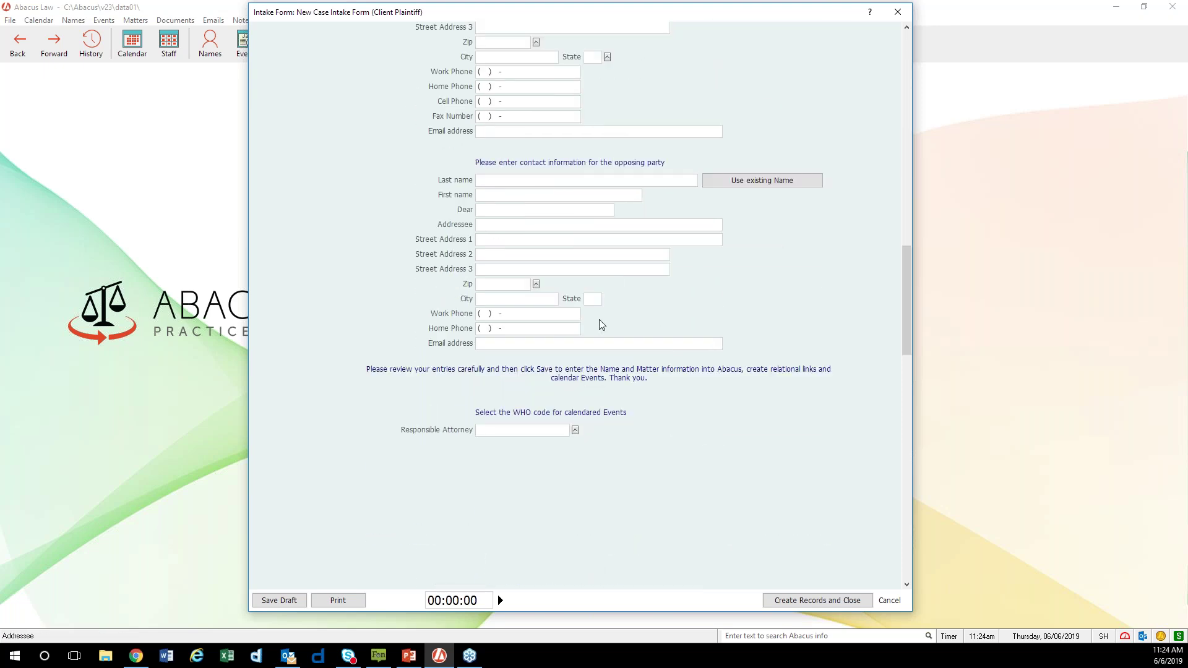
scroll(767, 355, "up", 8)
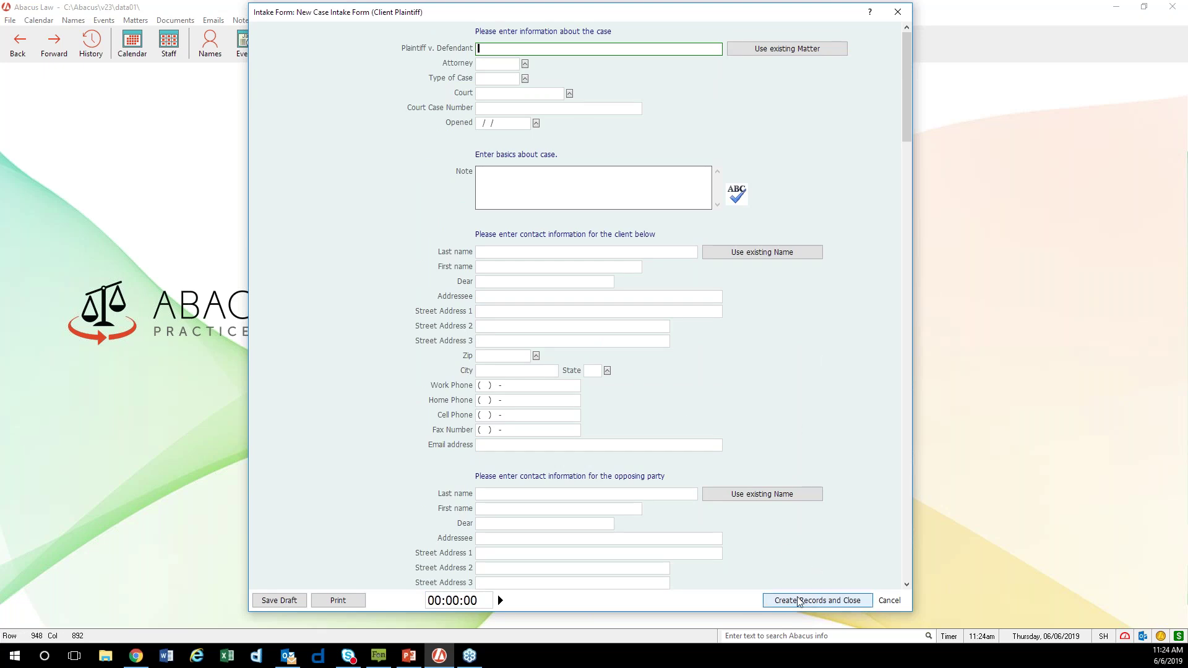
left_click_drag(705, 13, 679, 90)
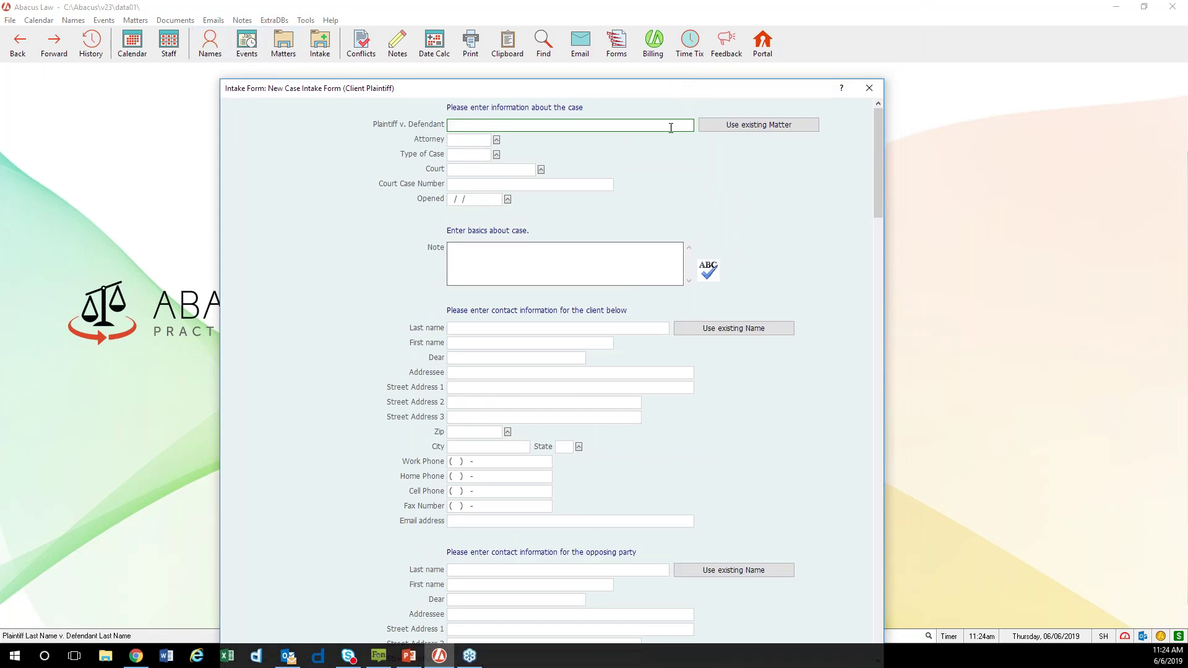
left_click_drag(697, 98, 705, 22)
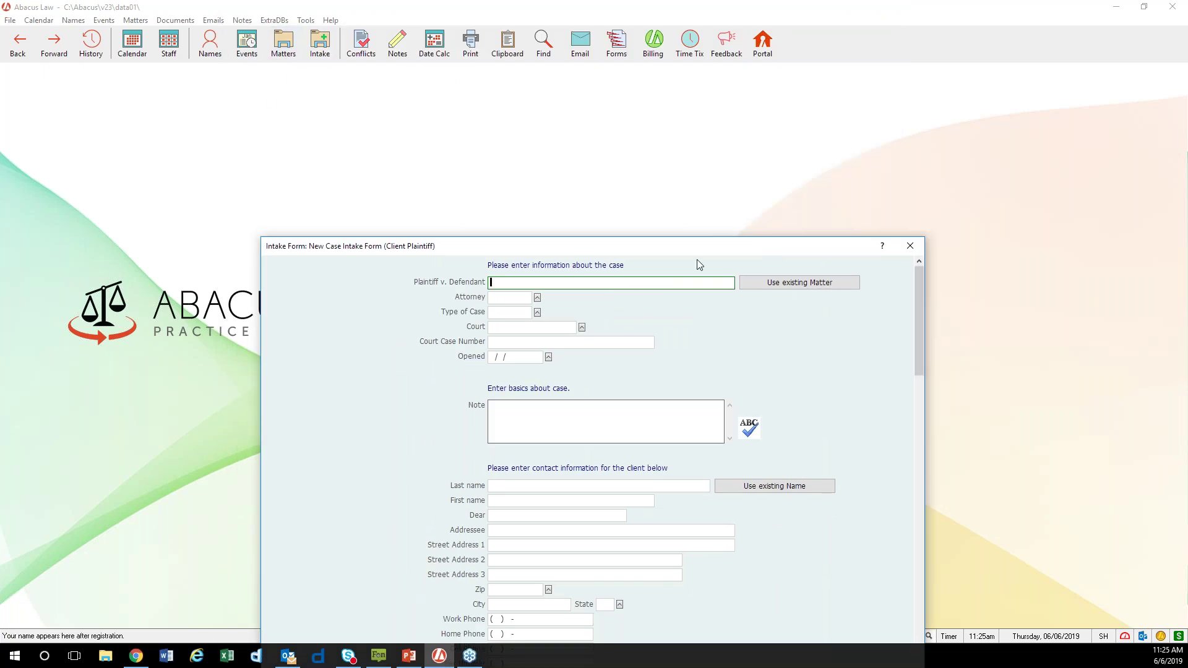
left_click_drag(708, 249, 716, 25)
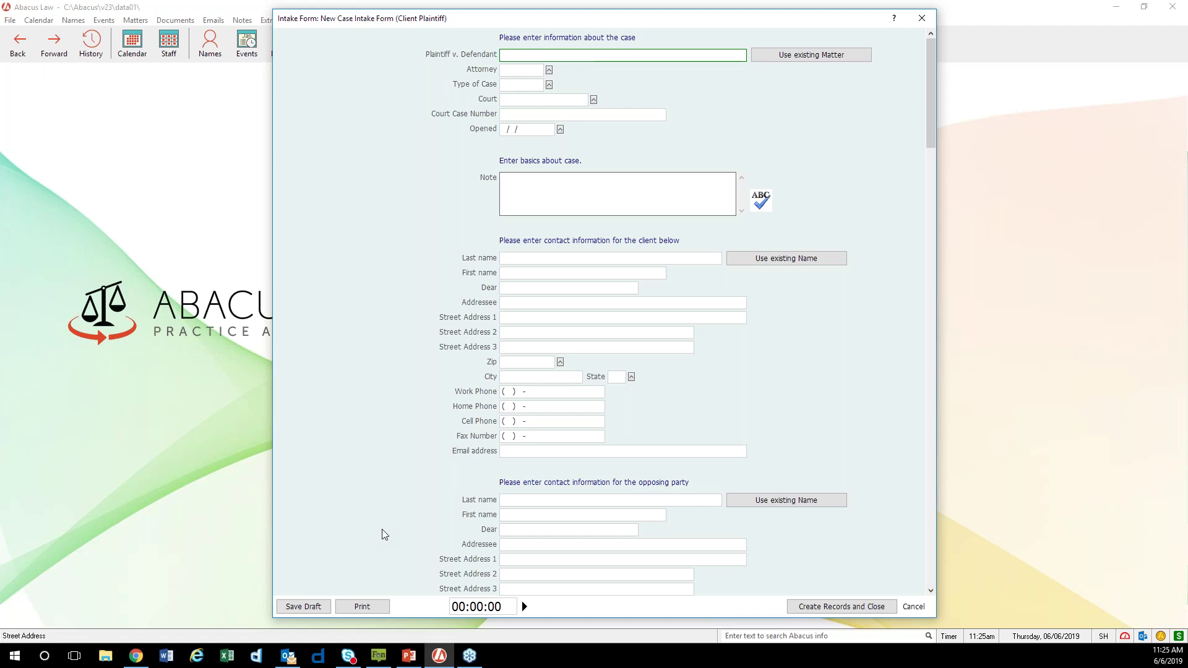
Start the intake form's timer, pause it, and close the form
left_click(525, 607)
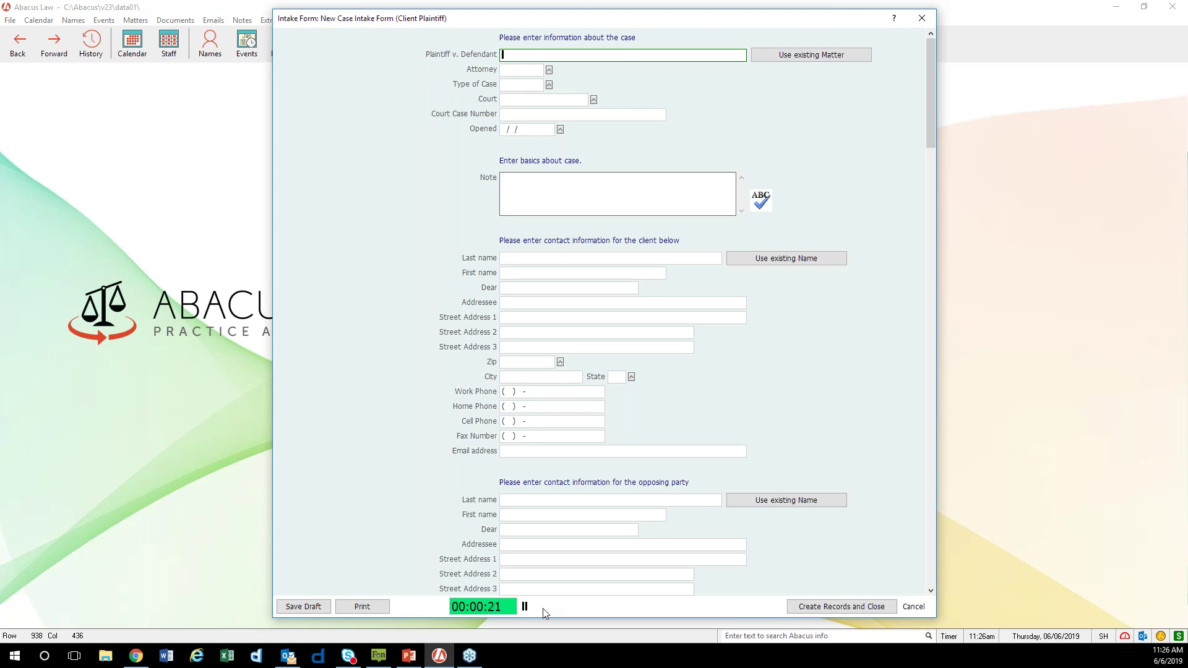
left_click(530, 606)
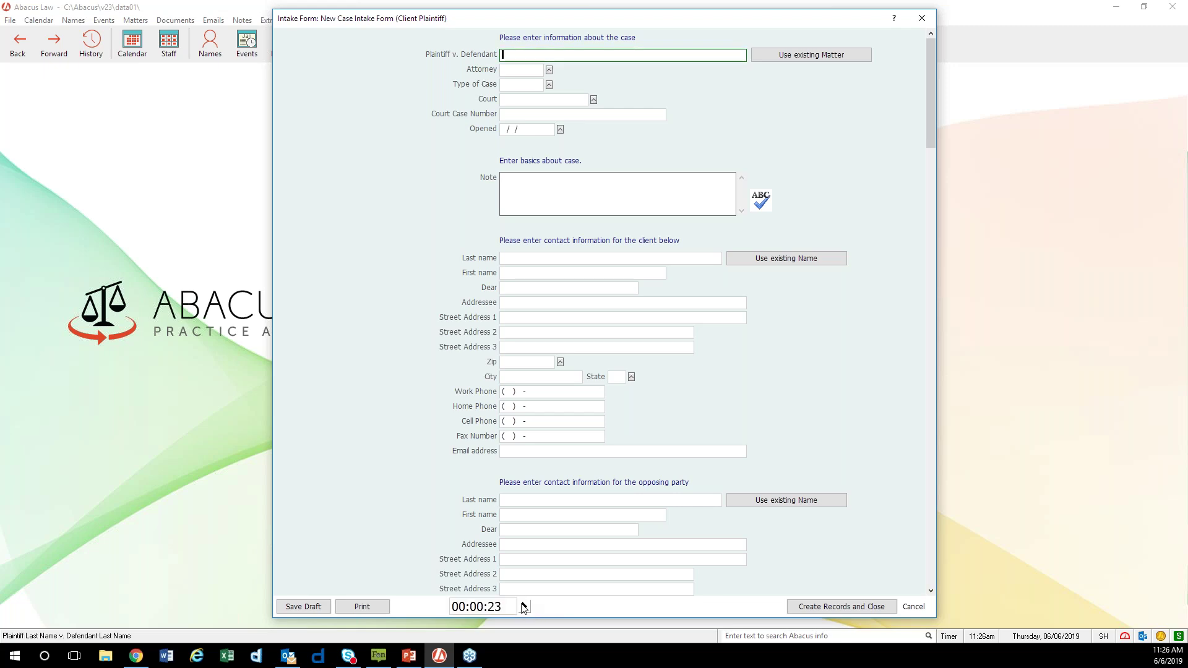
left_click(878, 607)
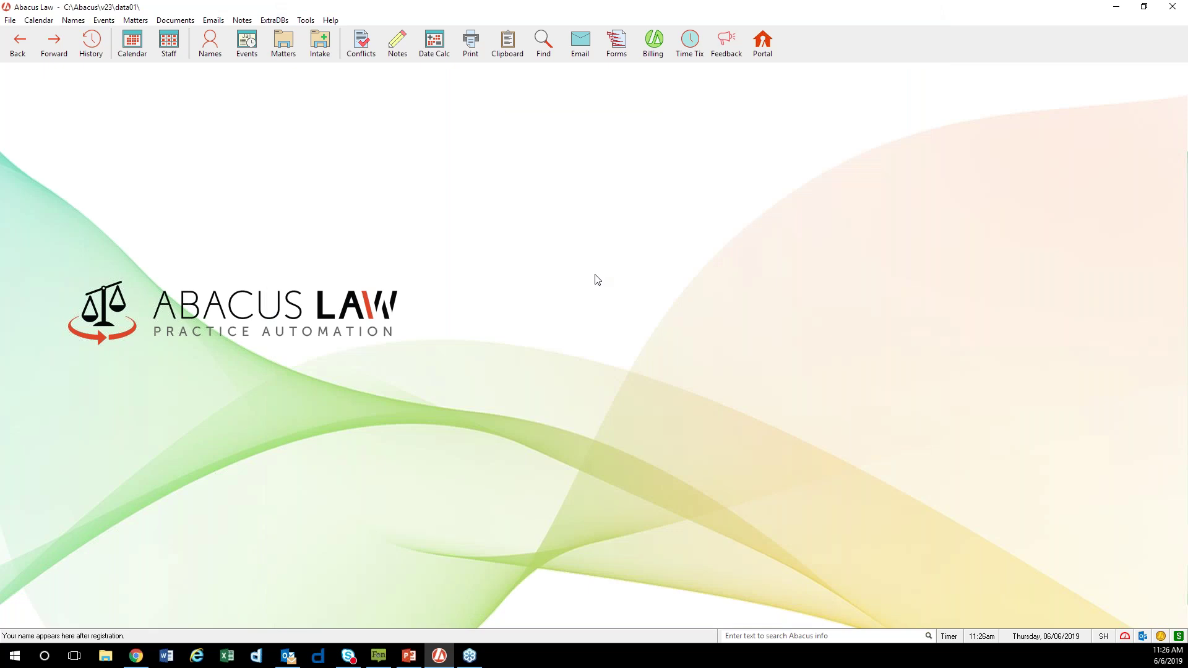
Open the DISSO matter assigned to attorney SAJ, examine its marriage and divorce information, and close it
left_click(283, 44)
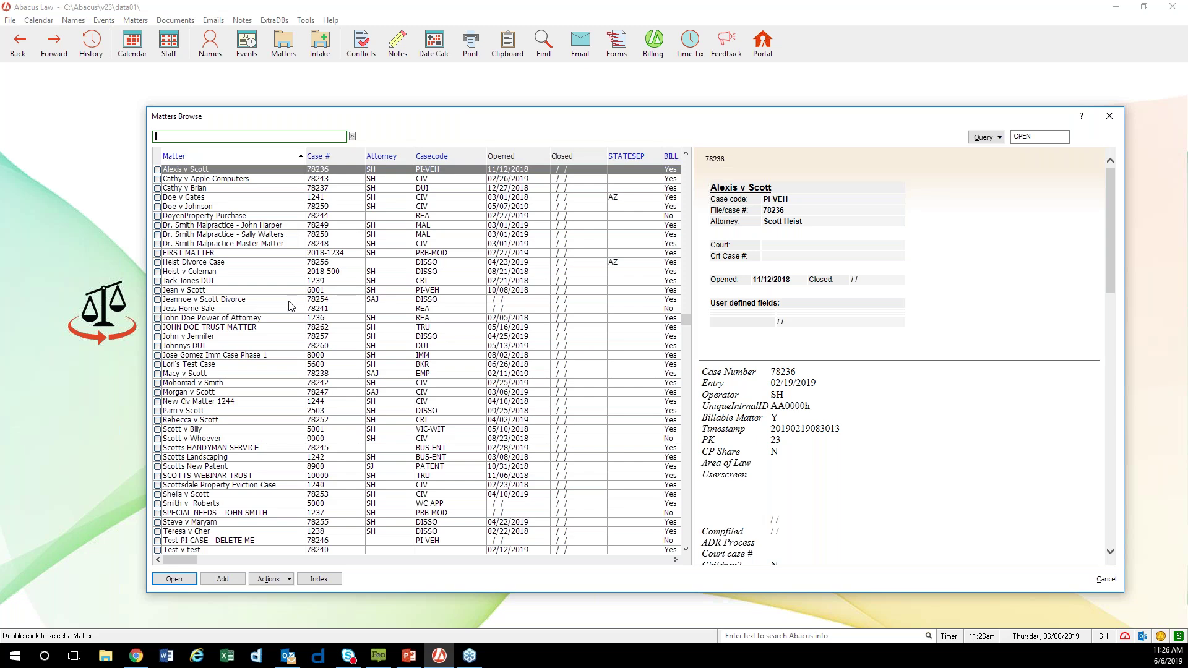
double_click(289, 300)
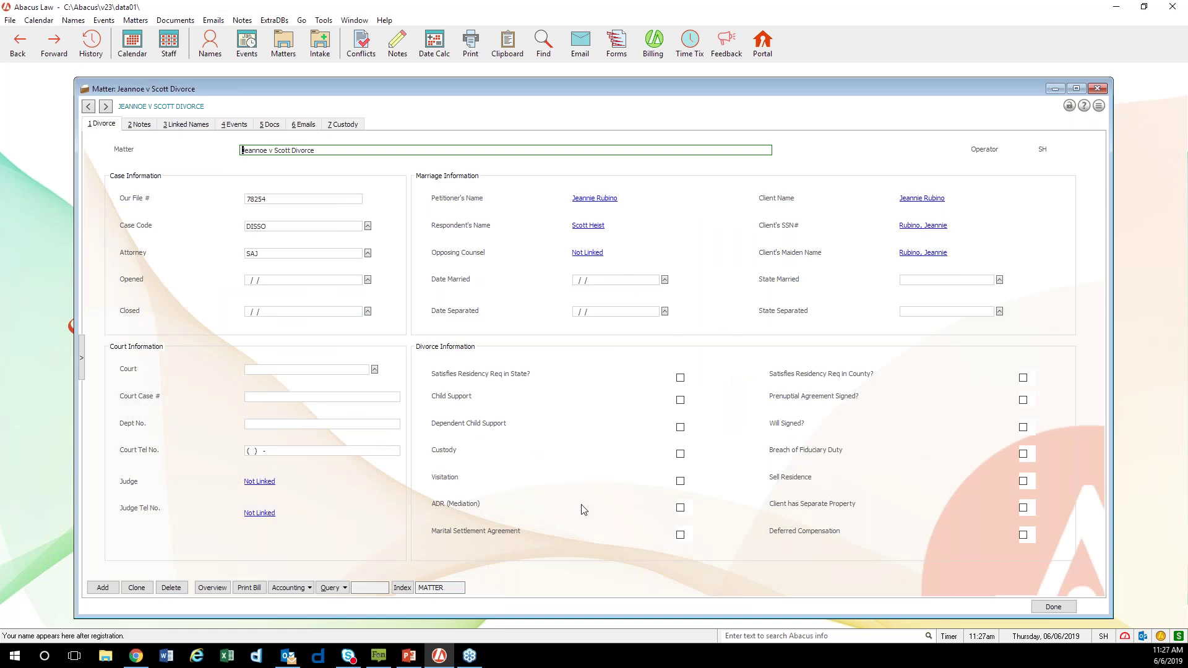
left_click_drag(724, 88, 721, 83)
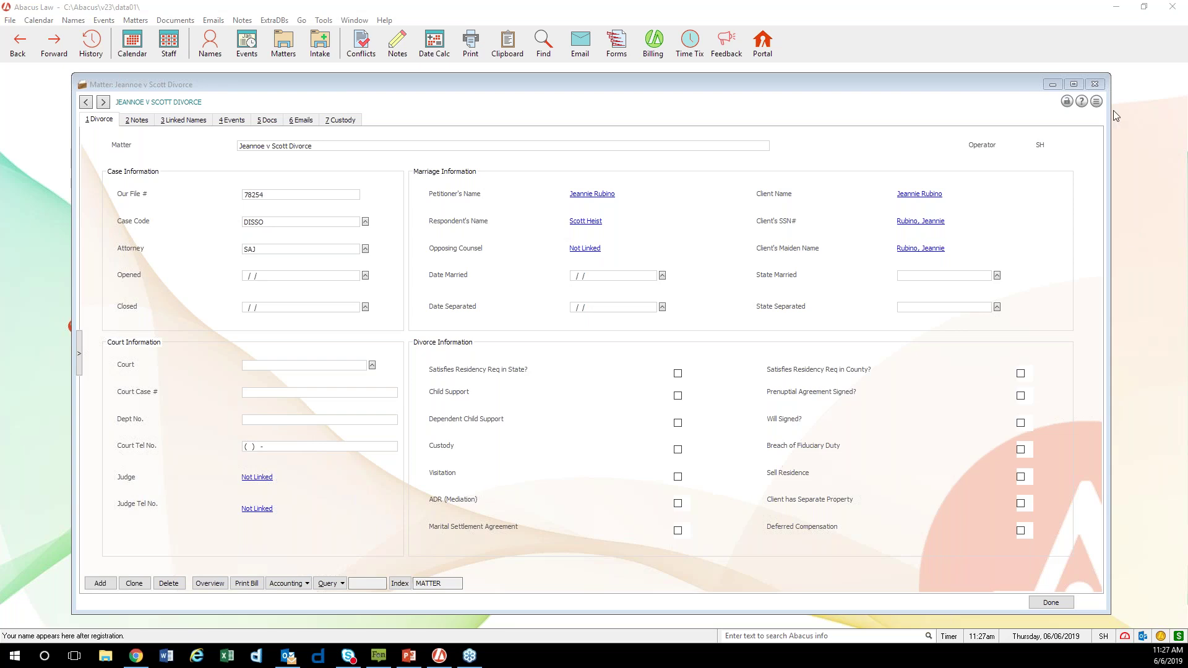
left_click(1095, 87)
Open the blank Client Plaintiff new case intake form again and close it without entering anything
left_click(321, 56)
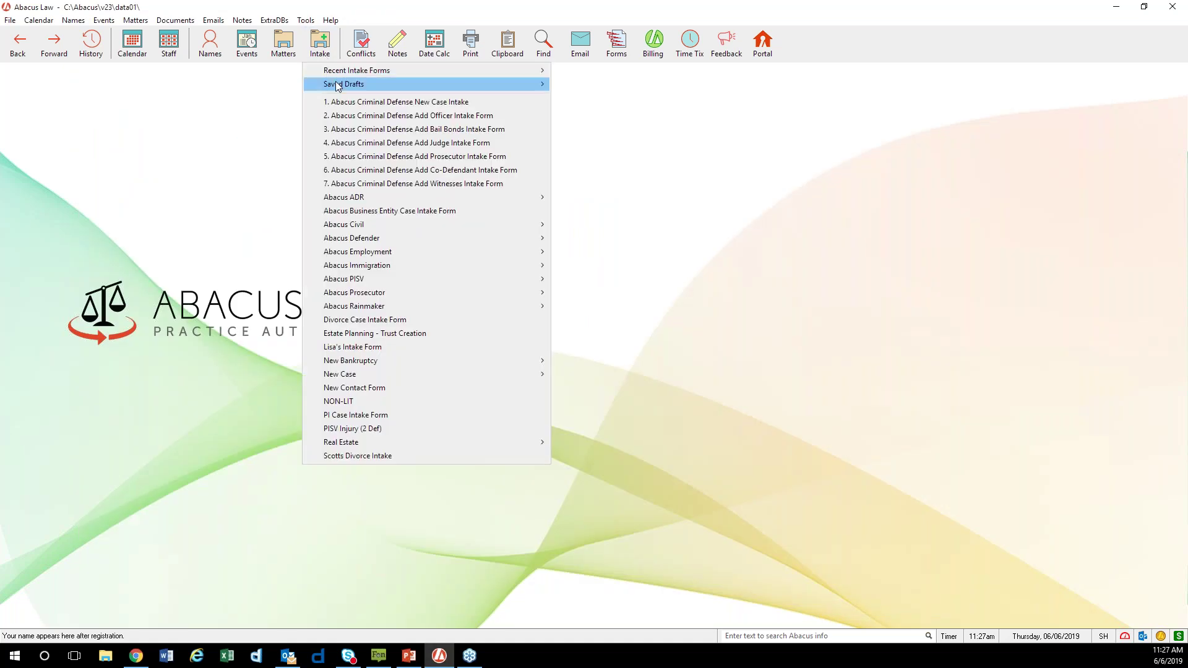
mouse_move(406, 374)
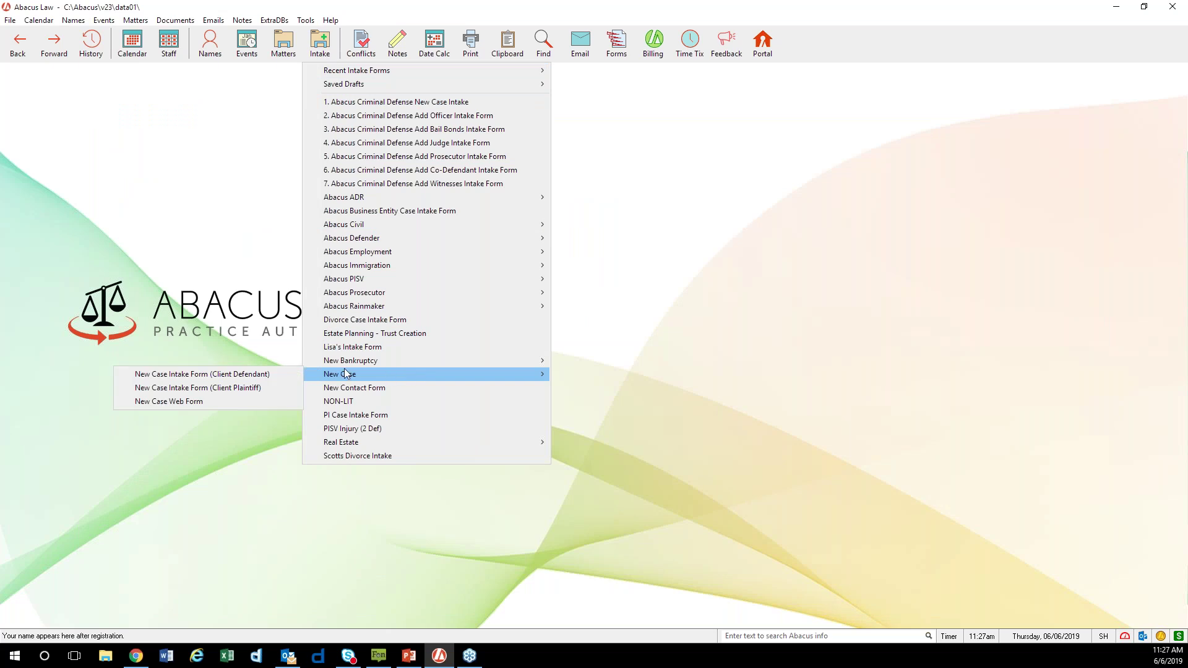
left_click(280, 389)
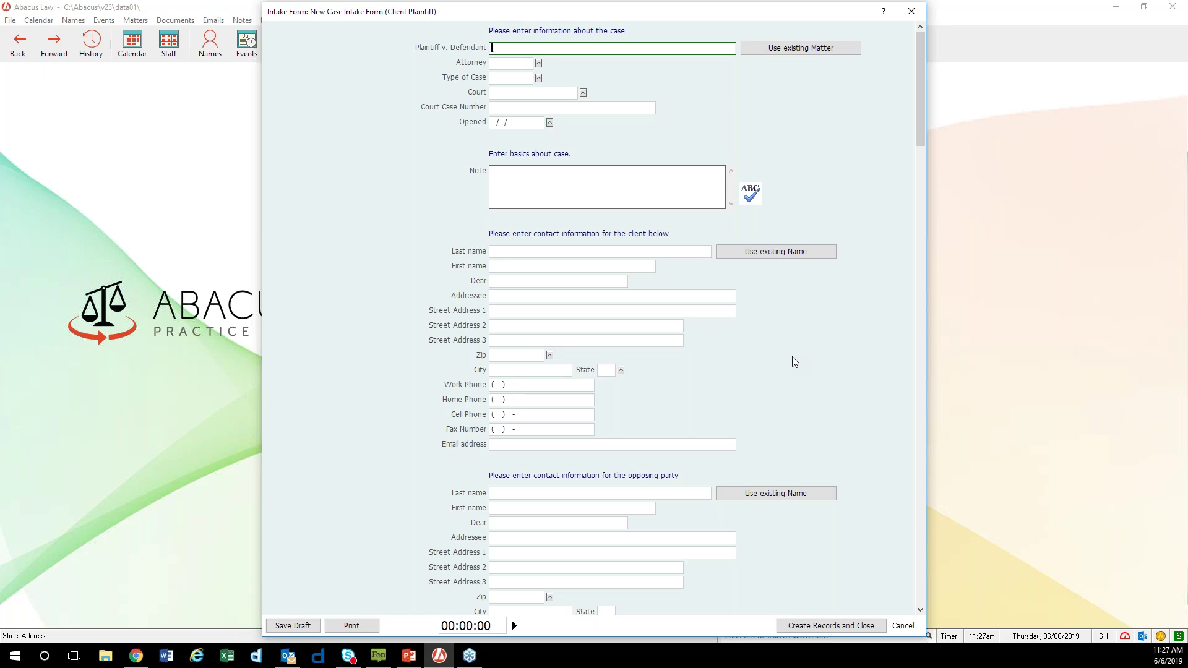
left_click(910, 12)
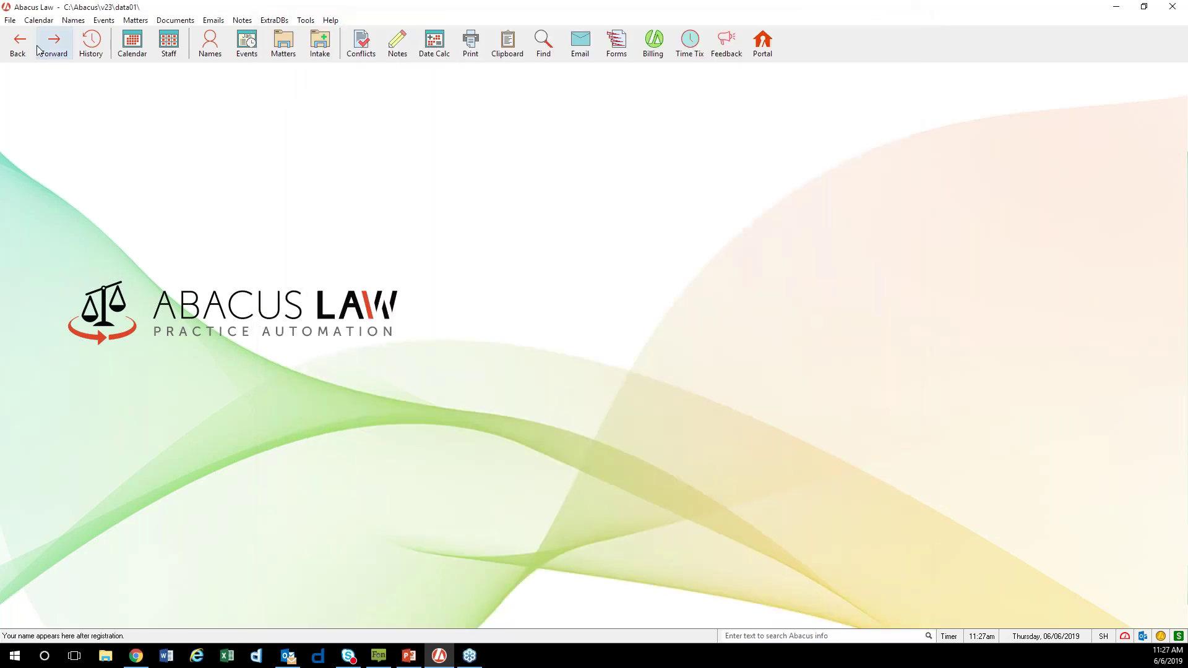
Open the Intake Form Manager and enlarge its window to show more of the form list
left_click(9, 21)
mouse_move(76, 50)
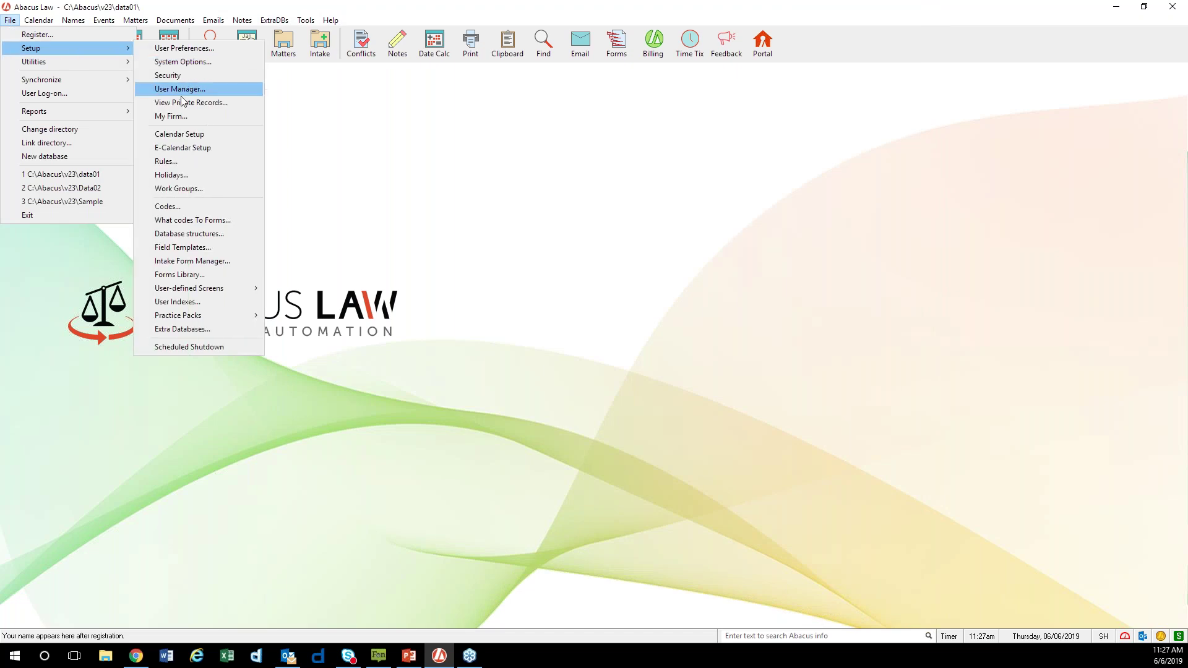
left_click(243, 265)
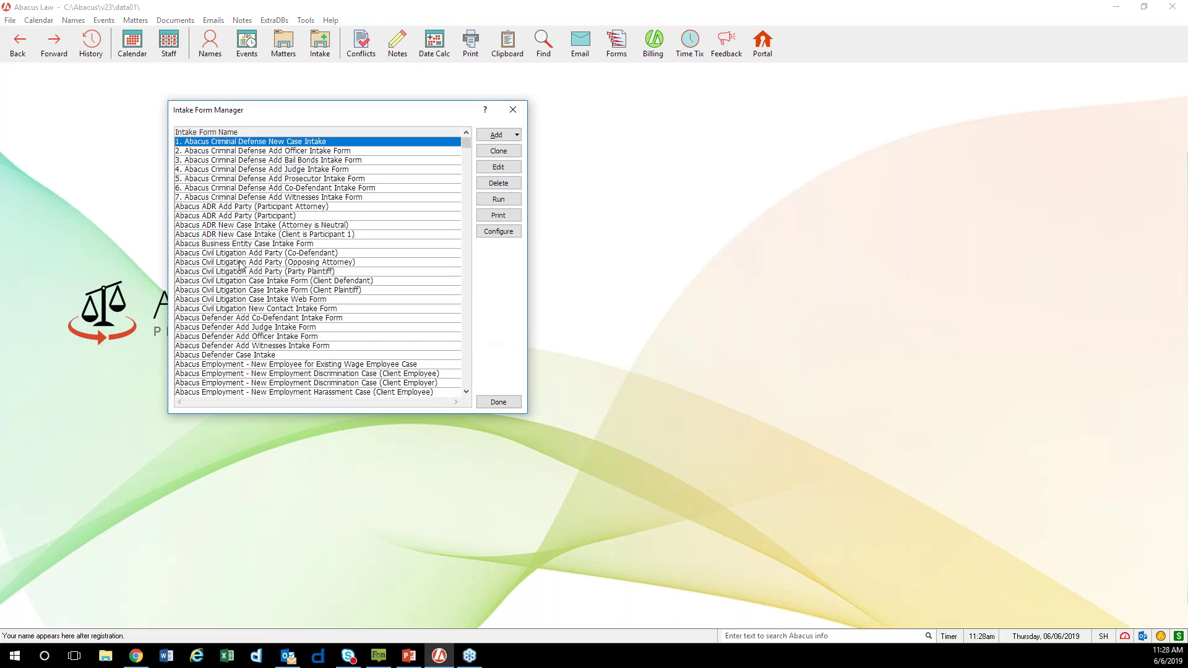
left_click_drag(383, 113, 522, 121)
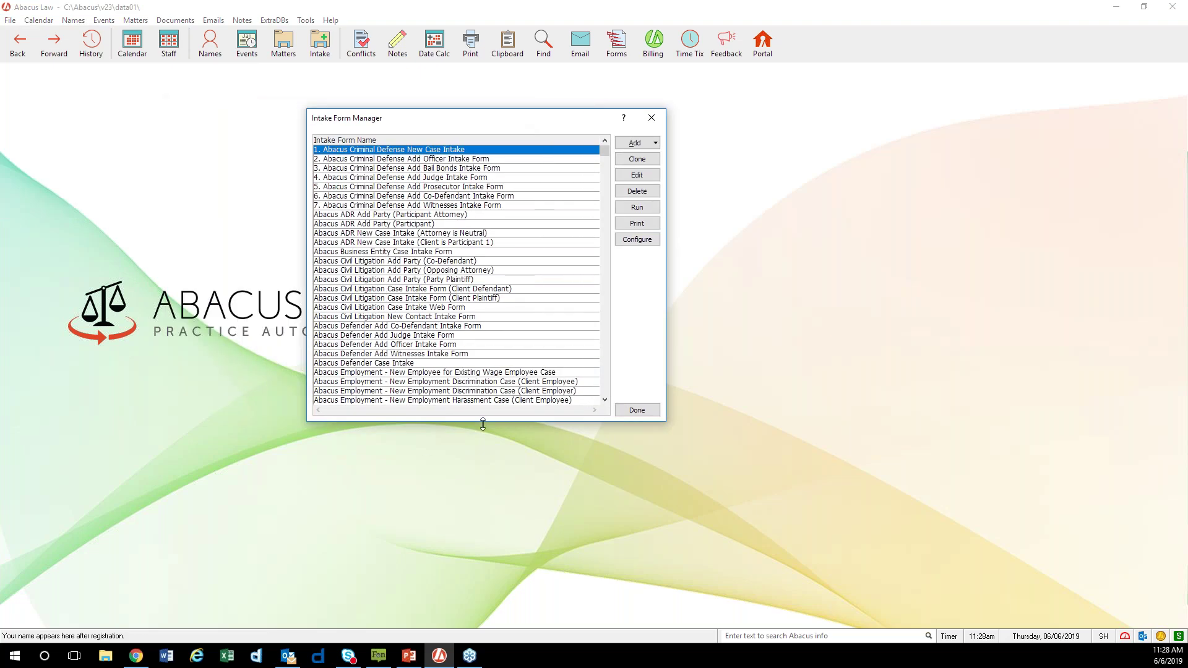
left_click_drag(486, 437, 485, 603)
Select New Case Intake Form (Client Plaintiff) in the Intake Form Manager and open it for editing
key("Down")
key("Down")
key("Down")
key("Down")
key("Down")
key("Down")
key("Down")
key("Down")
key("Down")
key("Down")
key("Down")
key("Down")
key("Down")
key("Down")
key("Down")
key("Down")
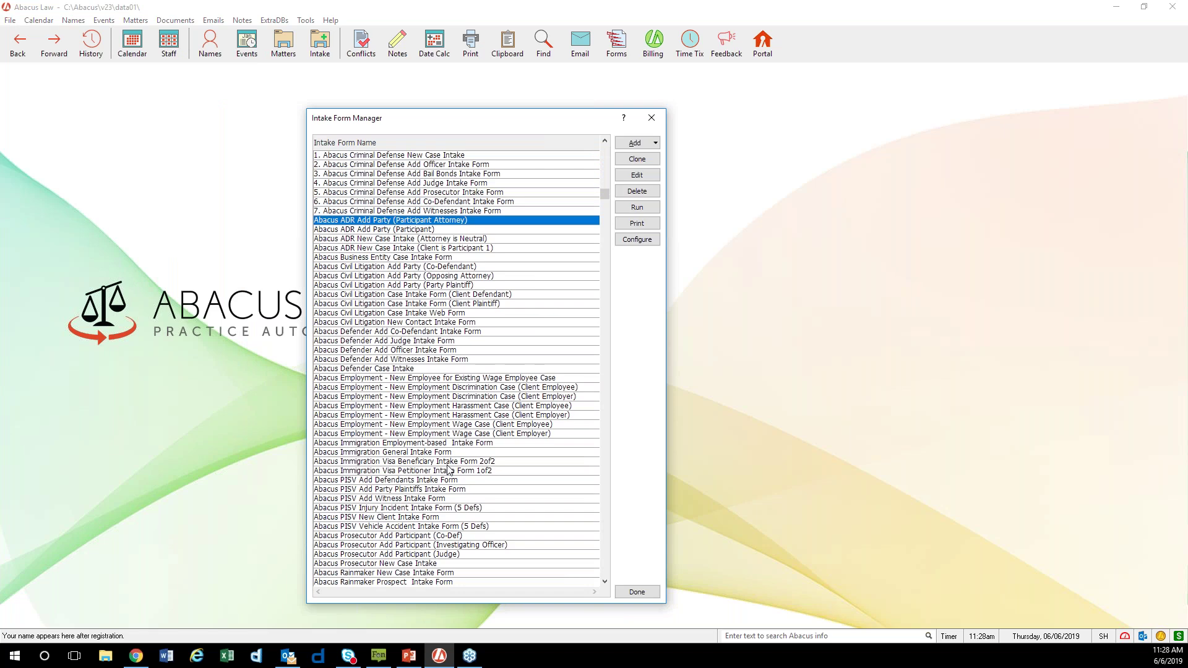
key("Down")
key("Down")
key("Down")
key("Down")
key("Down")
key("Down")
key("Down")
key("Down")
key("Down")
key("Down")
key("Down")
key("Down")
key("Down")
key("Down")
key("Down")
key("Down")
key("Down")
key("Down")
key("Down")
key("Down")
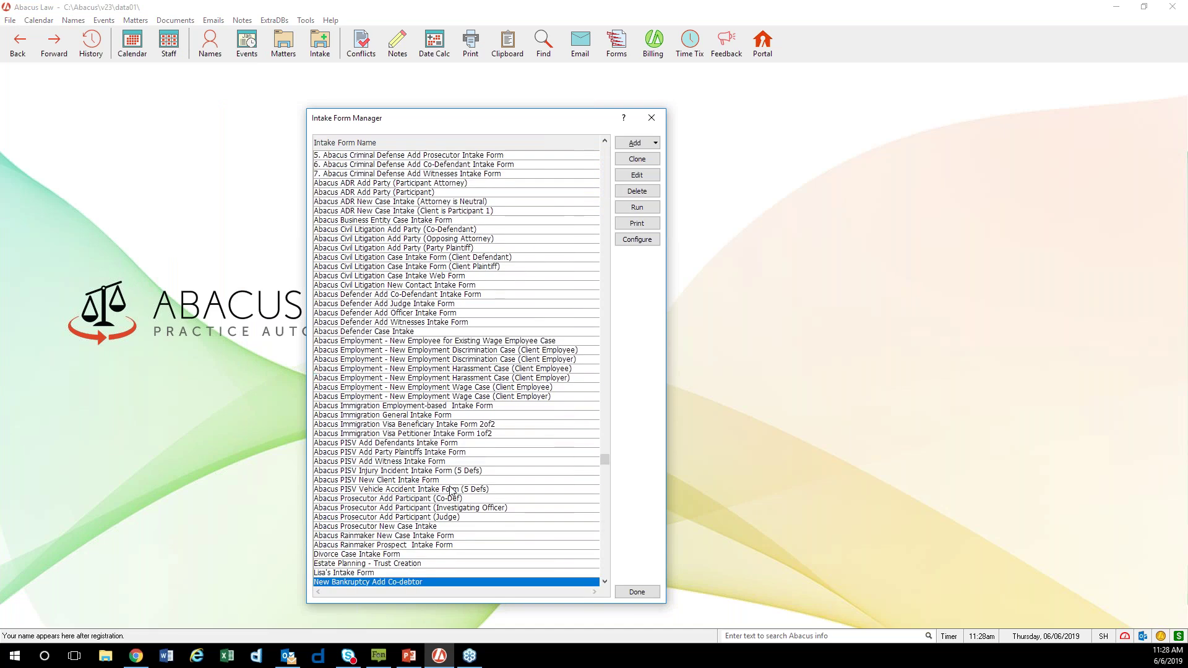
left_click(433, 535)
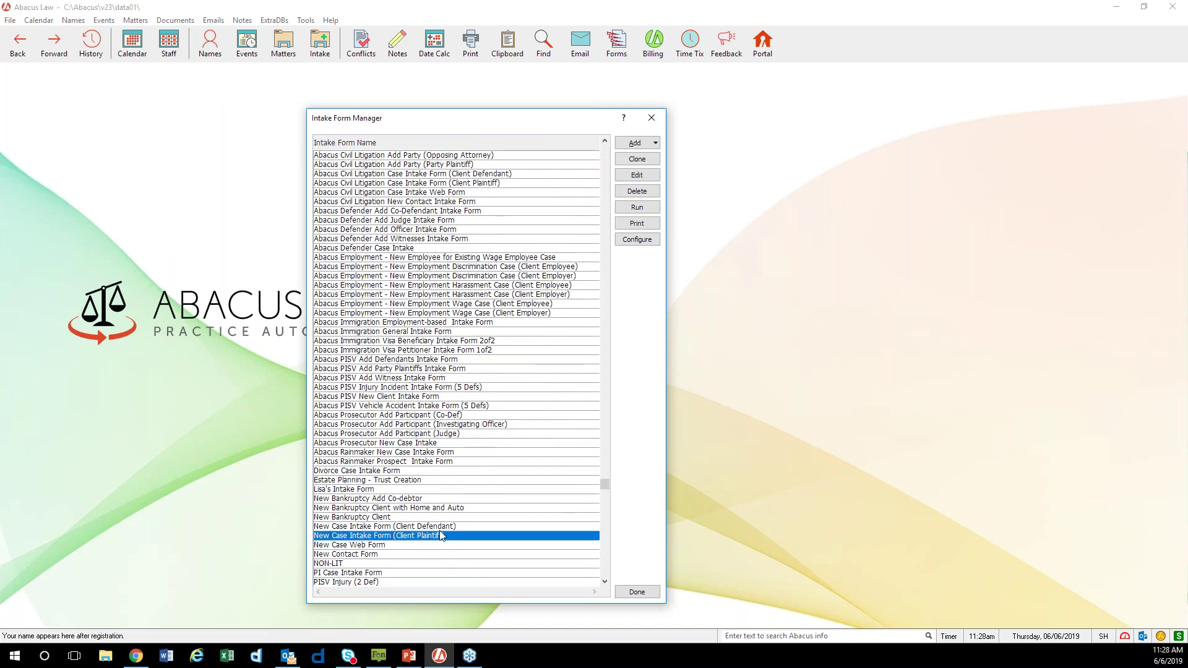
left_click(650, 178)
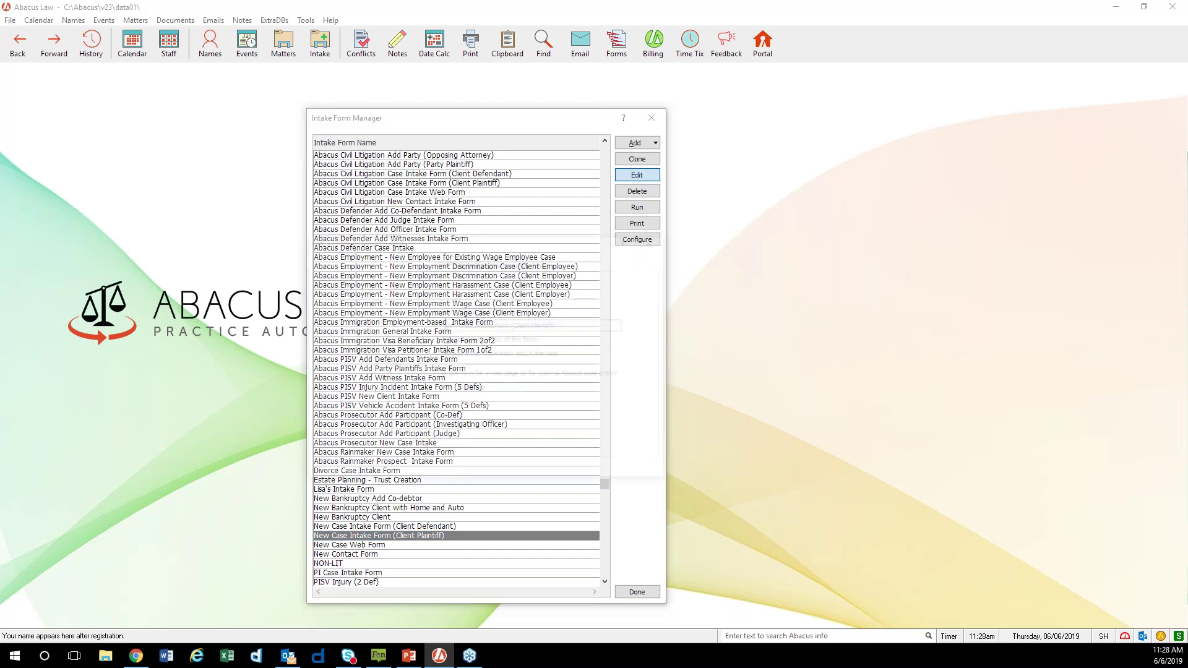
Review the start page of the Client Plaintiff form definition, then close the form designer and the Intake Form Manager without changes
left_click_drag(571, 239, 673, 184)
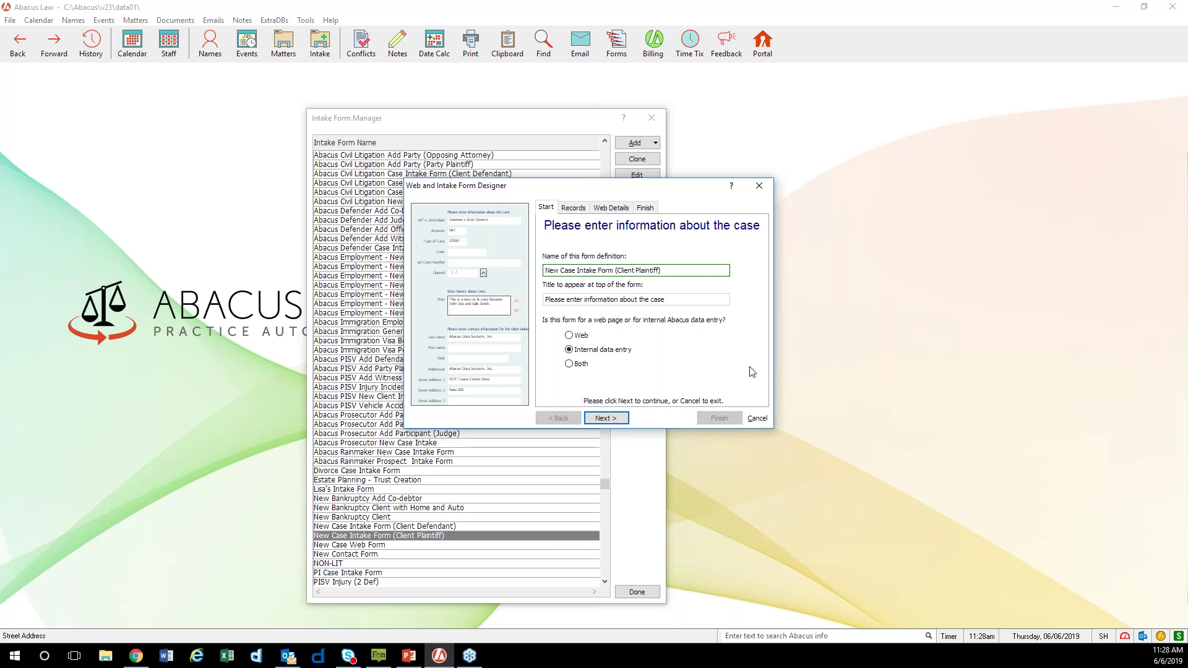
left_click(759, 185)
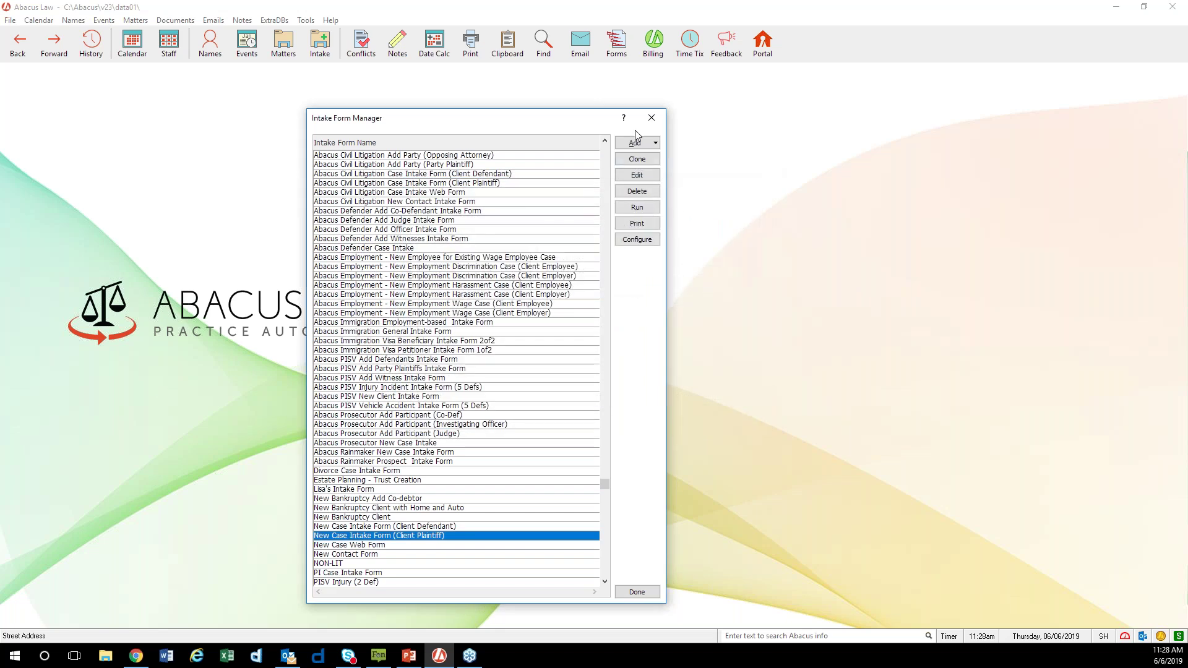
left_click(657, 120)
Open the blank New Case Intake Form (Client Plaintiff) and close it without entering anything
left_click(330, 47)
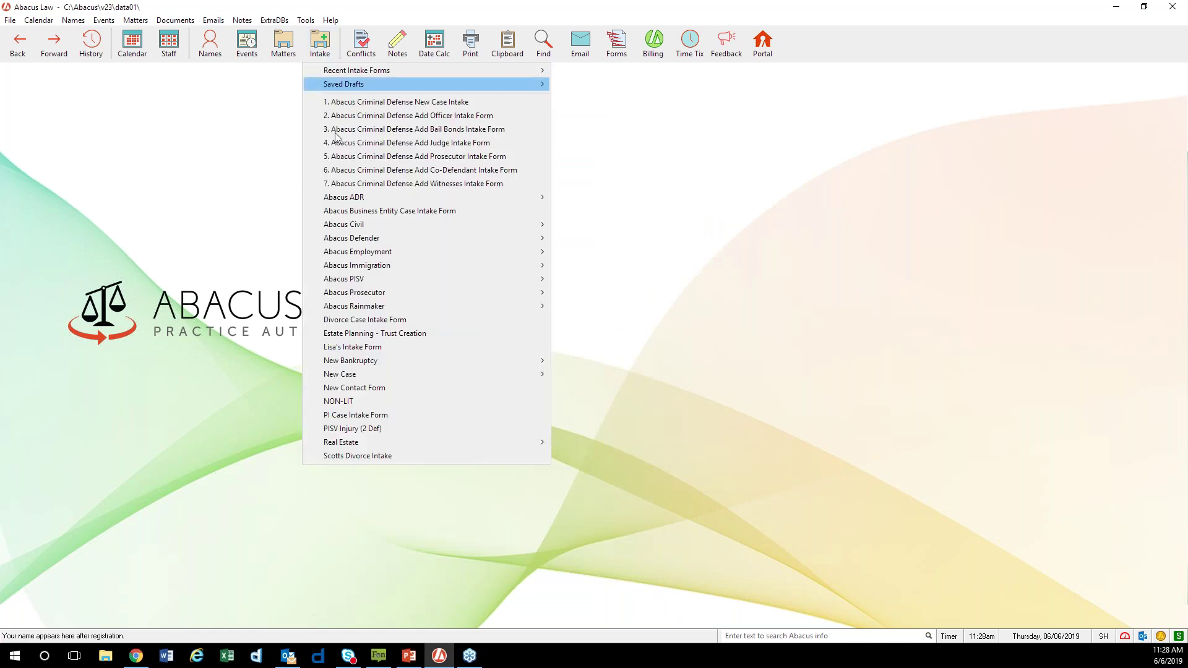
mouse_move(408, 376)
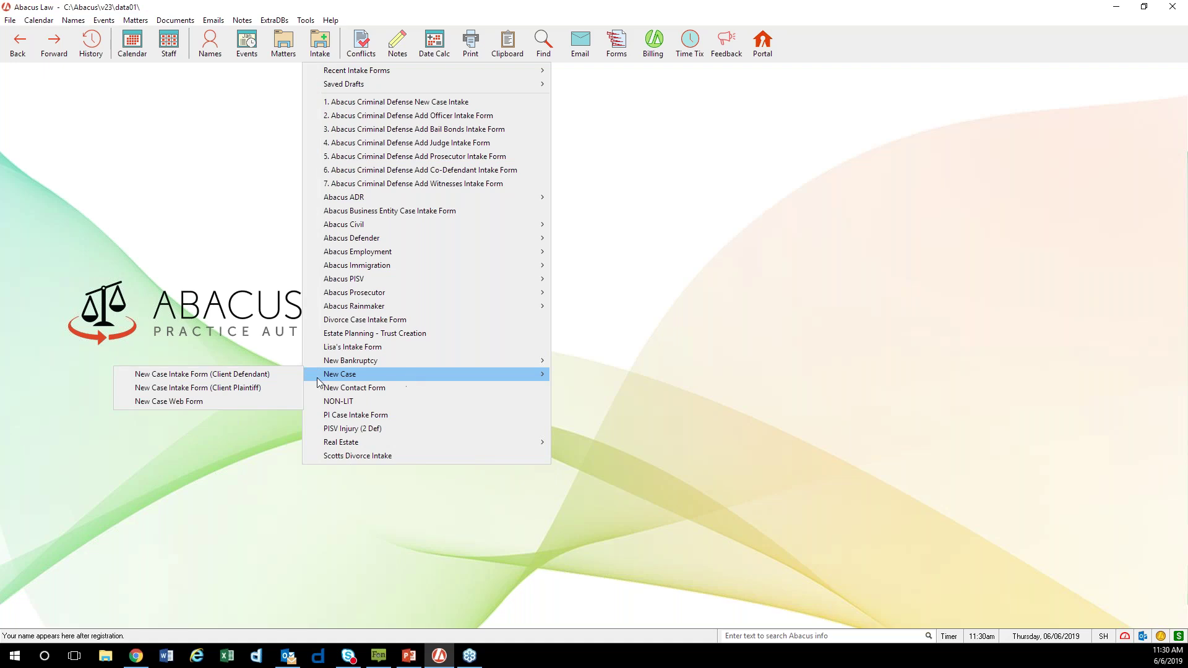
left_click(280, 387)
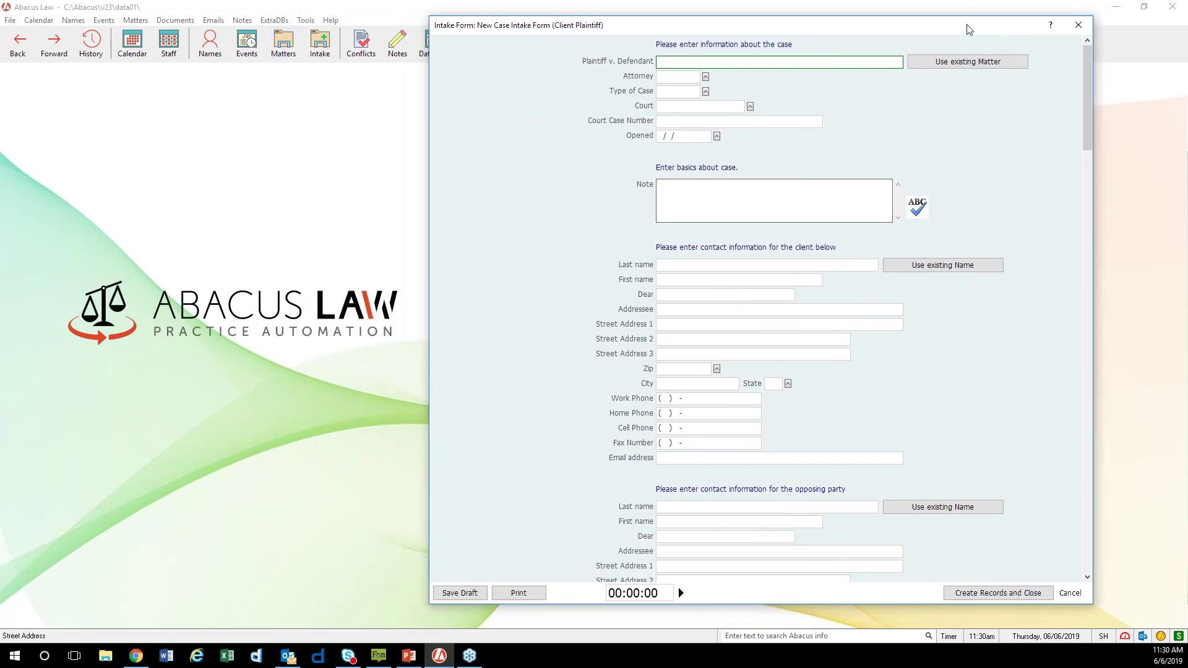
left_click(1077, 24)
Open the Abacus PISV Vehicle Accident Intake Form (5 Defs), examine its accident, insurance and defendant fields, and close it without saving
left_click(332, 55)
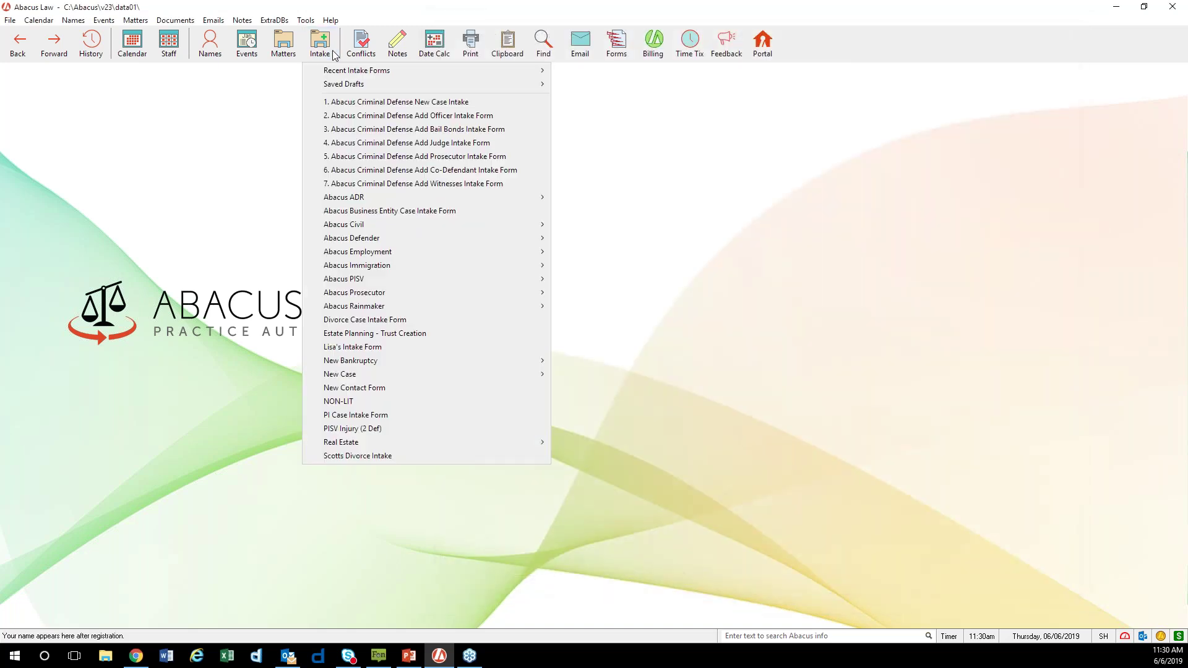
mouse_move(394, 357)
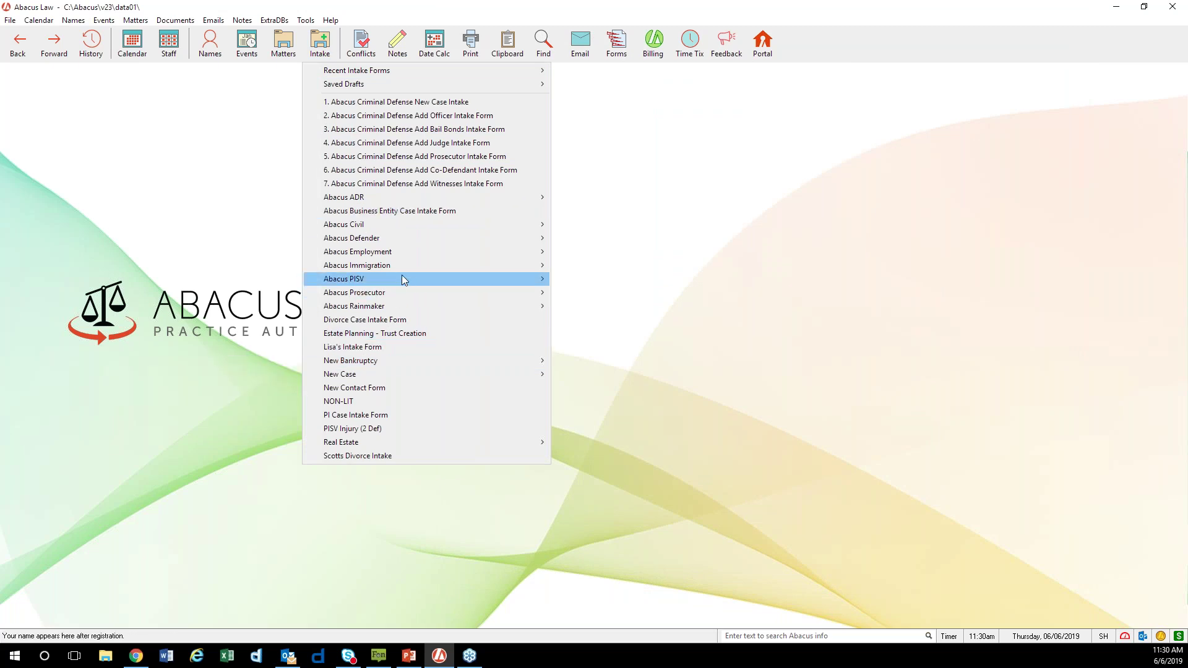
mouse_move(403, 279)
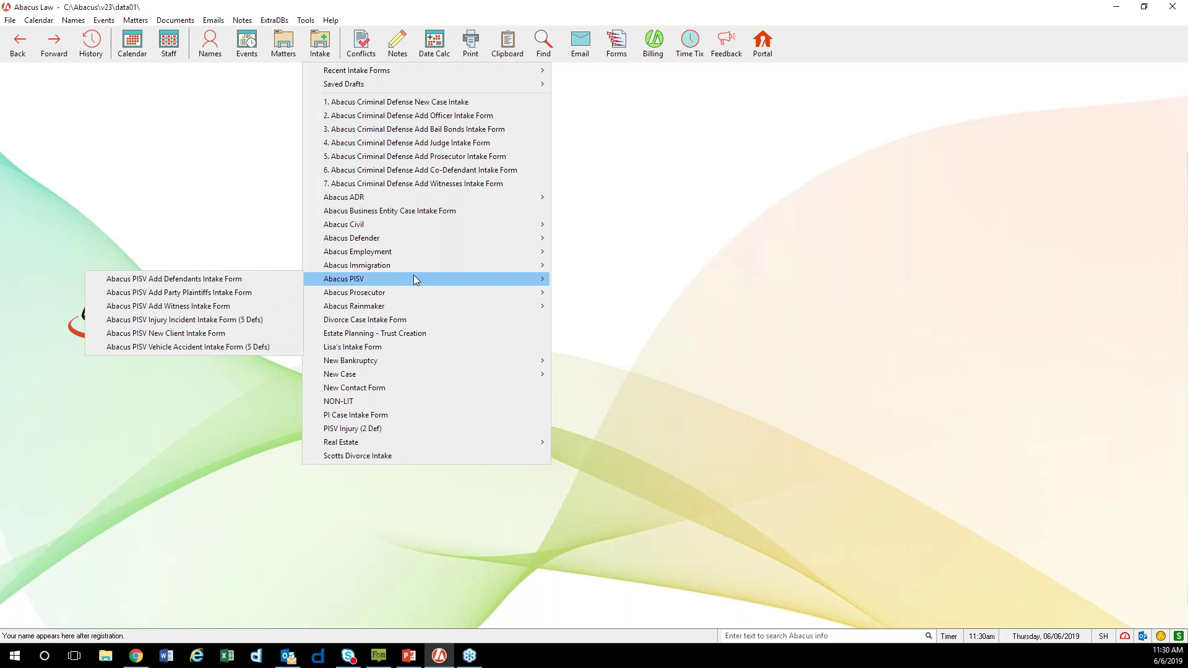
left_click(265, 345)
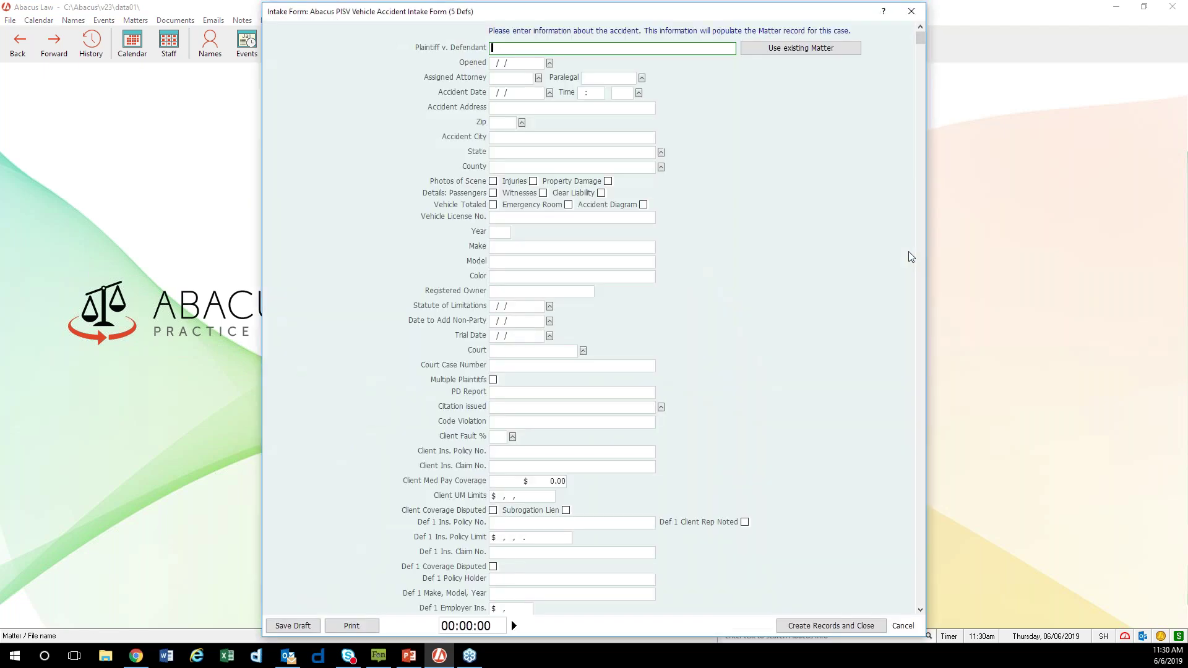
scroll(769, 380, "down", 3)
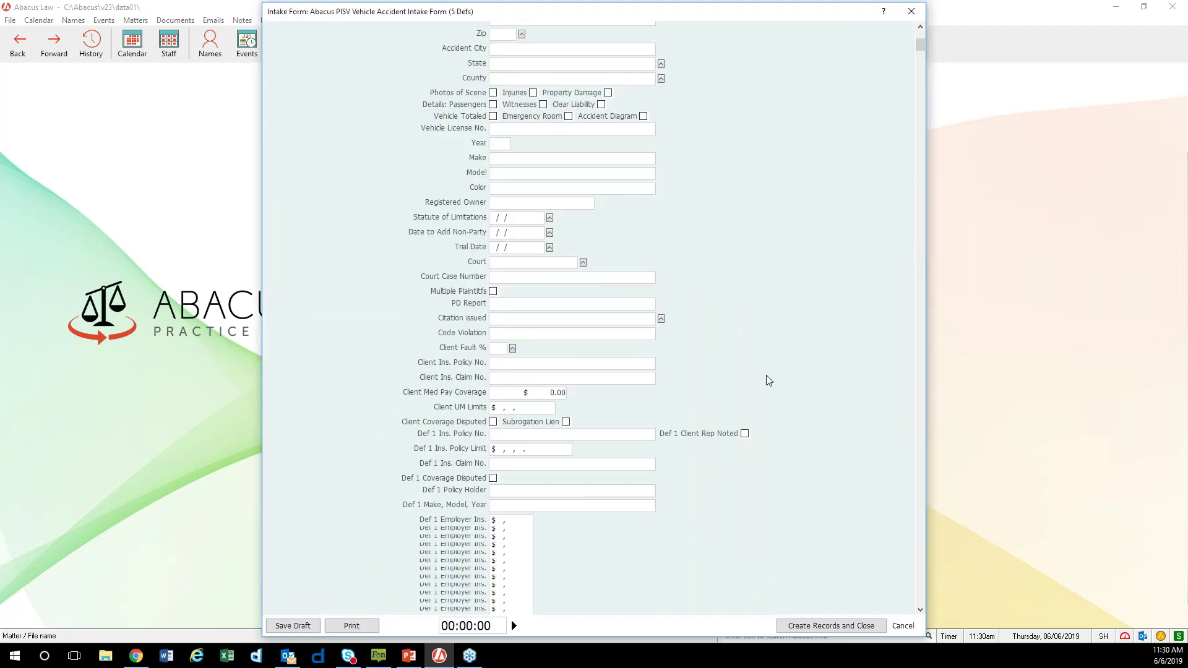
scroll(769, 381, "down", 10)
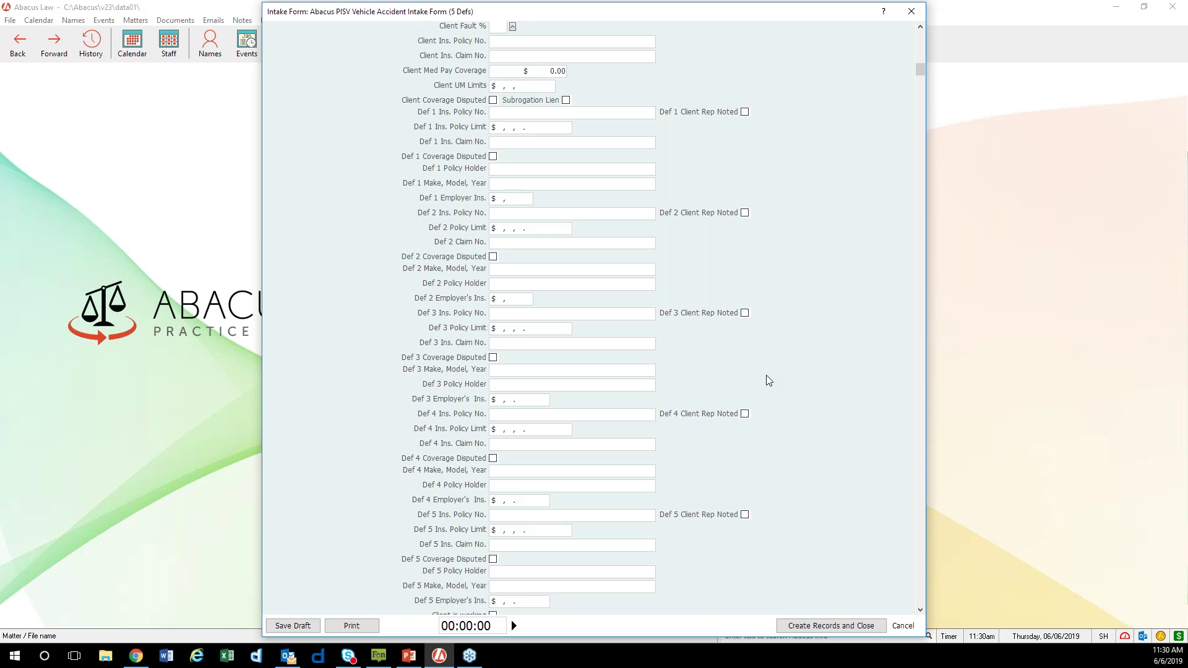
key("Escape")
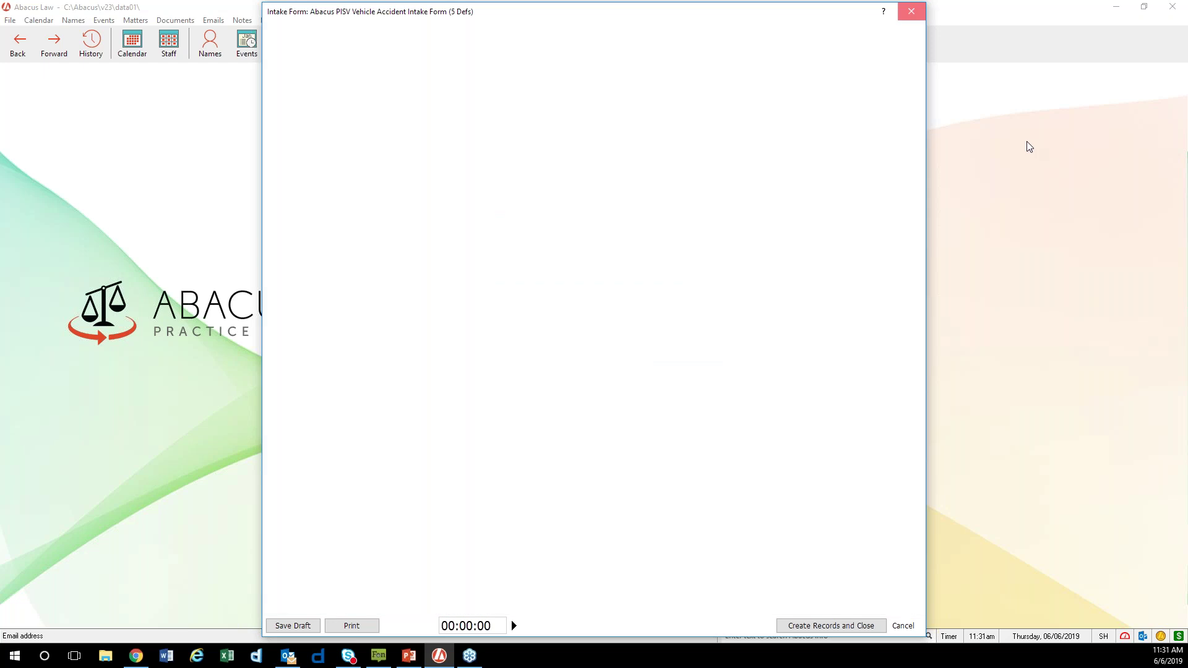
Open the PI-VEH matter opened 10/08/2018 and examine its litigation and accident information
left_click(283, 43)
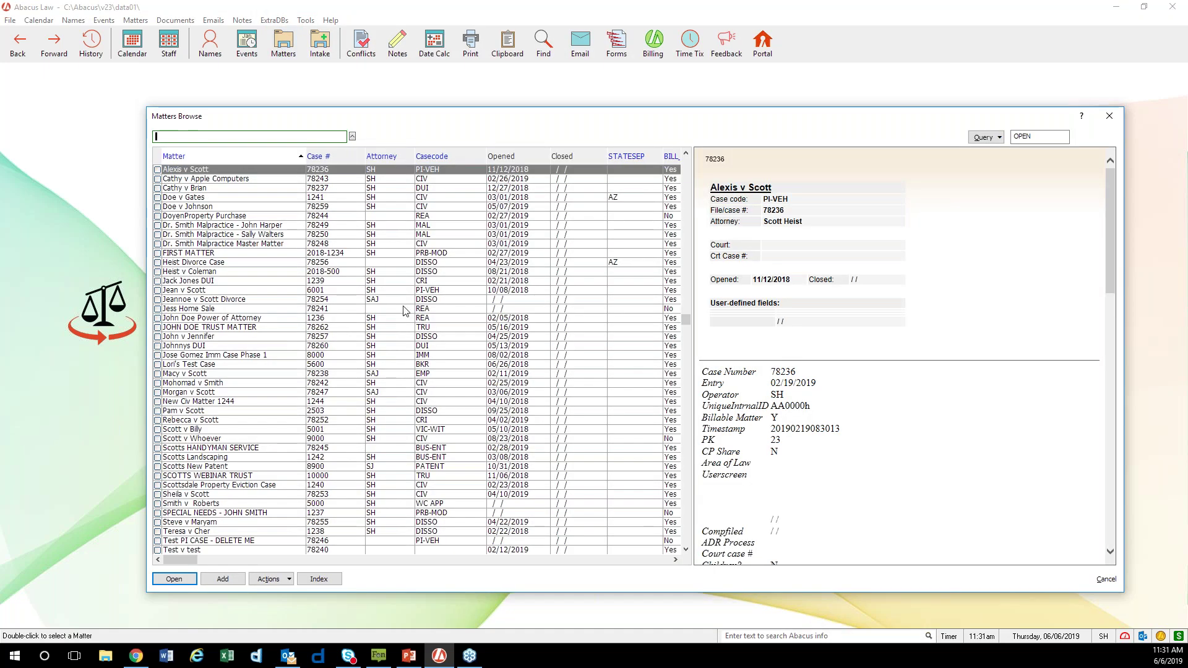
left_click(287, 290)
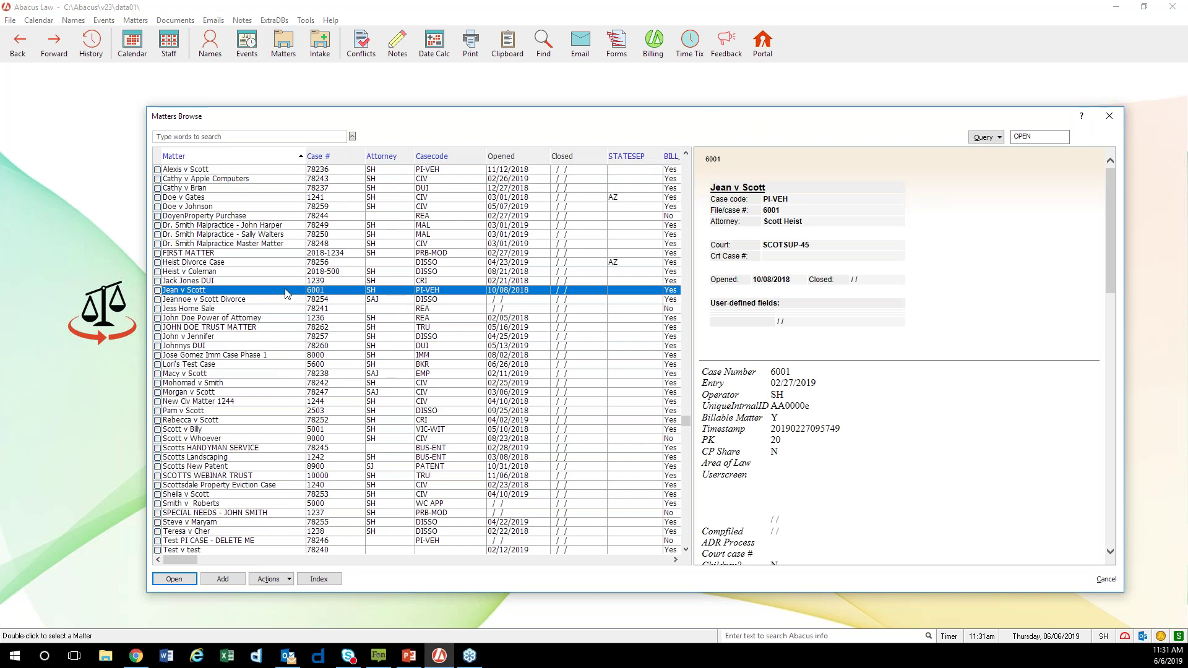
double_click(286, 290)
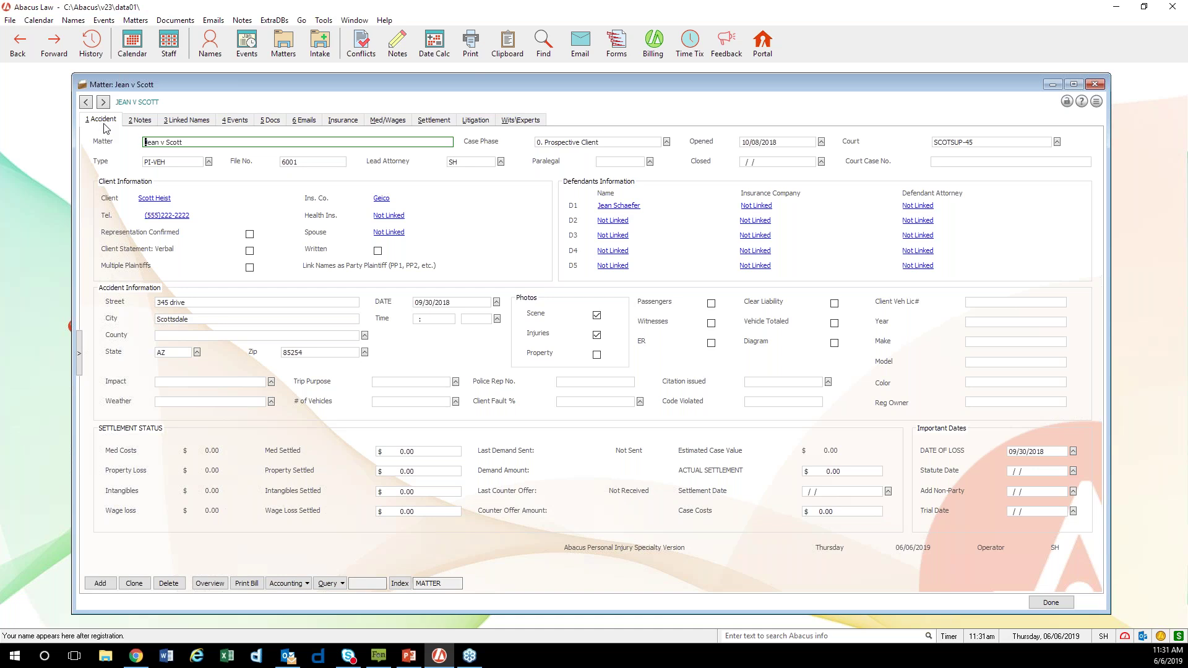
left_click(476, 120)
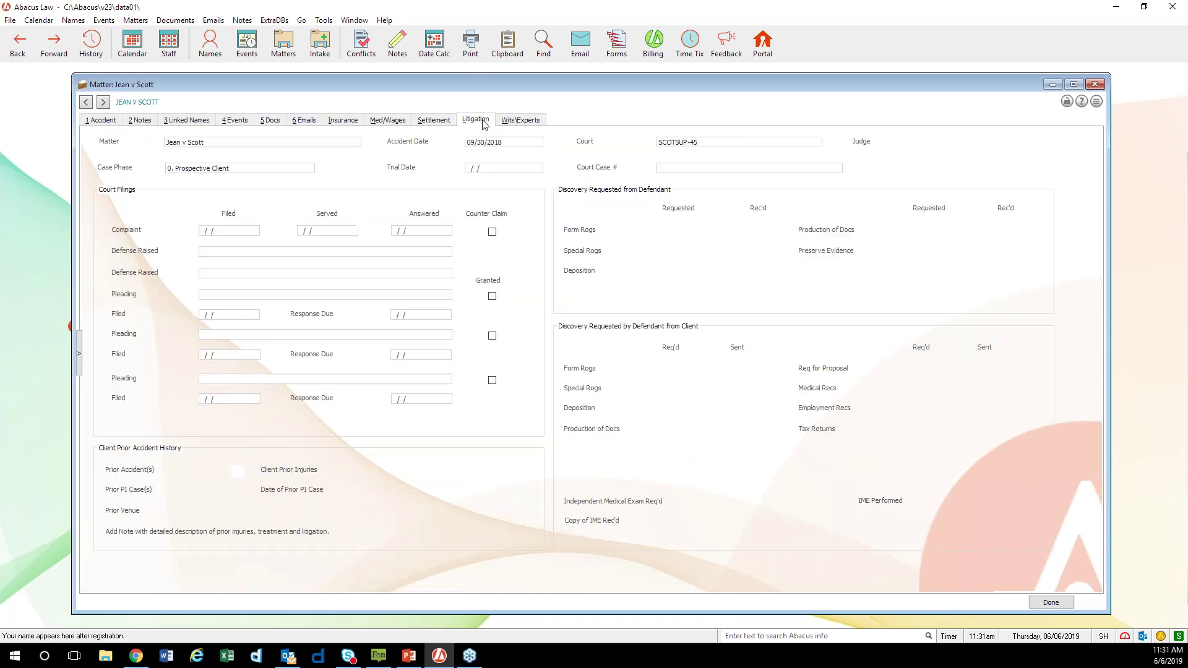
left_click(113, 121)
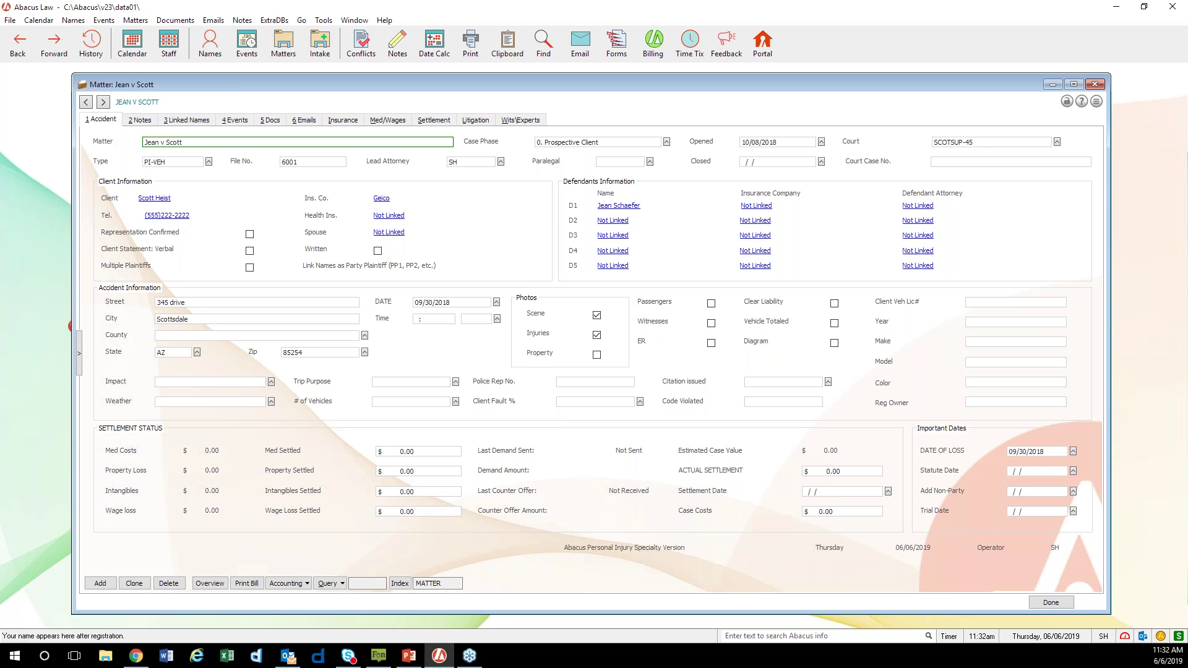
Compare the matter's linked client and defendant names with the client and defendant links in its accident information
left_click(189, 122)
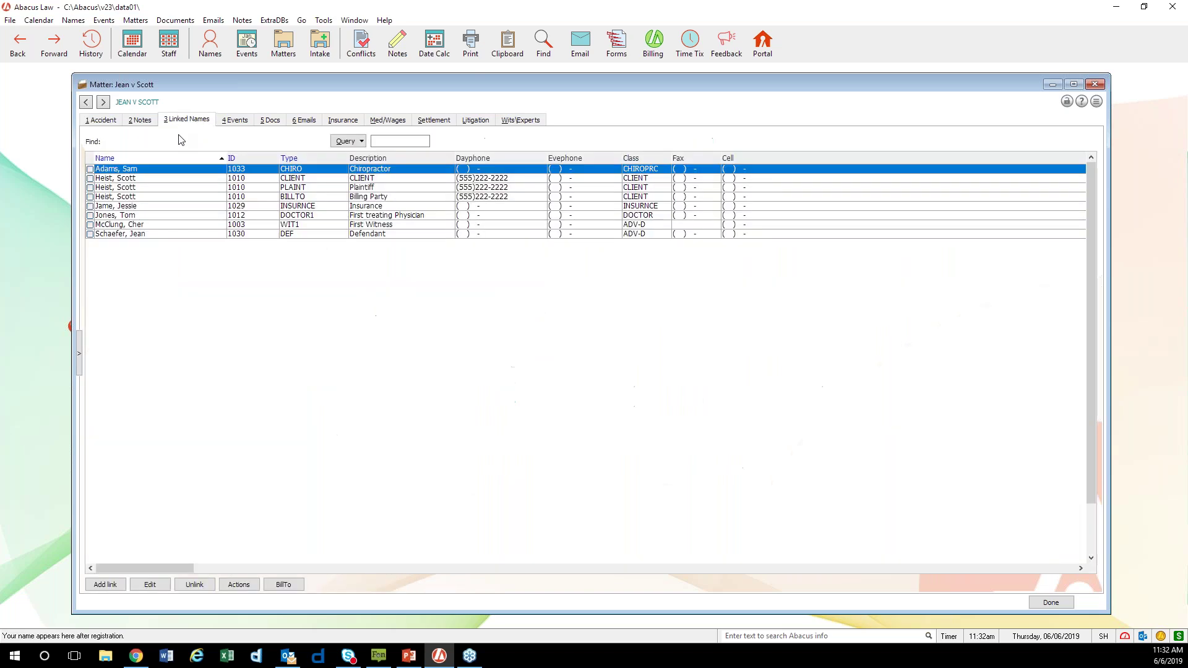
left_click(131, 178)
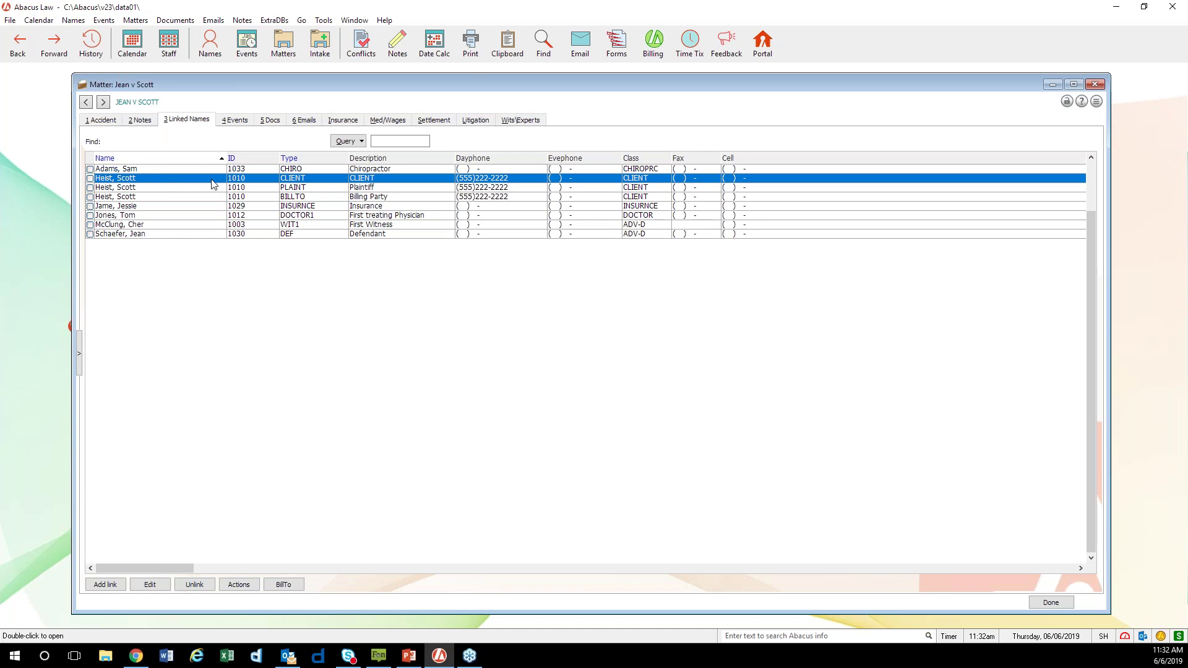
left_click(115, 122)
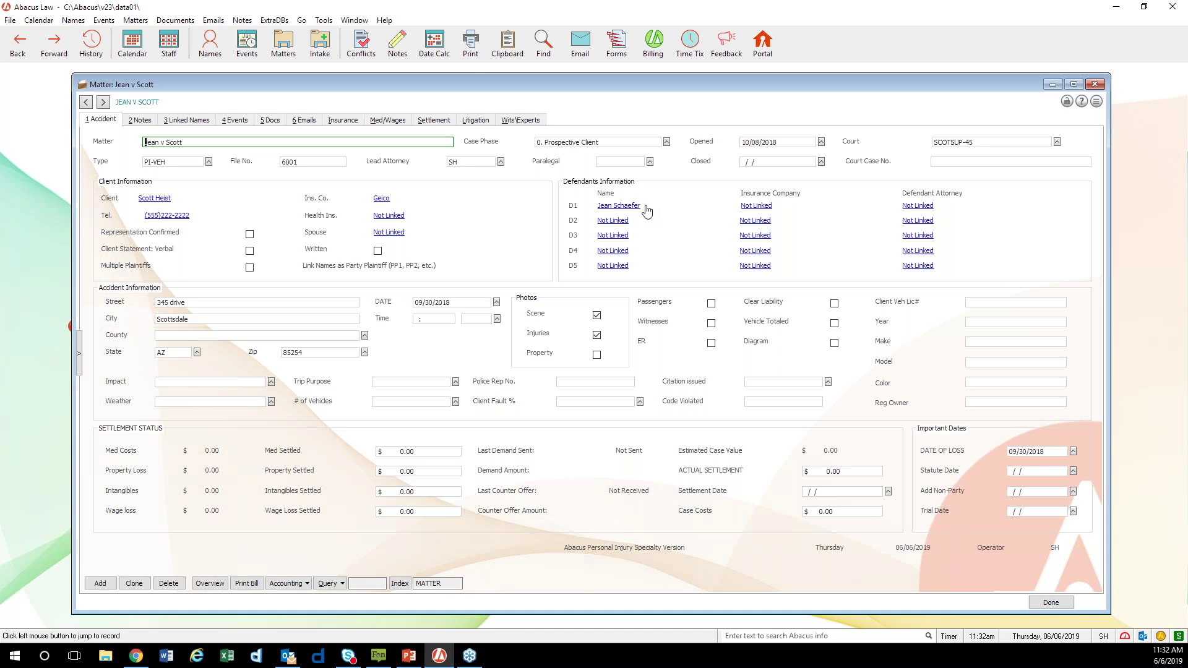
left_click(204, 125)
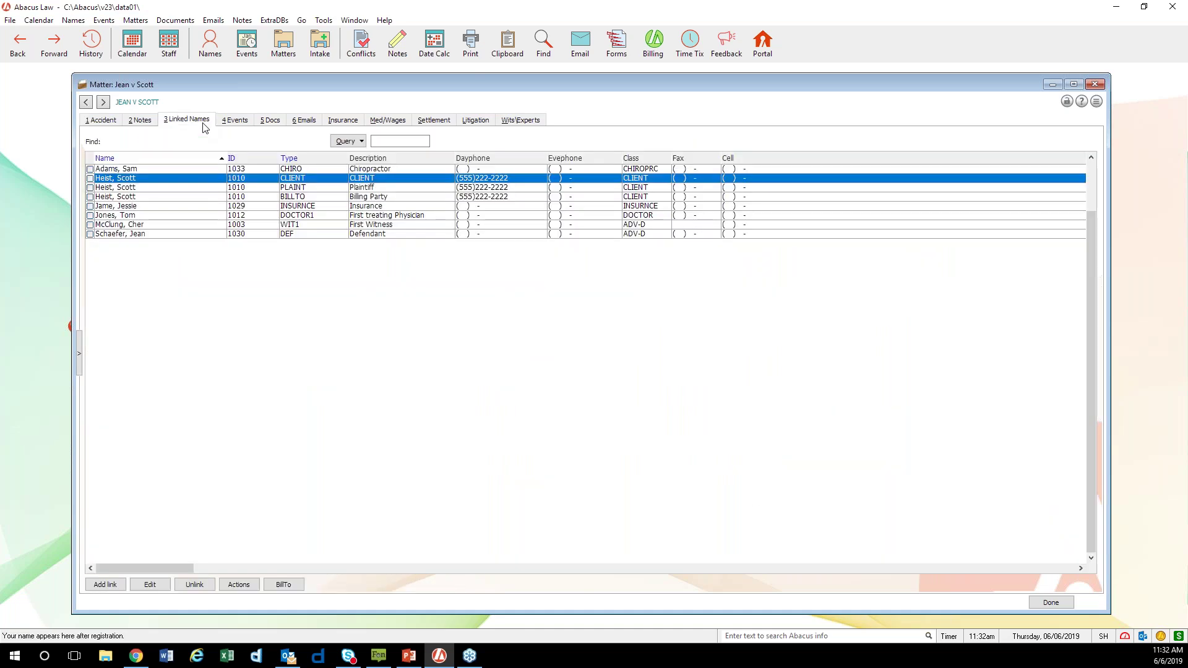
left_click(197, 235)
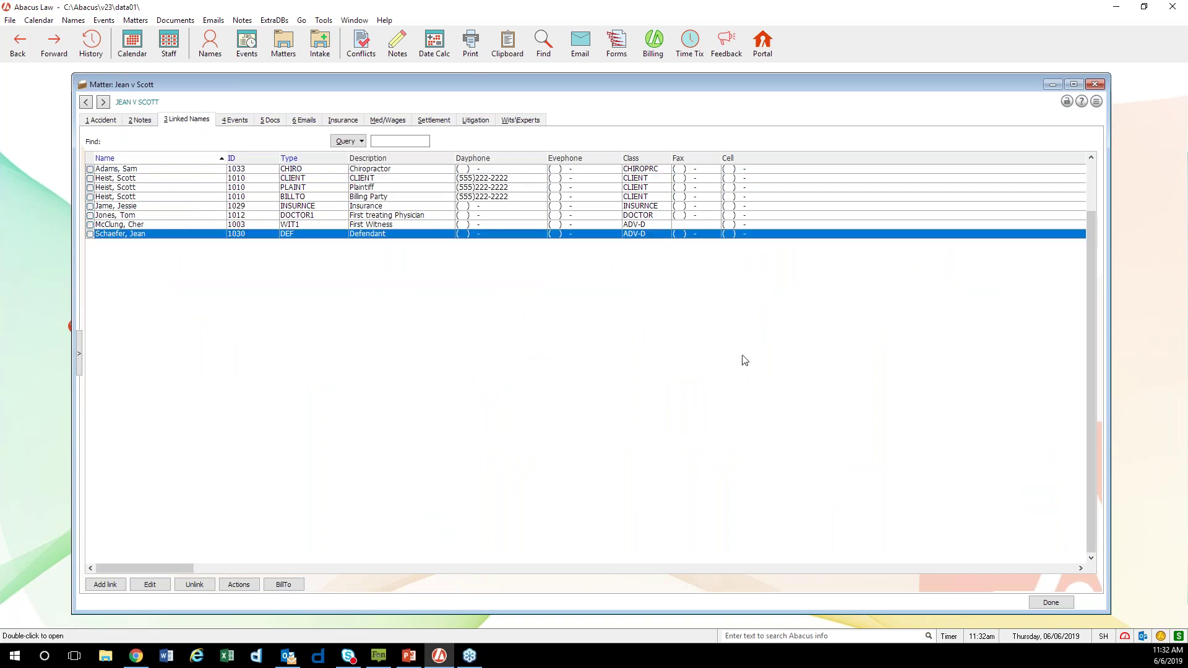
Check the judge link in the litigation information against the linked names, return to the accident information, and close the matter
left_click(487, 121)
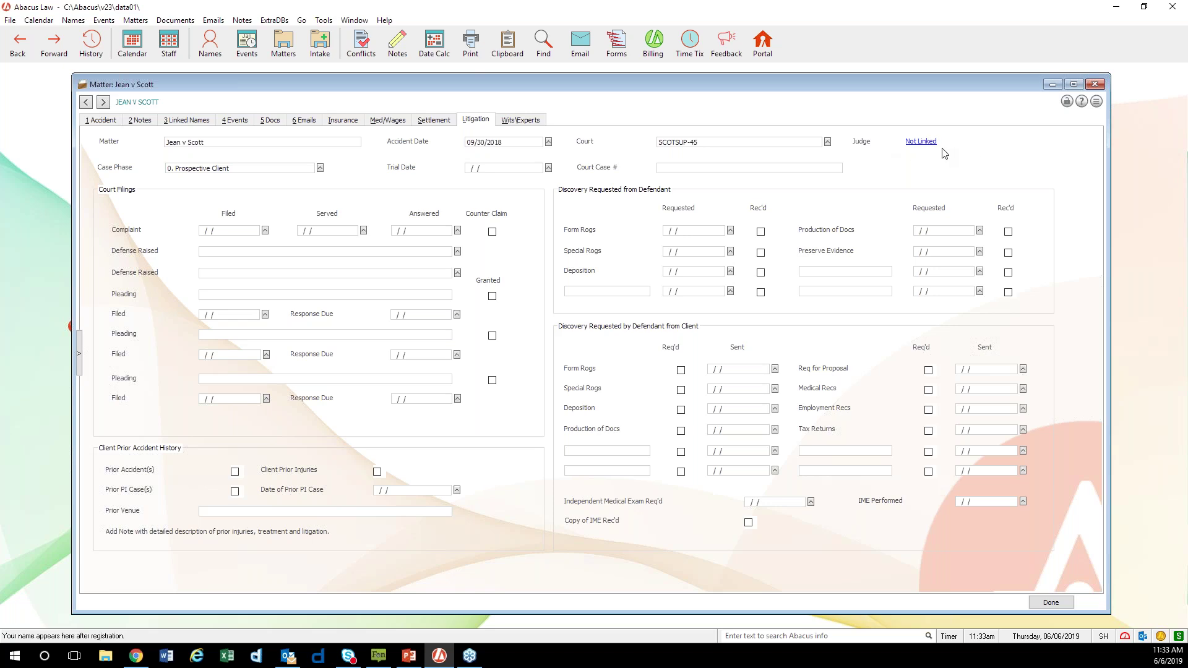
left_click(199, 119)
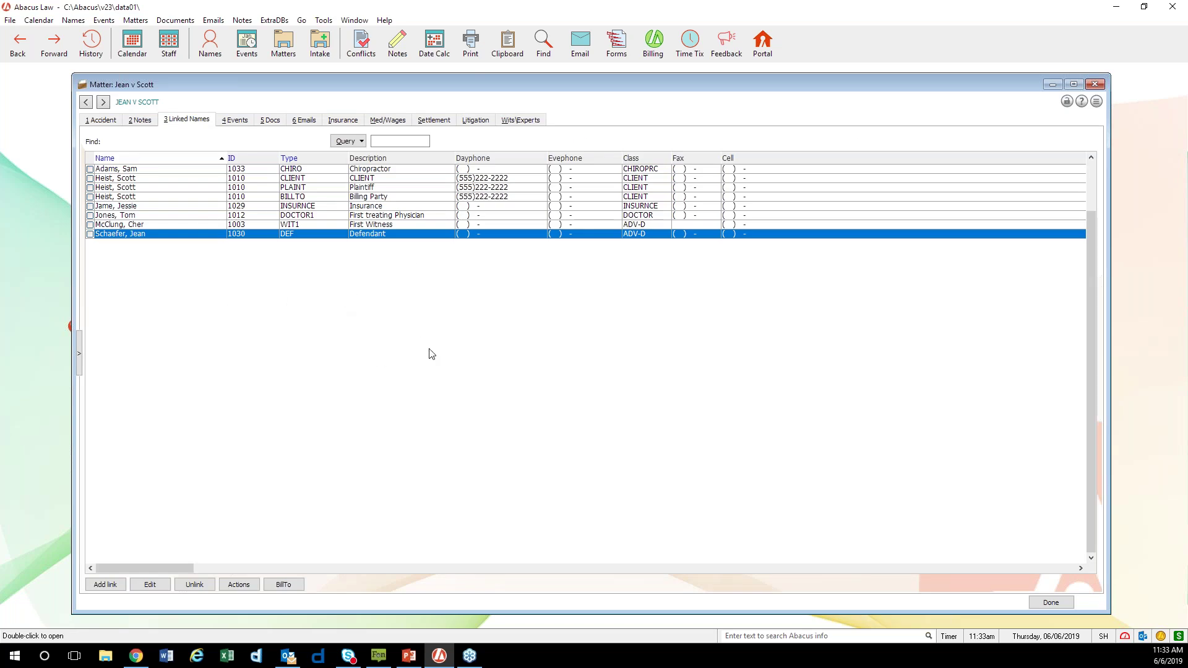
left_click(111, 120)
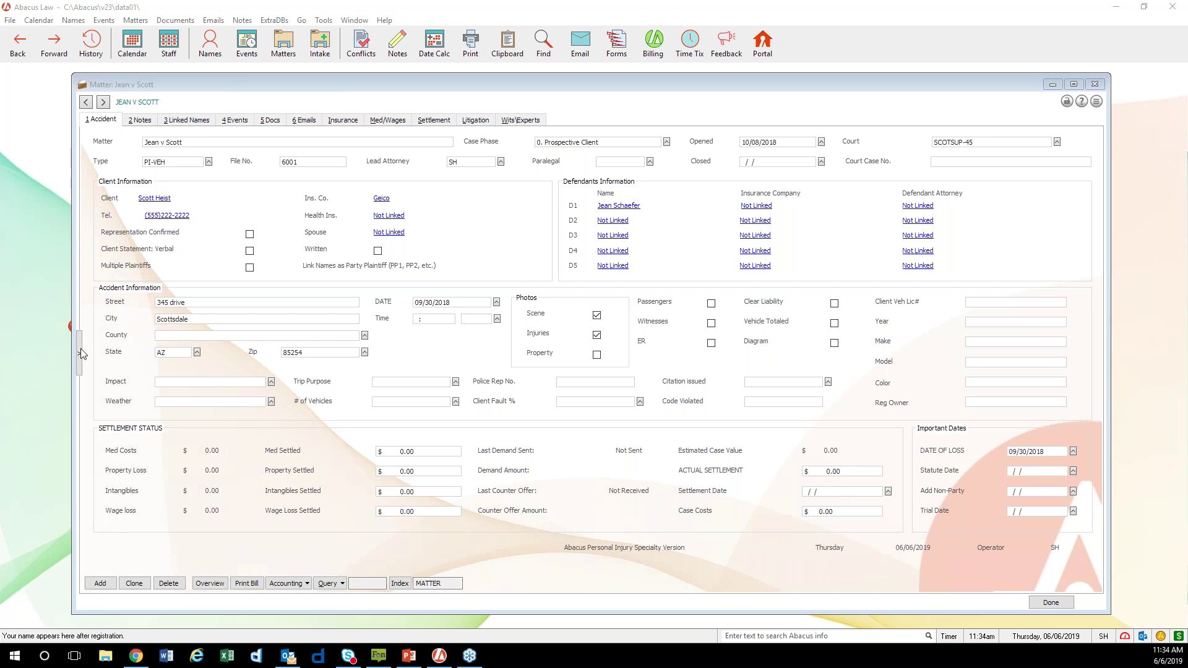
left_click(1093, 84)
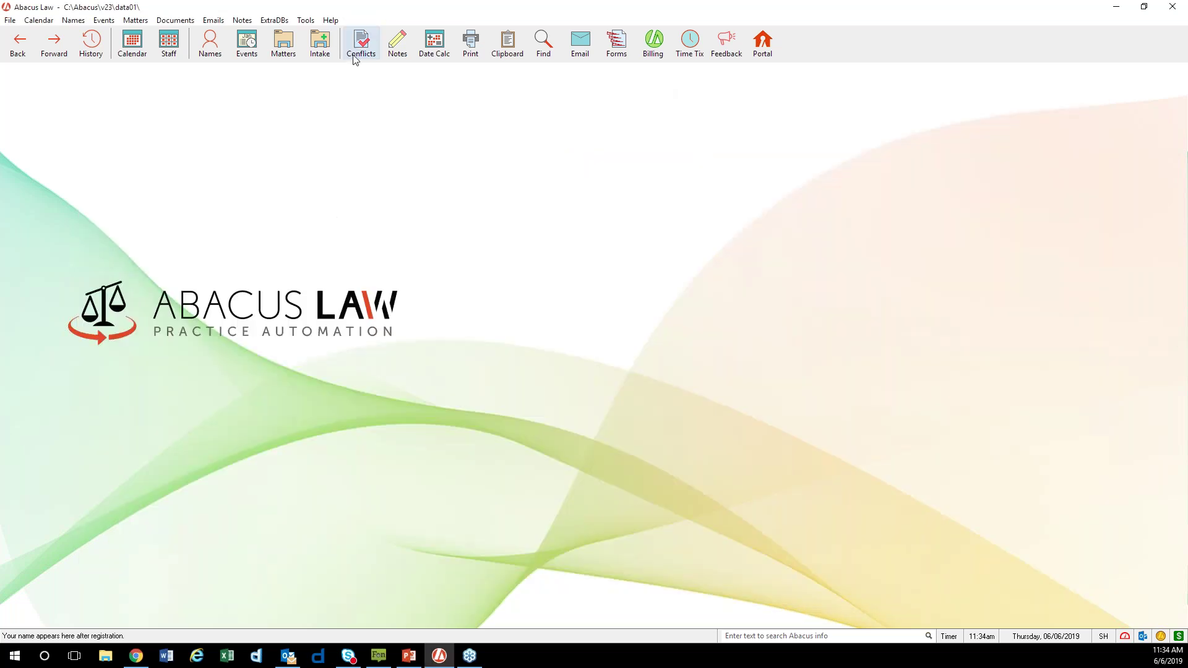
Reopen the blank New Case Intake Form (Client Plaintiff), examine its case and client contact fields, and close it without saving
left_click(322, 46)
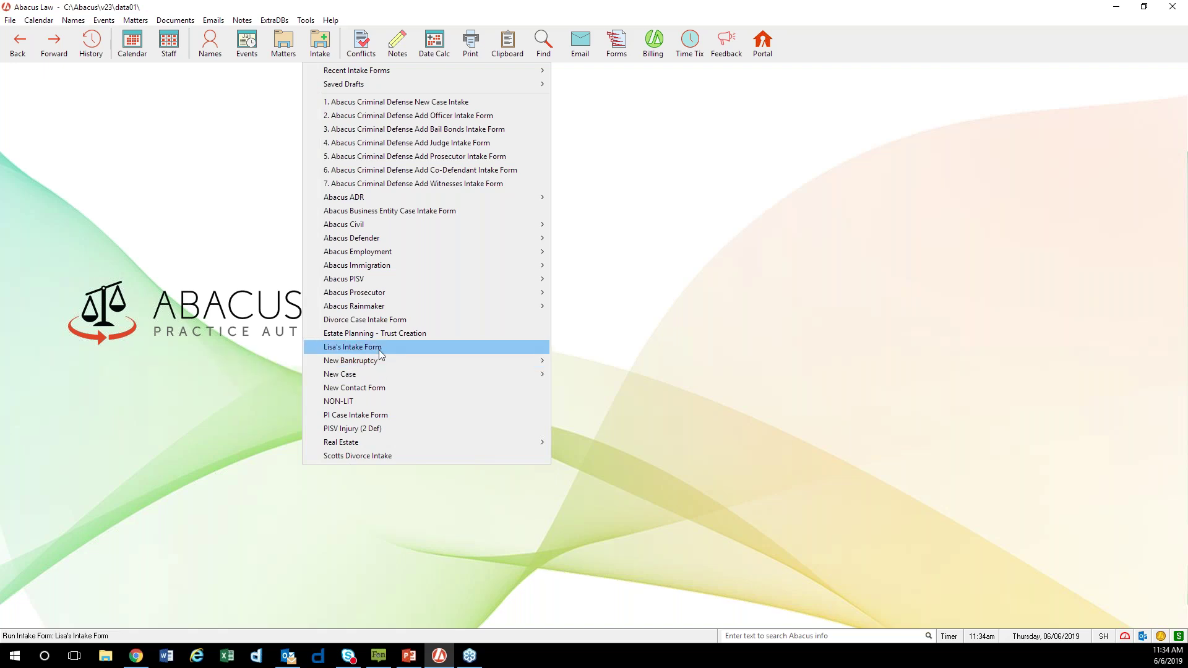
mouse_move(381, 373)
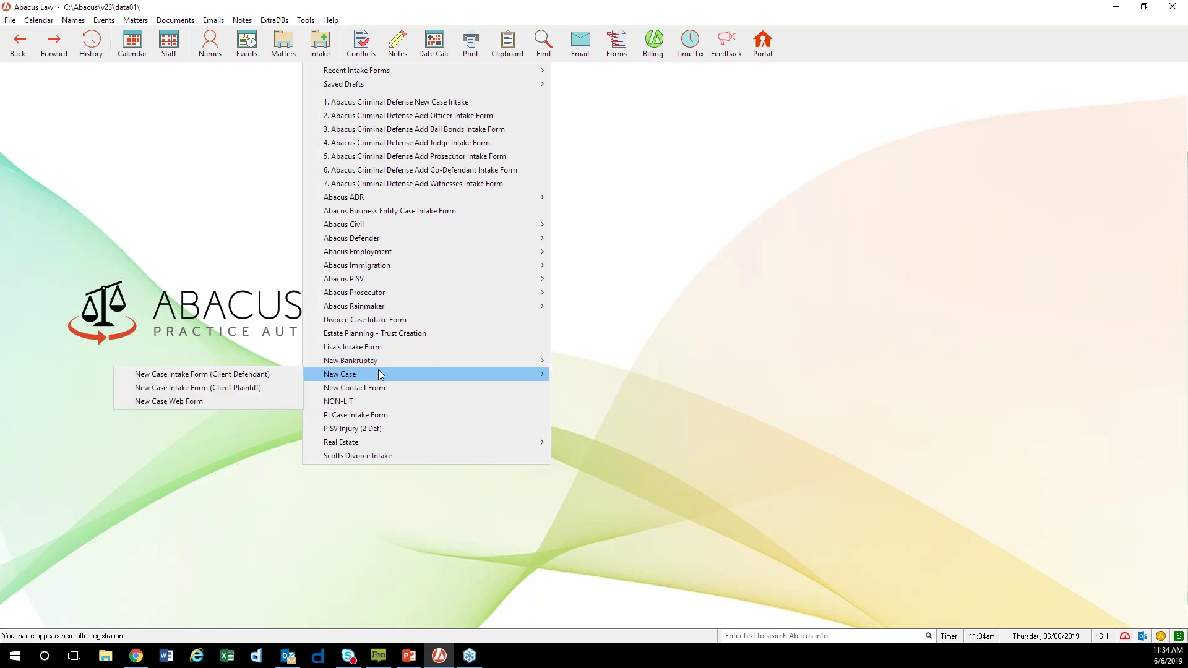
left_click(254, 387)
left_click(512, 266)
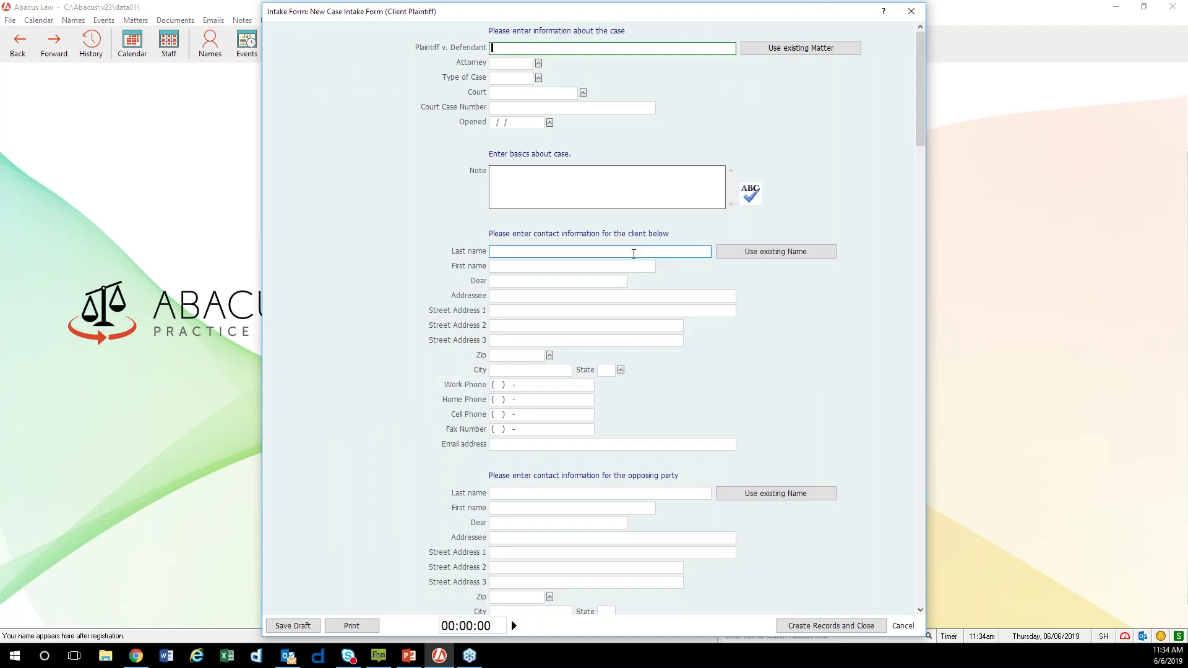
left_click(522, 357)
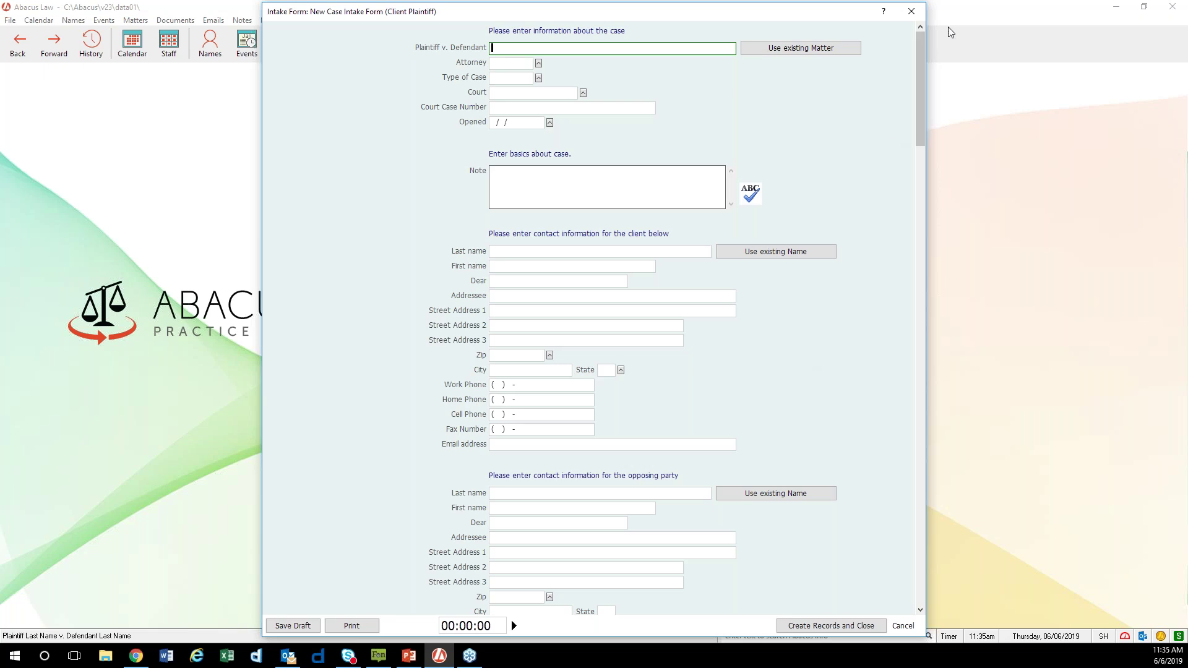
left_click(911, 12)
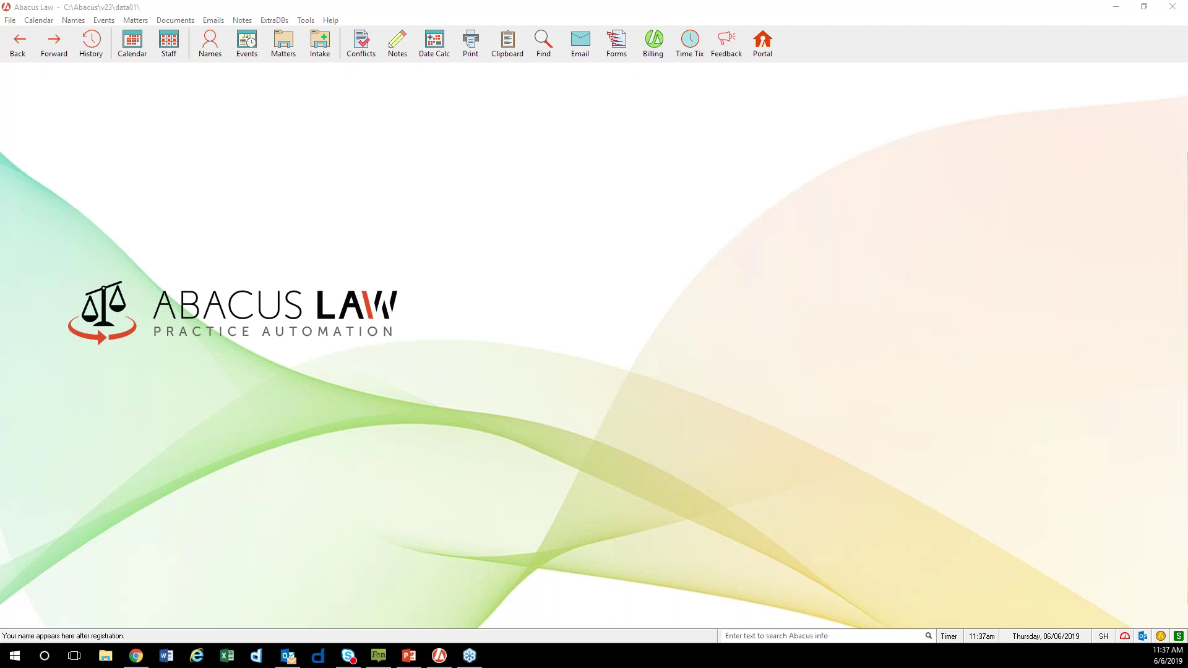
left_click(333, 55)
mouse_move(407, 379)
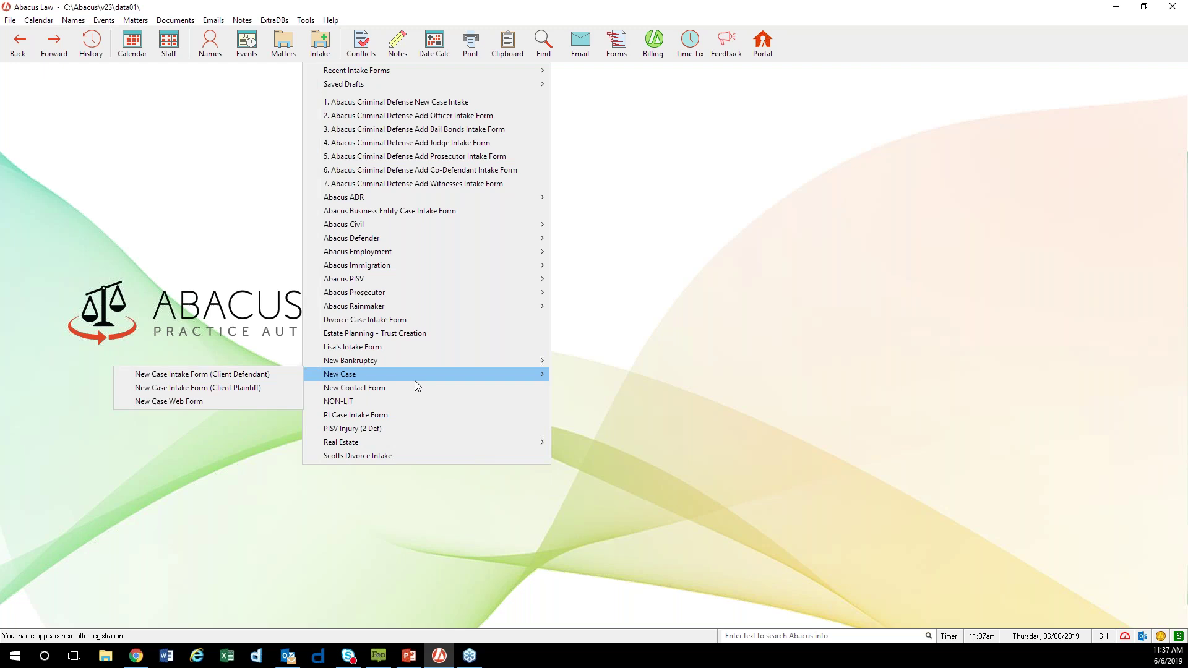
left_click(640, 383)
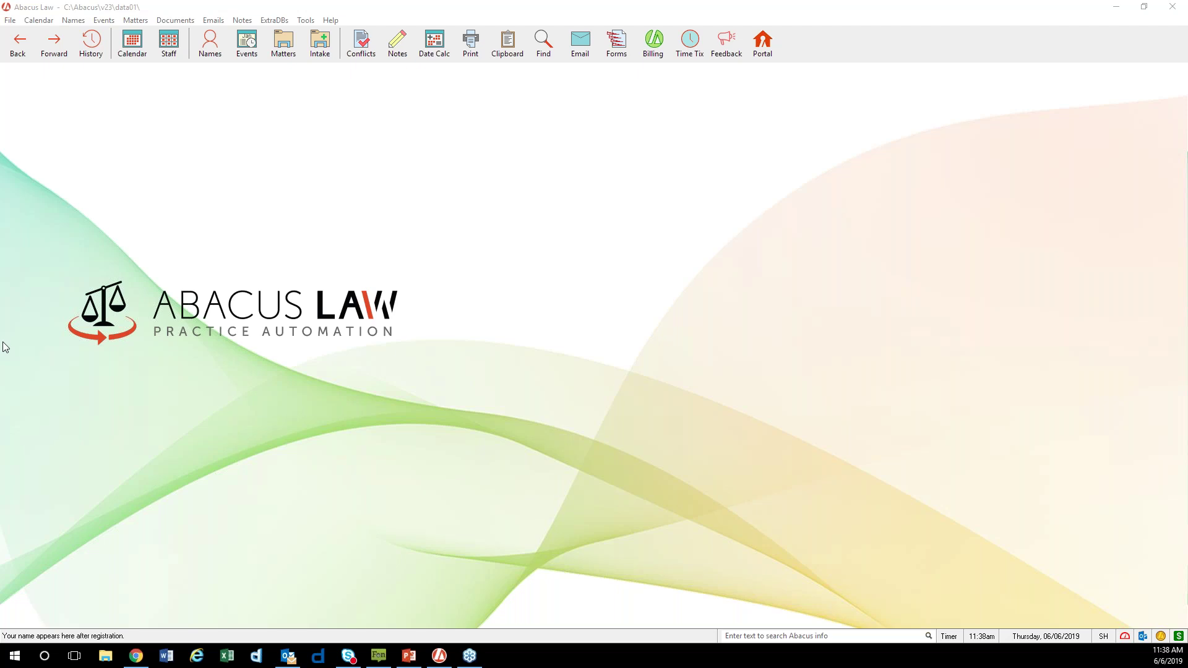
left_click(604, 257)
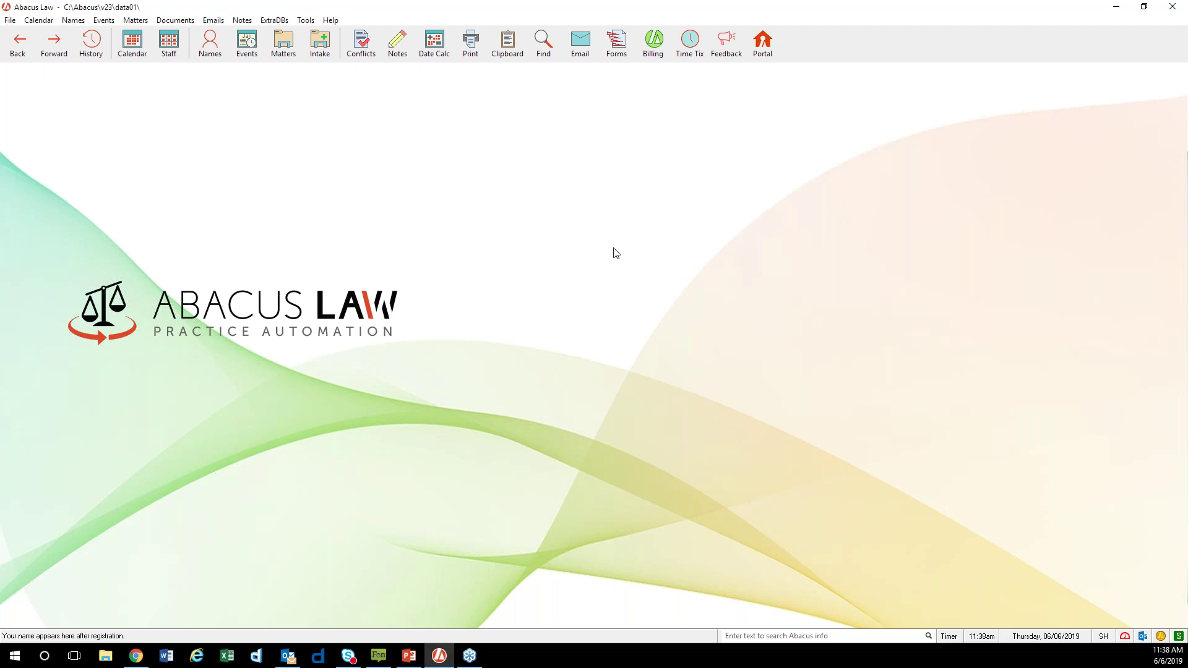
Open a blank New Case Intake Form (Client Plaintiff), view the names list alongside it, and close the names list
left_click(320, 44)
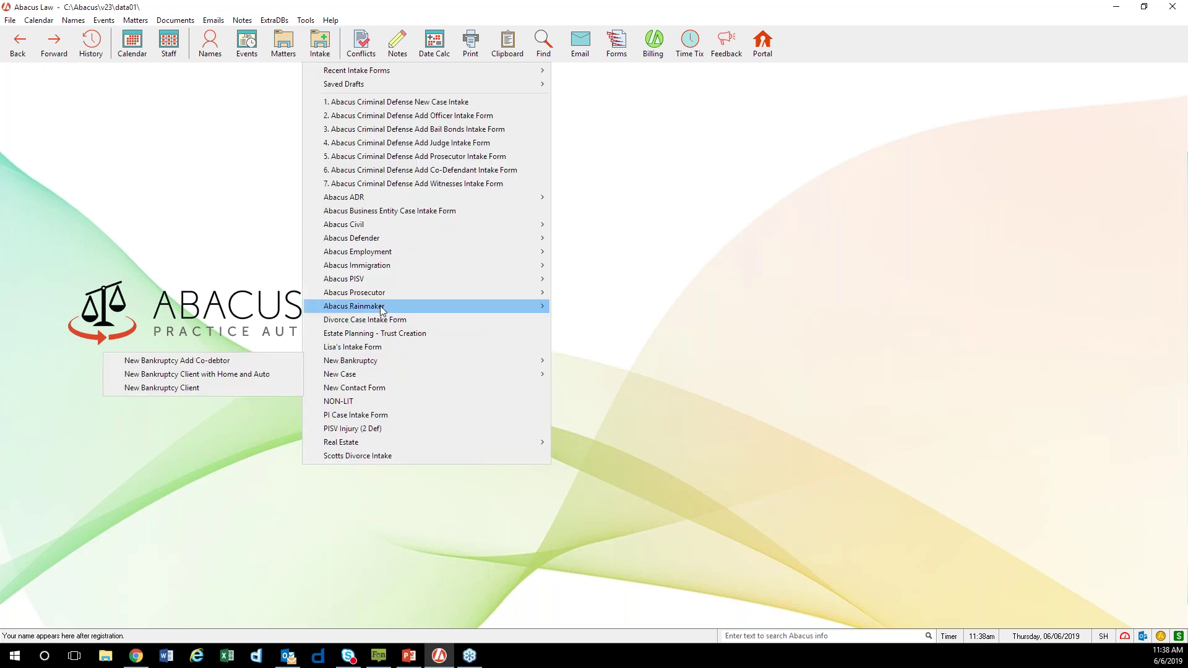
mouse_move(395, 374)
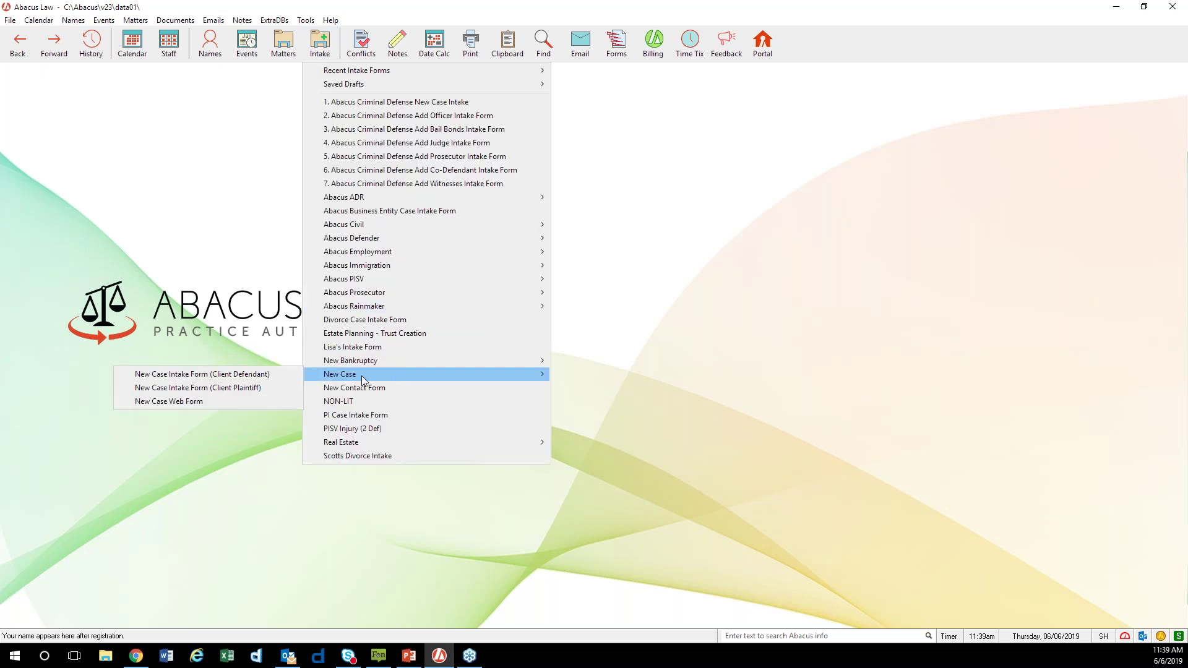
left_click(299, 388)
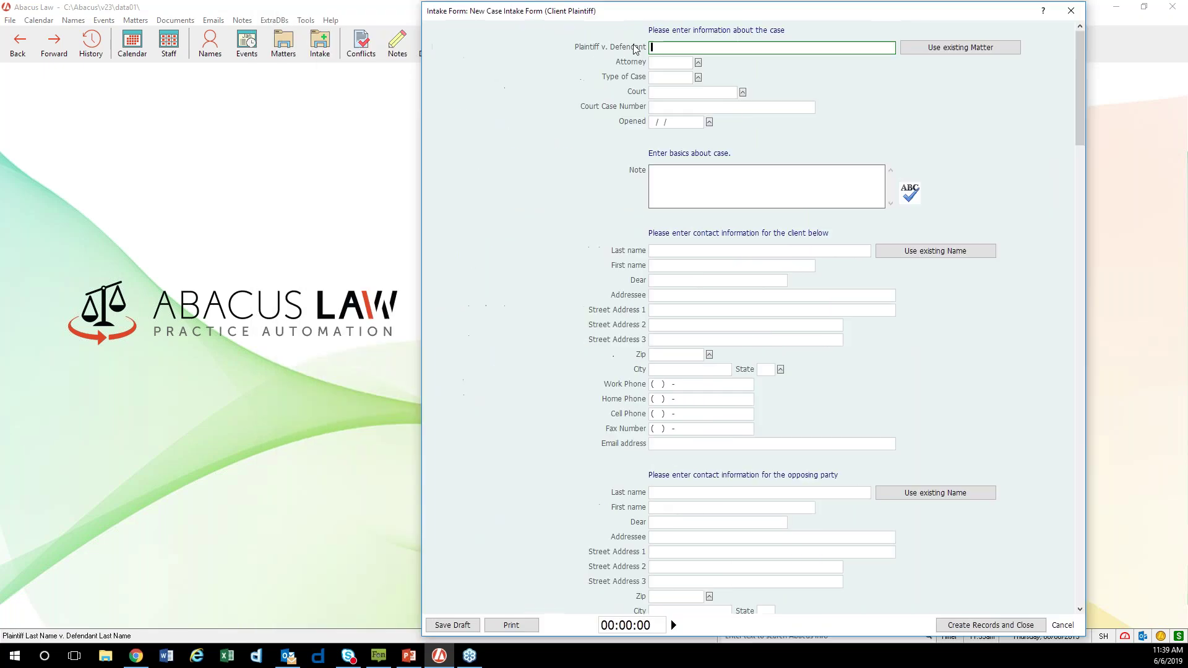
left_click(212, 47)
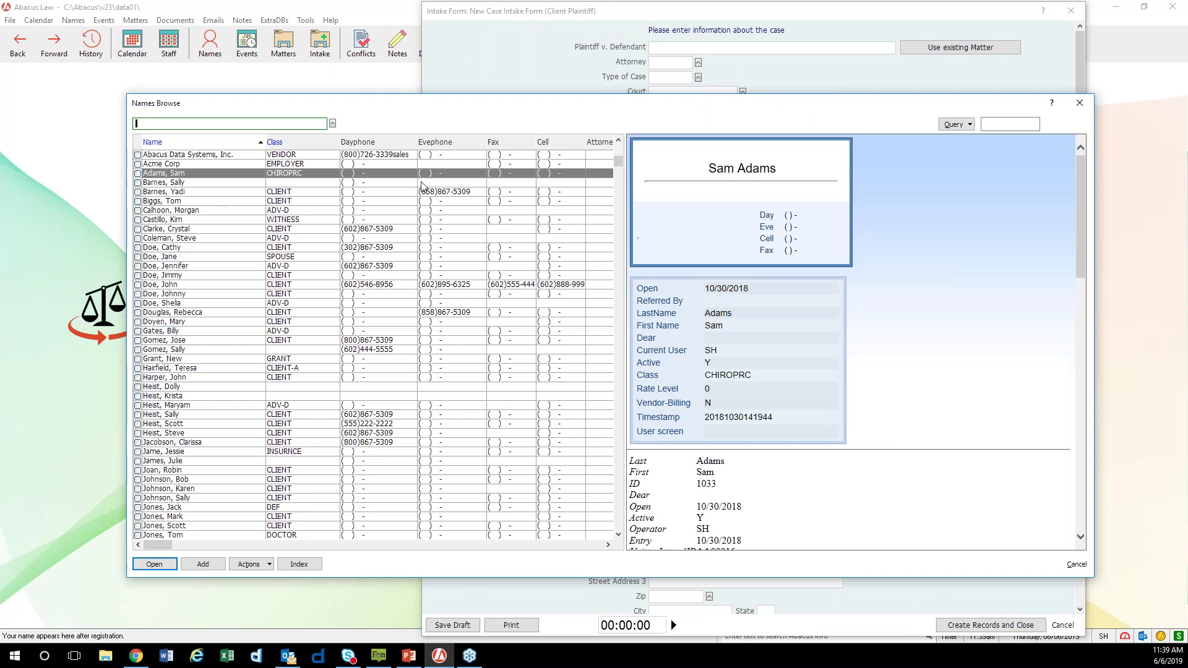
left_click(1080, 102)
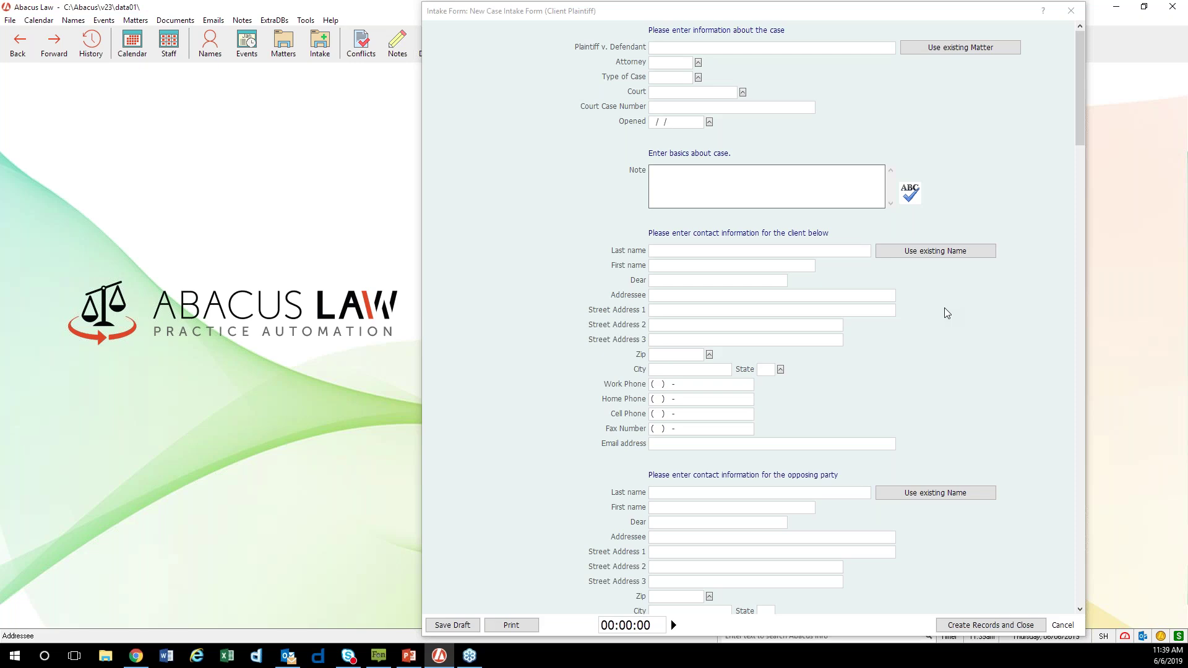
Start and pause the intake form's timer, and close the form without creating records
left_click(646, 626)
left_click(673, 625)
left_click(672, 625)
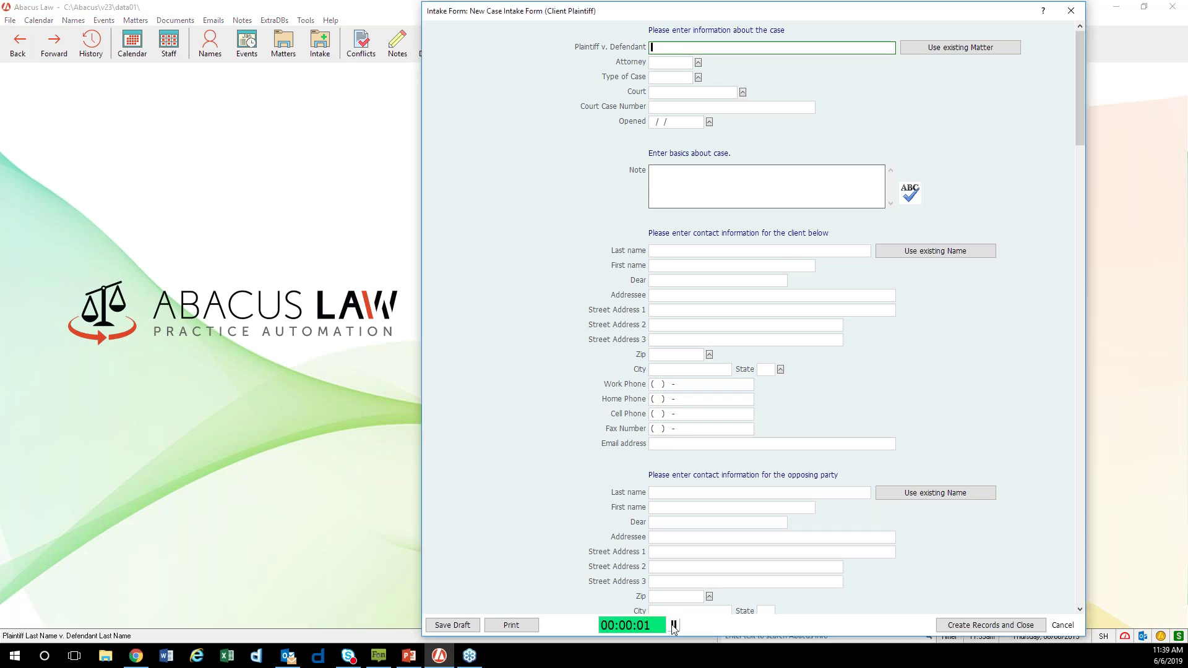
left_click(673, 625)
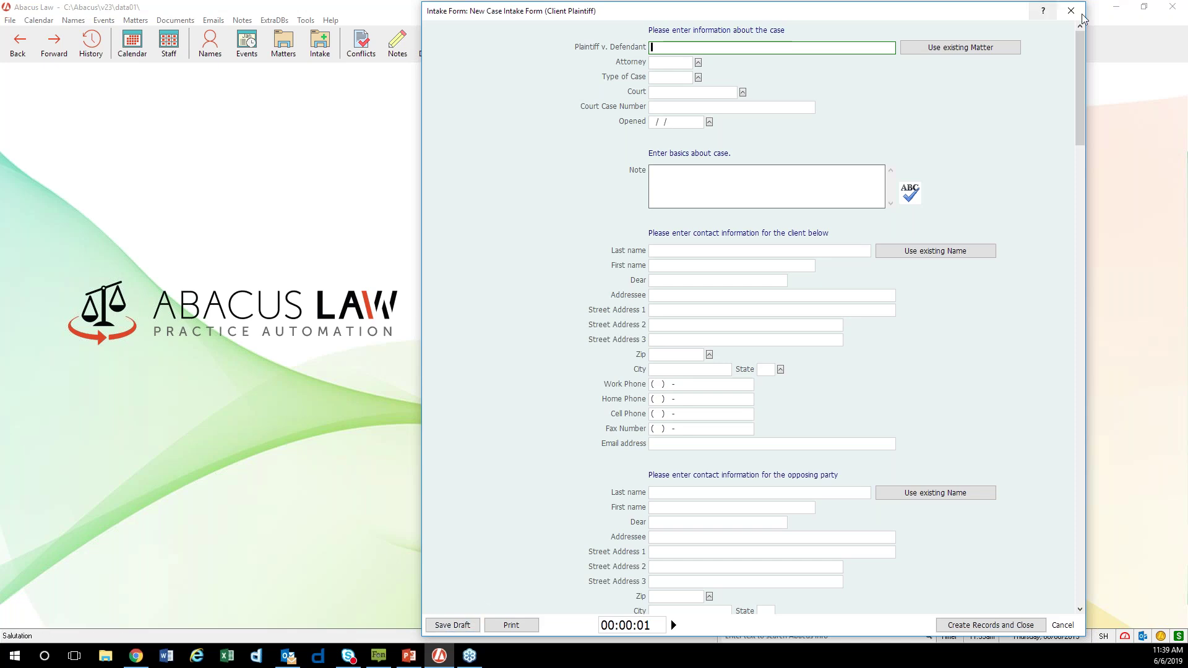
left_click_drag(970, 17, 843, 20)
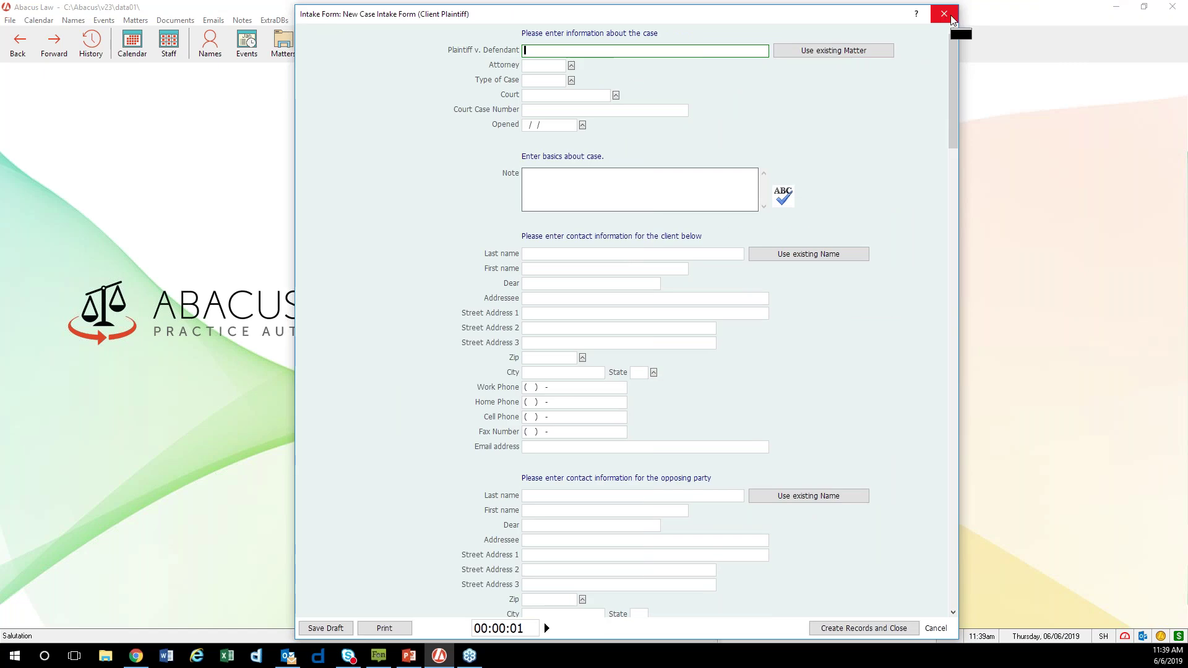
left_click(951, 18)
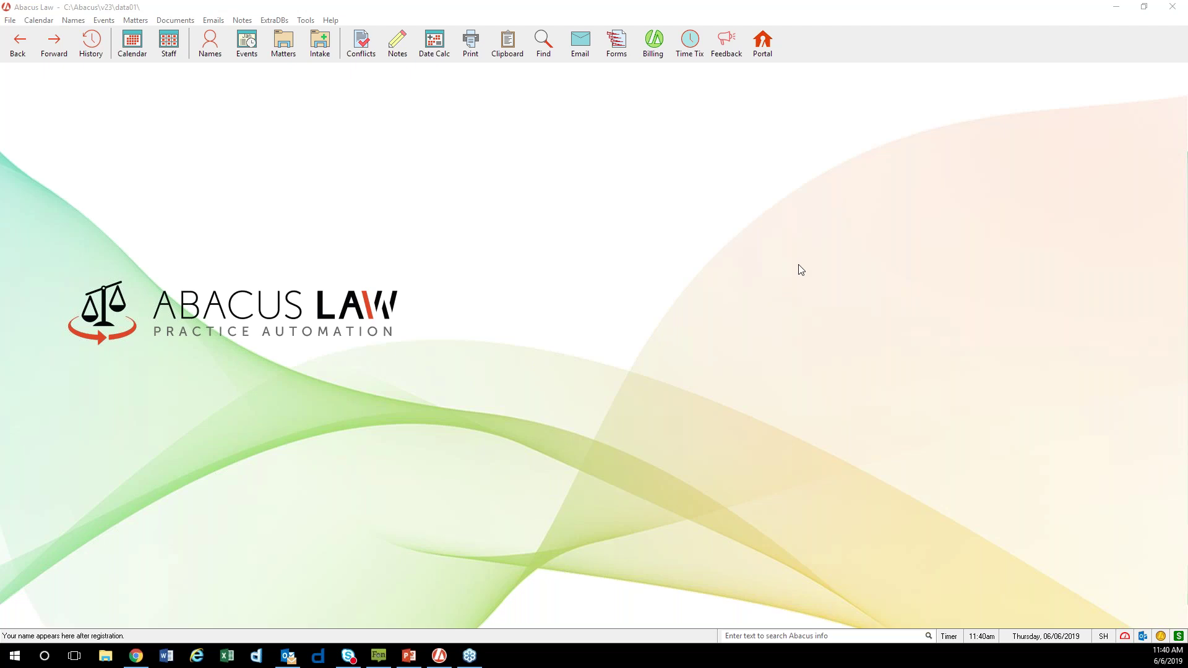
Reopen the New Case Intake Form (Client Plaintiff), review its case, client and opposing party fields, and close it without creating records
left_click(319, 43)
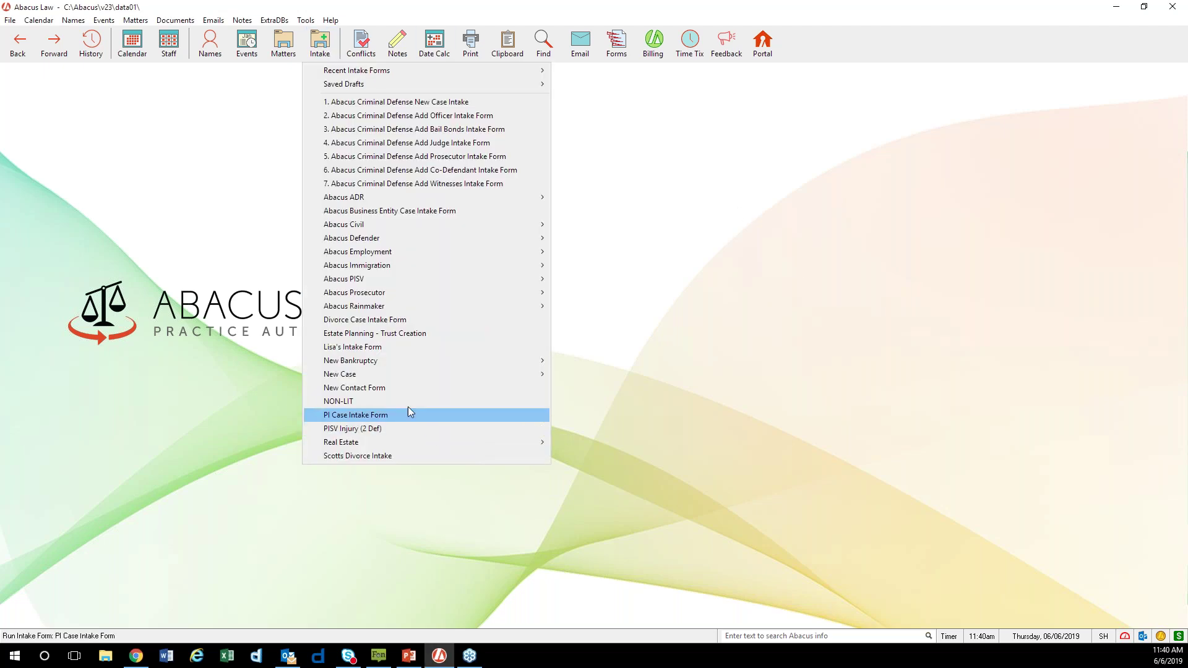
mouse_move(407, 377)
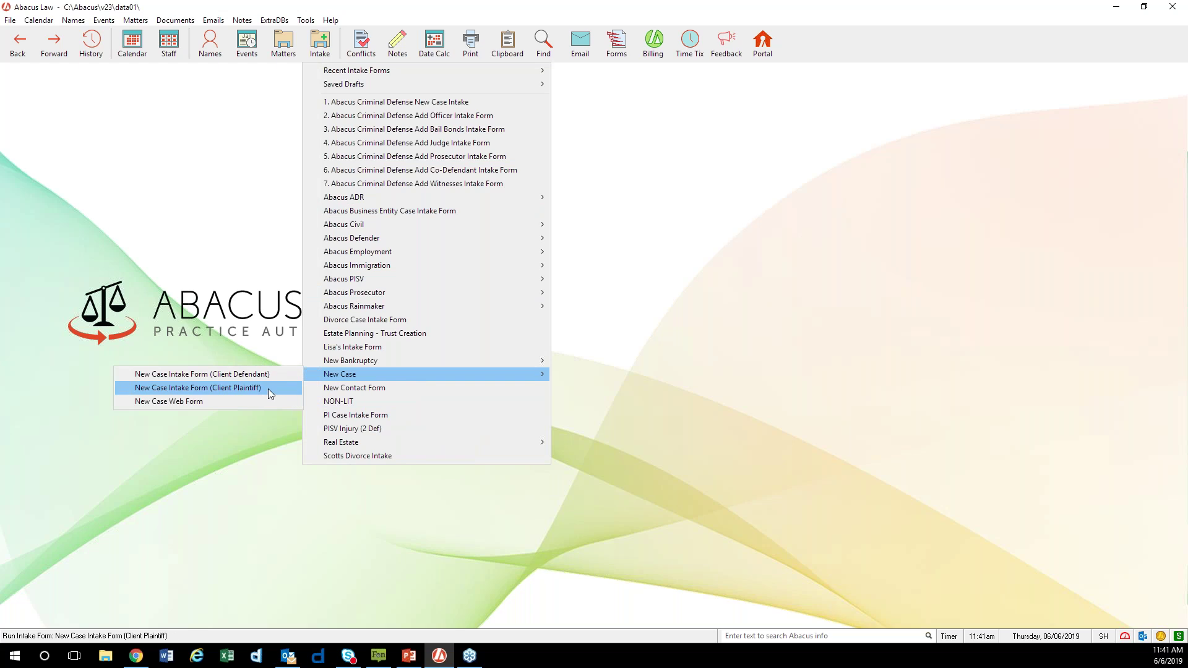
left_click(269, 388)
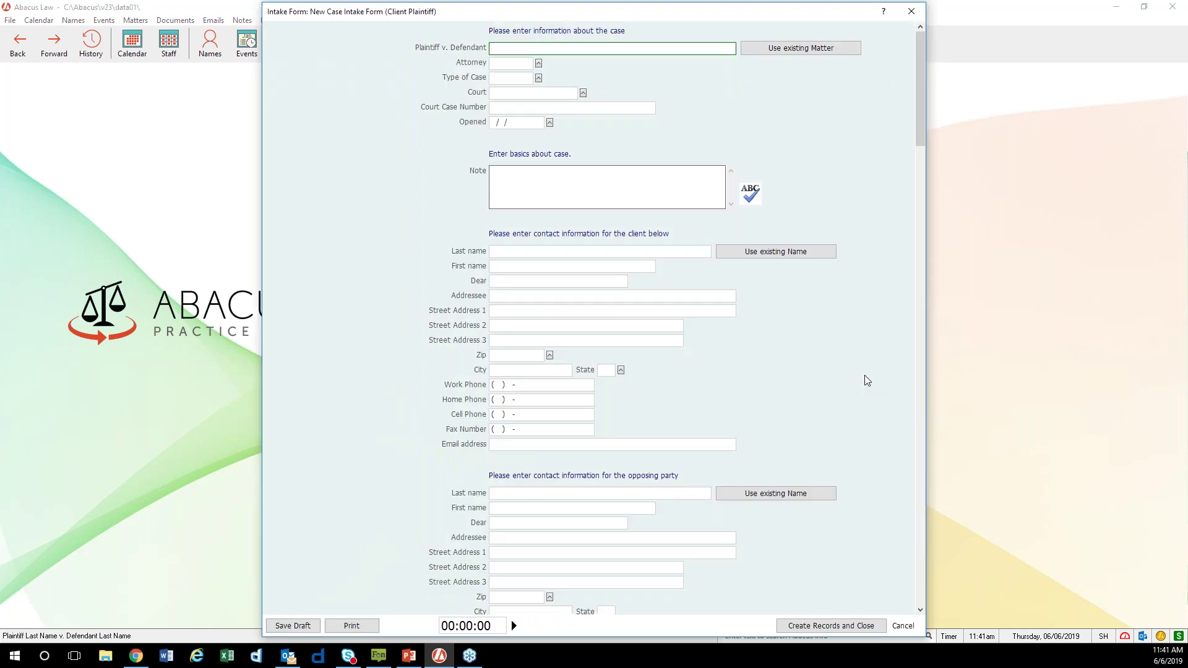
mouse_move(717, 18)
left_mouse_down()
mouse_move(716, 60)
mouse_move(711, 30)
left_mouse_up()
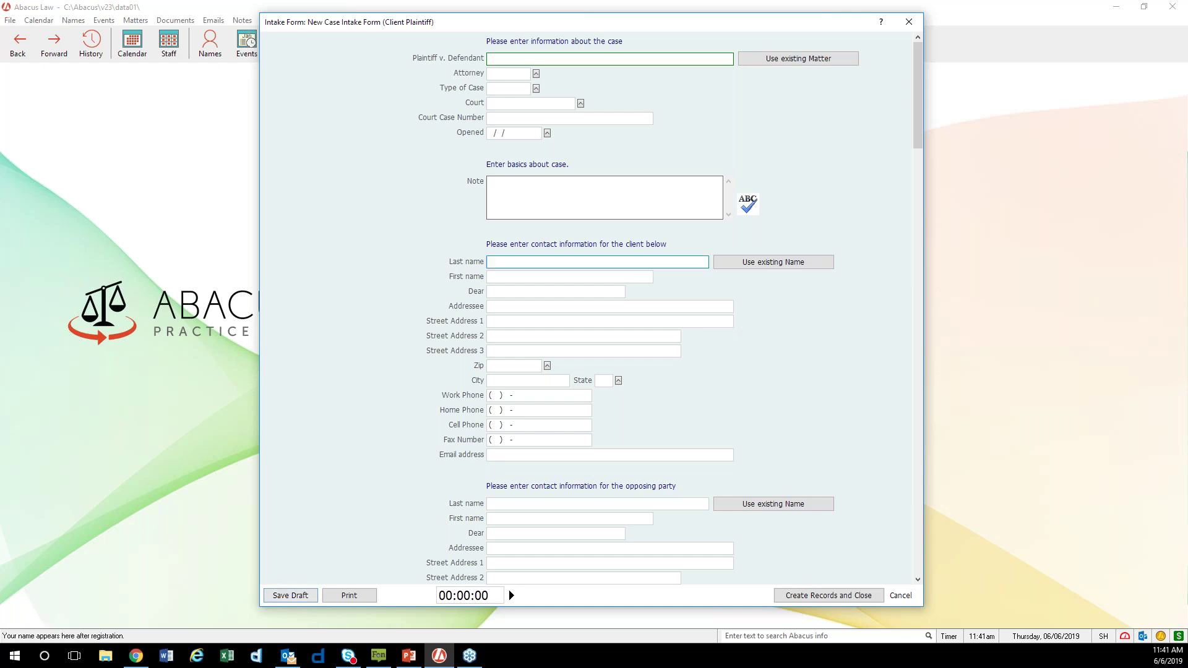
mouse_move(707, 23)
left_mouse_down()
mouse_move(718, 67)
mouse_move(723, 39)
left_mouse_up()
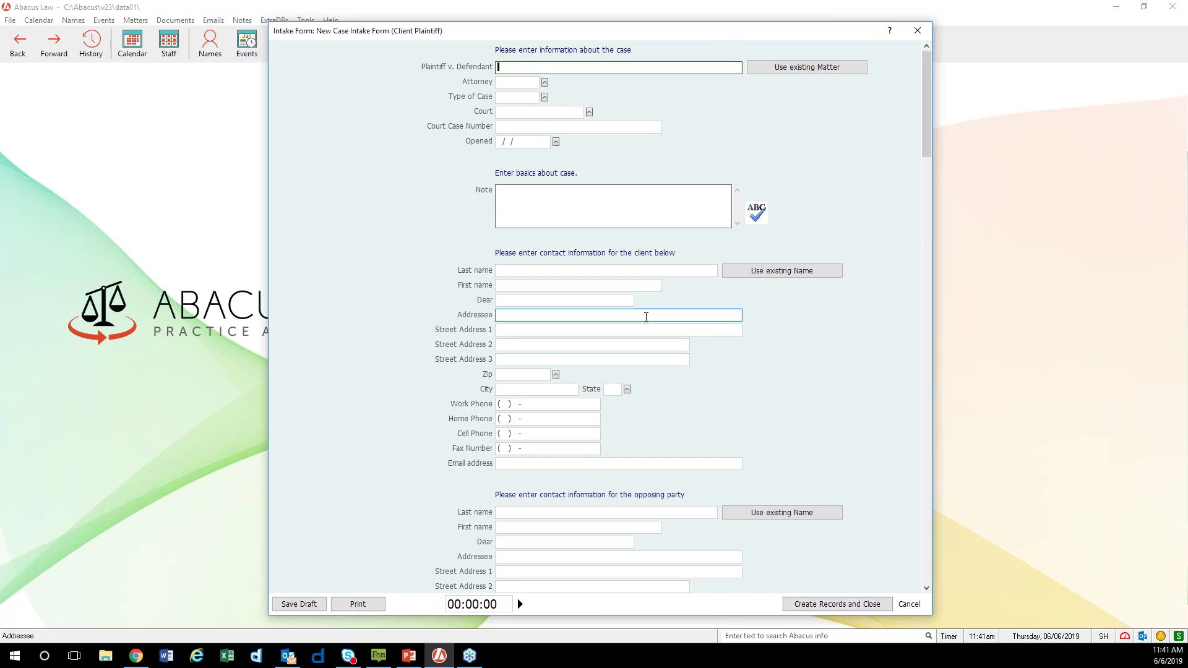
left_click_drag(856, 36, 867, 122)
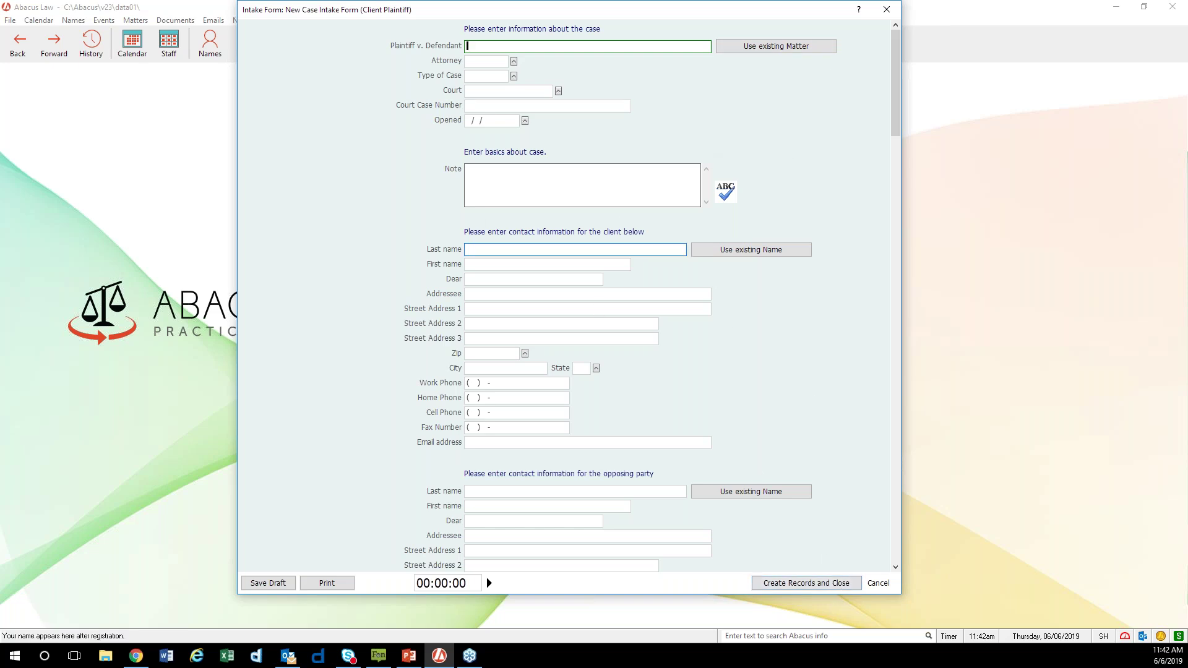
left_click_drag(724, 16, 728, 35)
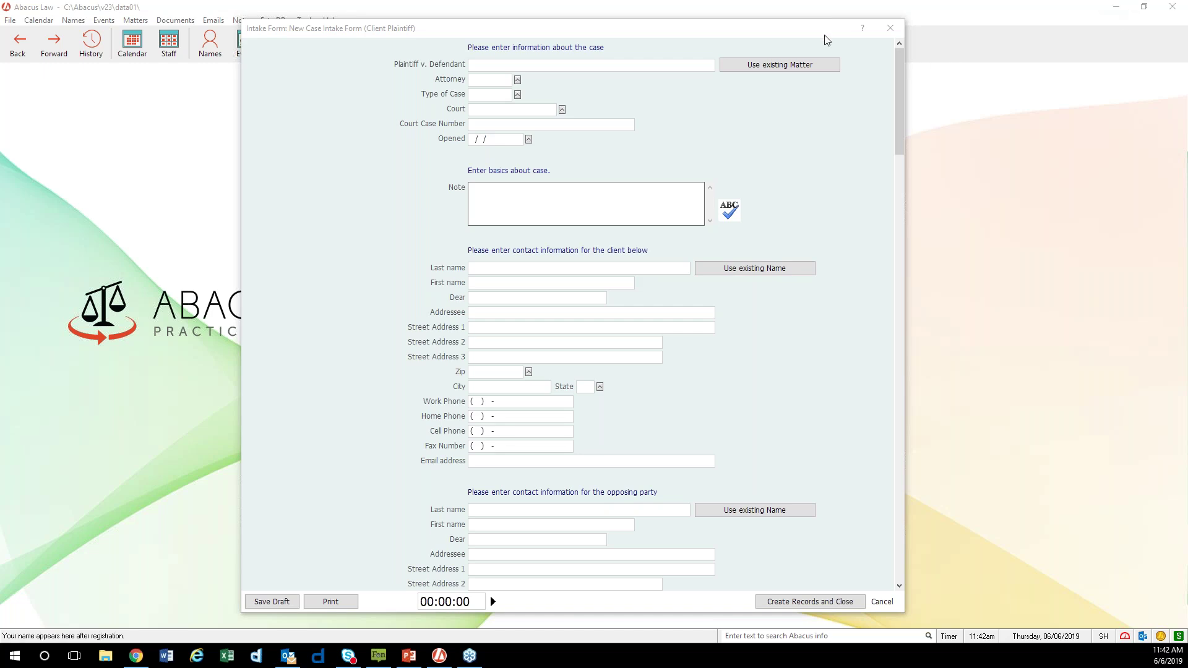
left_click_drag(823, 33, 827, 32)
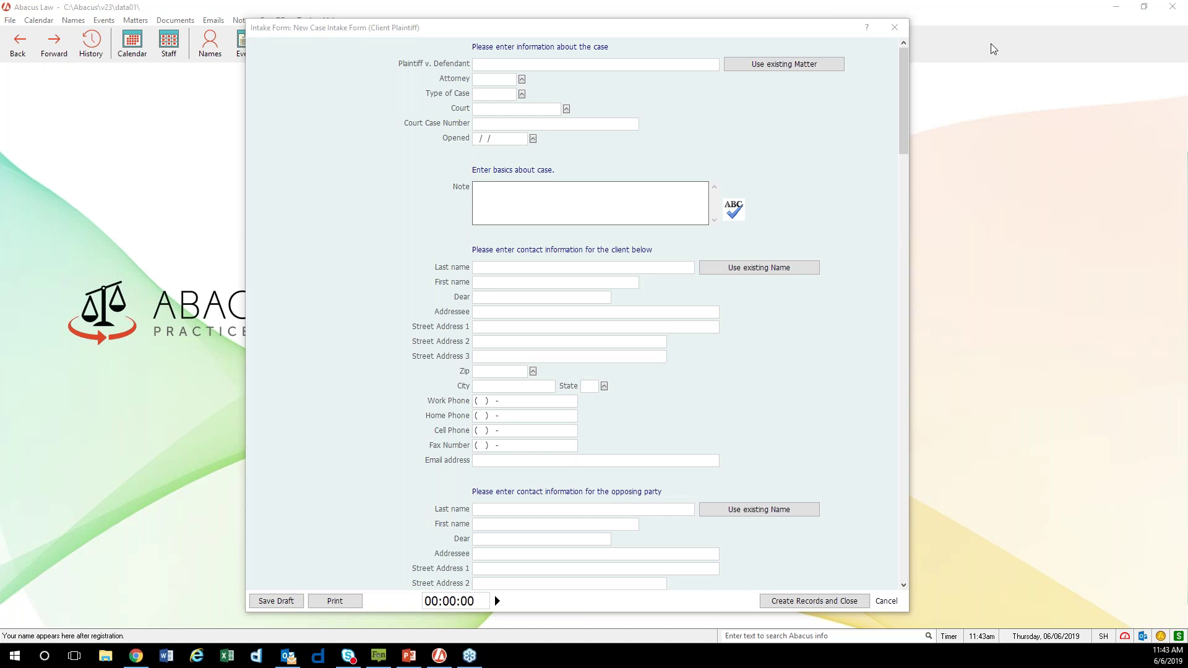
left_click(895, 27)
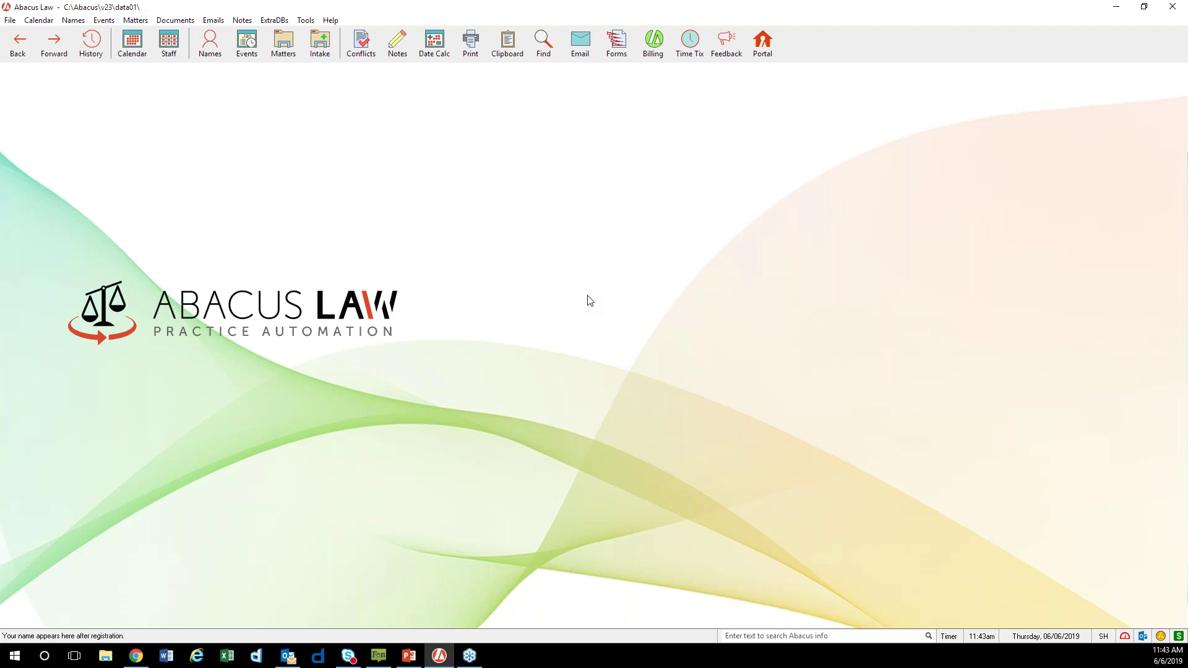
View the names list and the matters list in turn, closing each without adding or opening a record
left_click(210, 42)
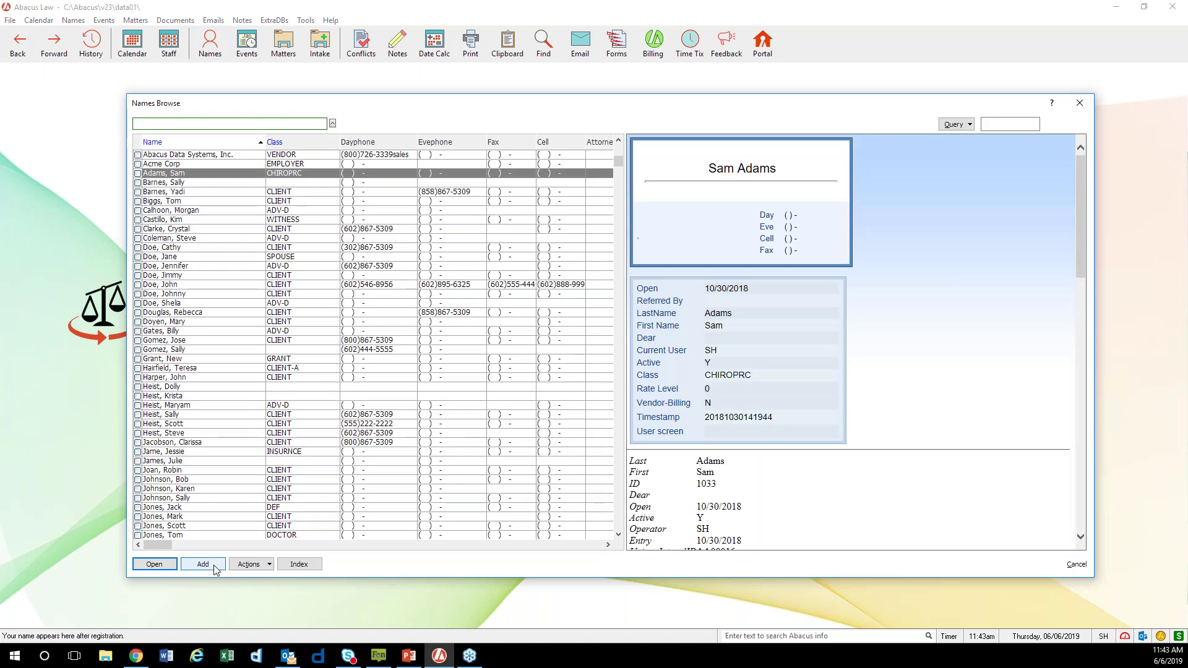
left_click(1079, 103)
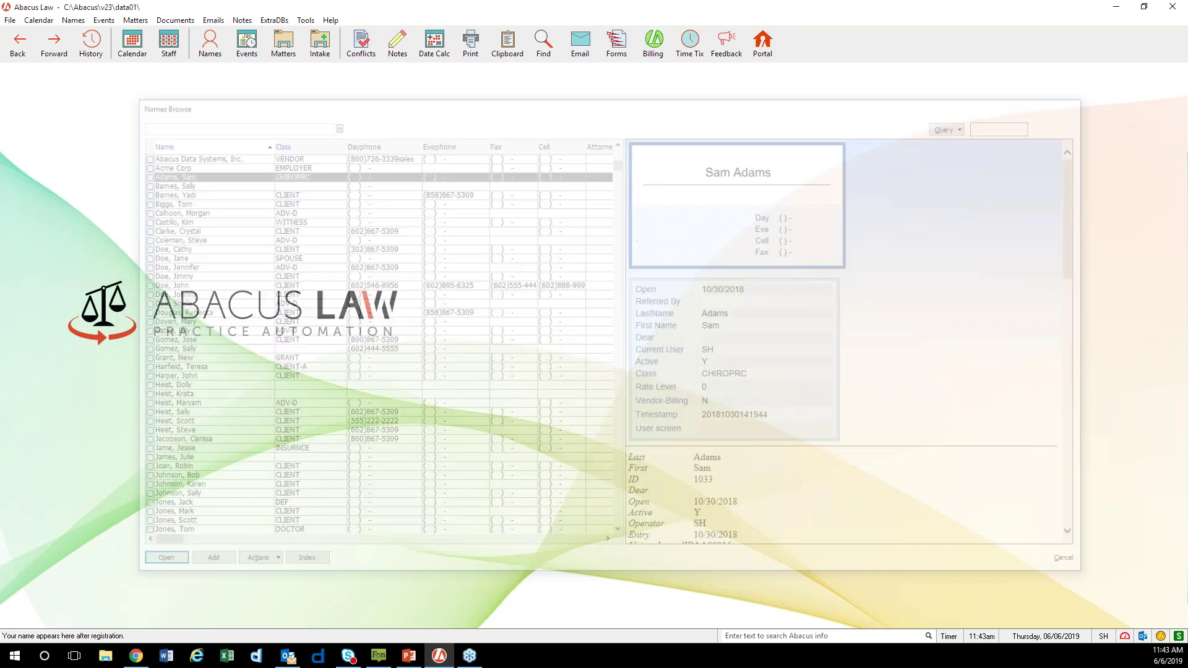
left_click(283, 44)
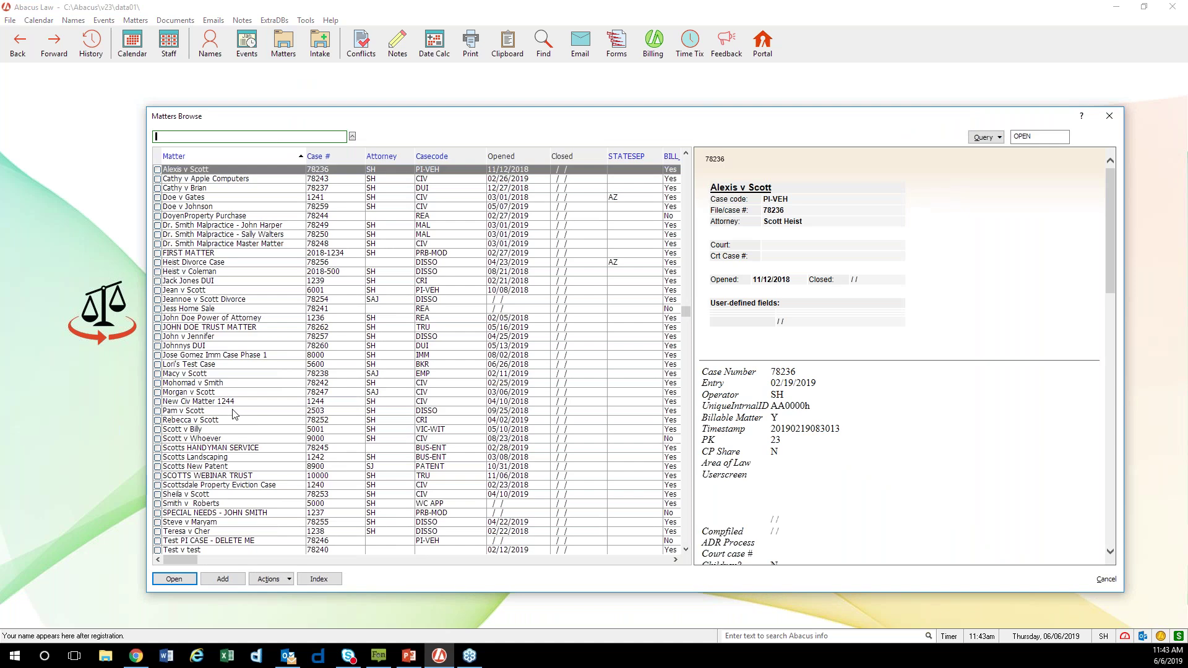
left_click(1108, 116)
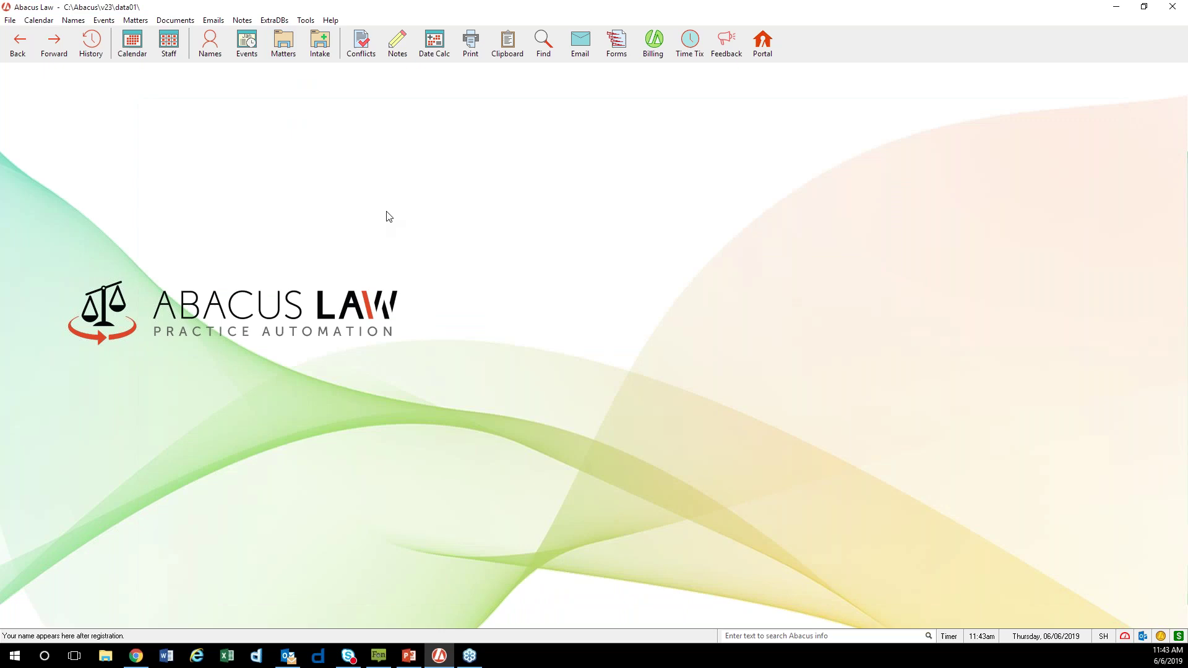
left_click(332, 57)
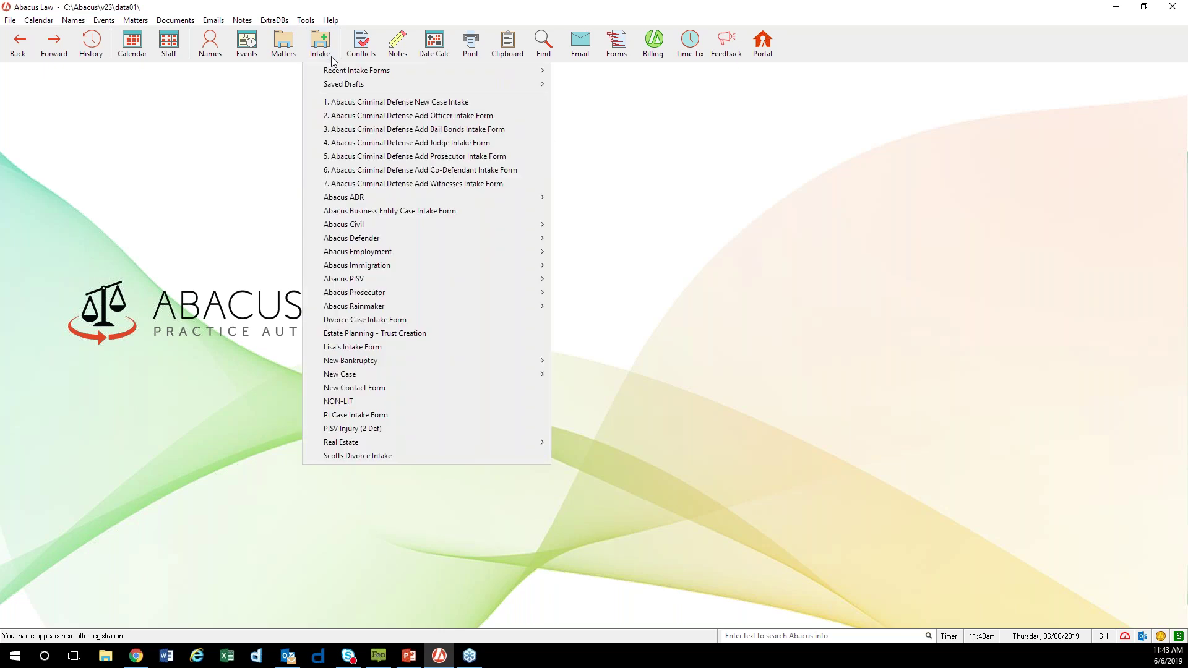
mouse_move(389, 376)
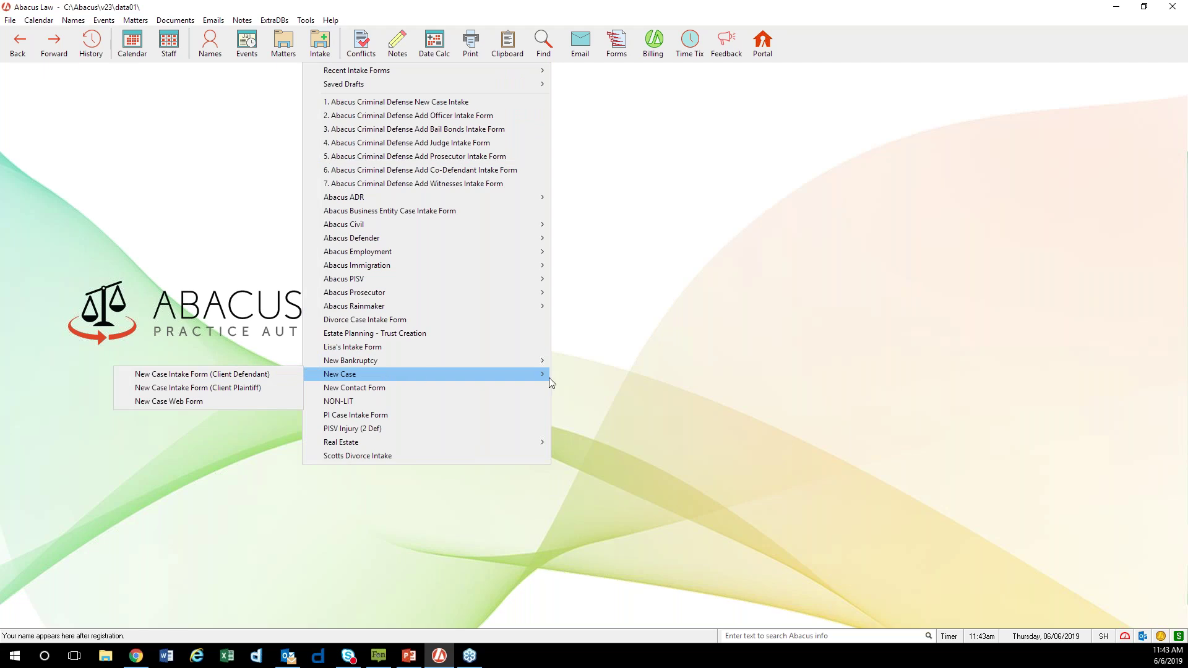
left_click(736, 361)
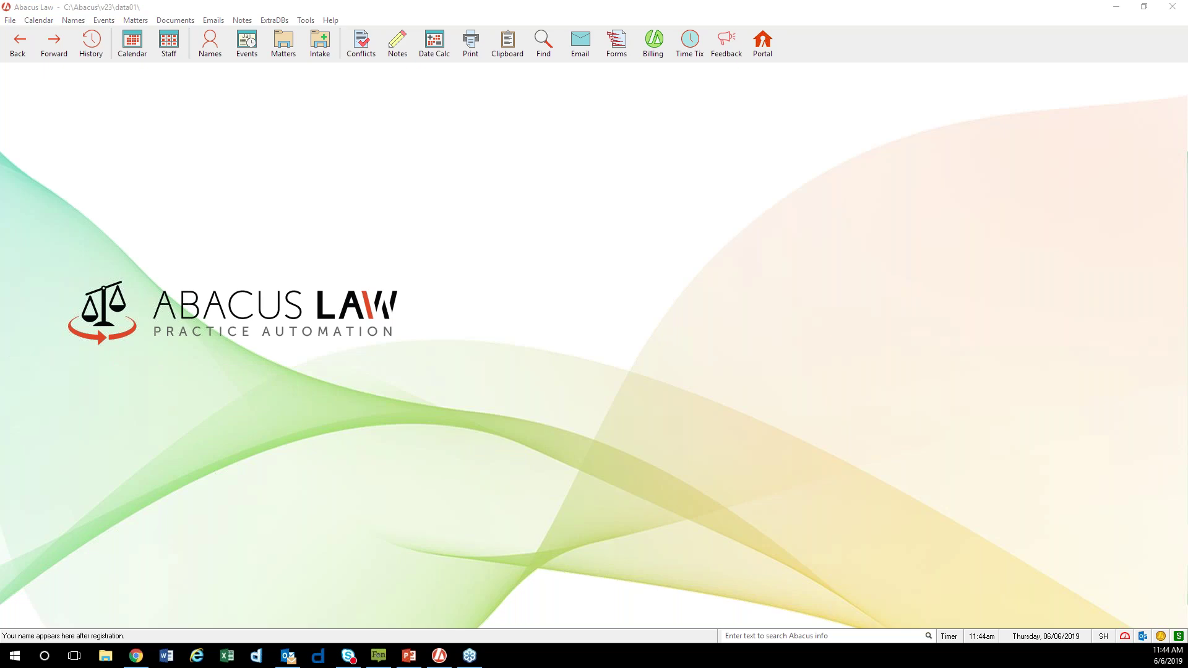
left_click(584, 216)
left_click(701, 246)
left_click(333, 54)
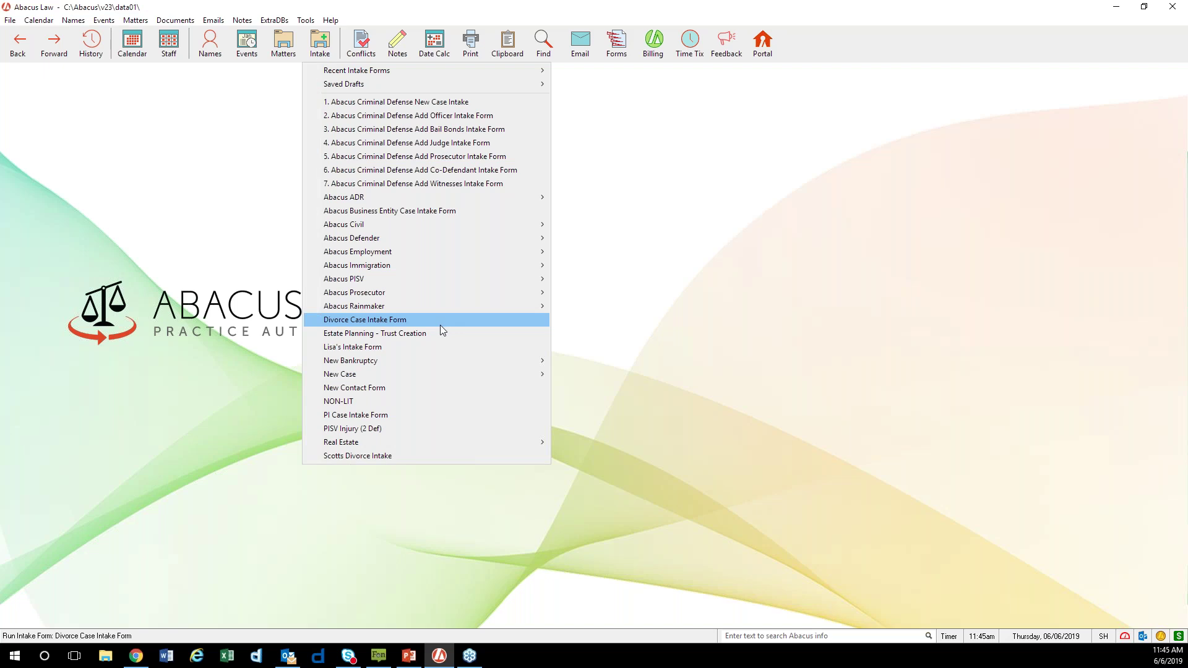
mouse_move(385, 373)
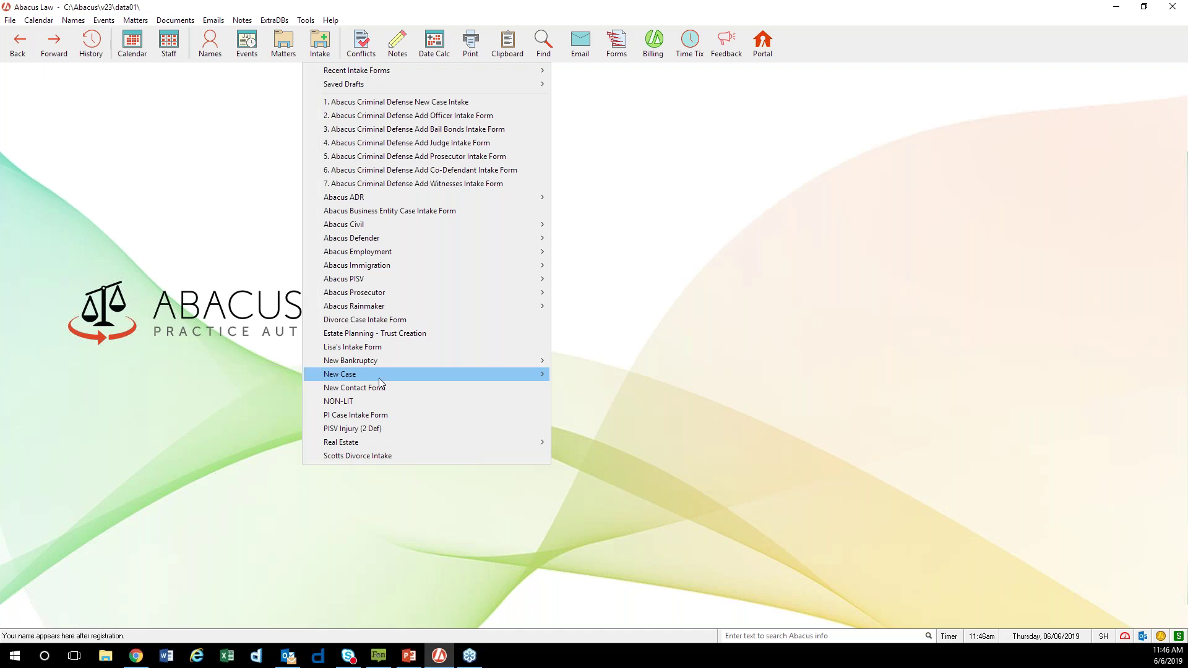
left_click(1, 355)
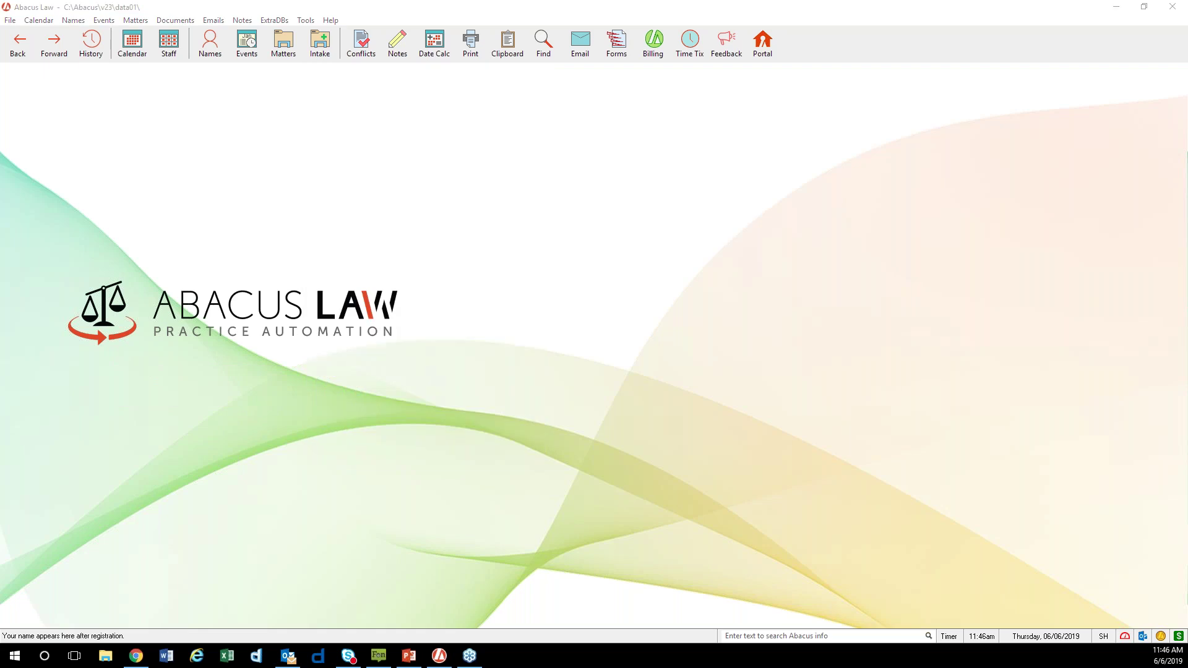
Open the Abacus PISV Vehicle Accident Intake Form (5 Defs)
left_click(333, 57)
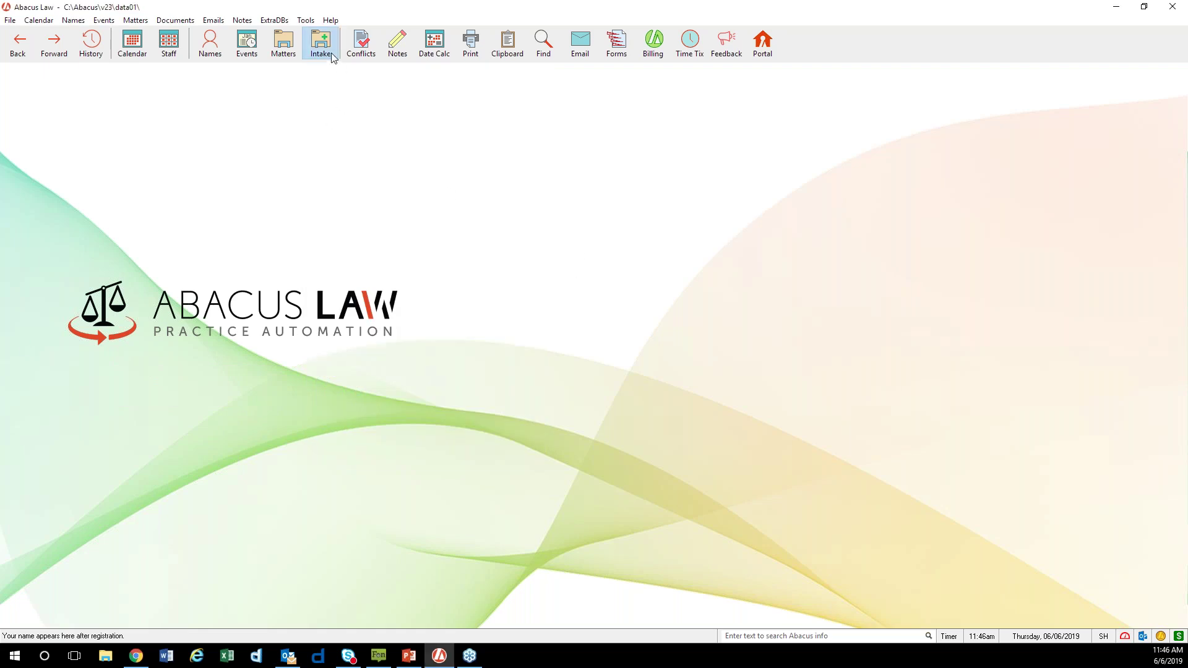
left_click(332, 57)
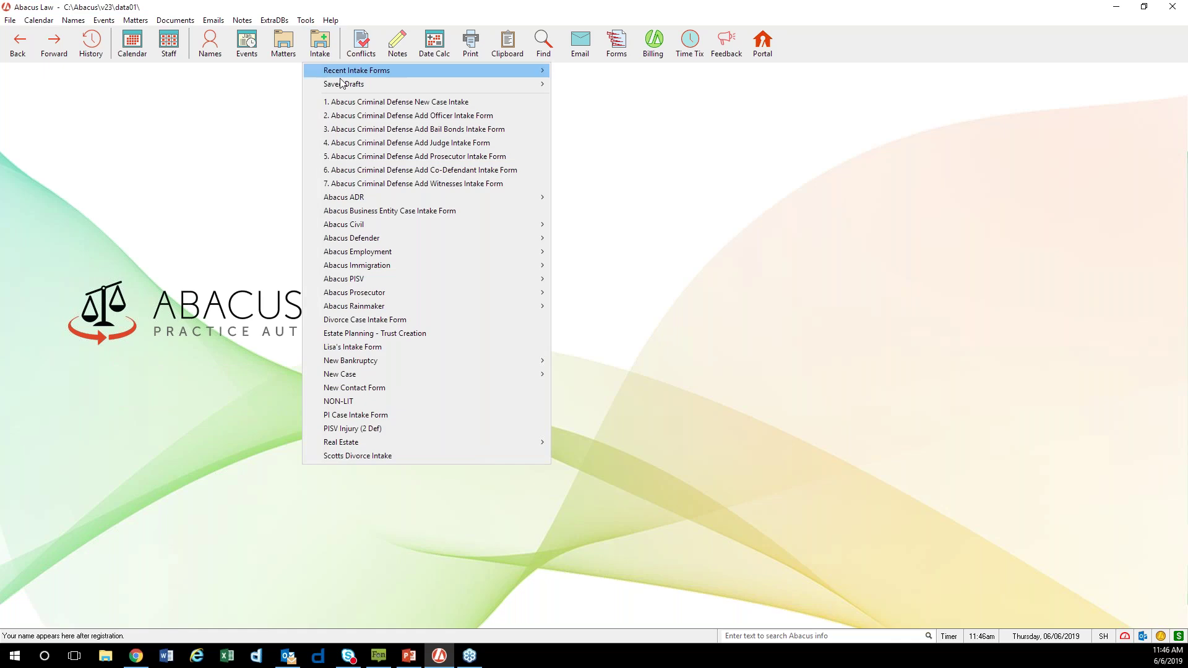
mouse_move(377, 282)
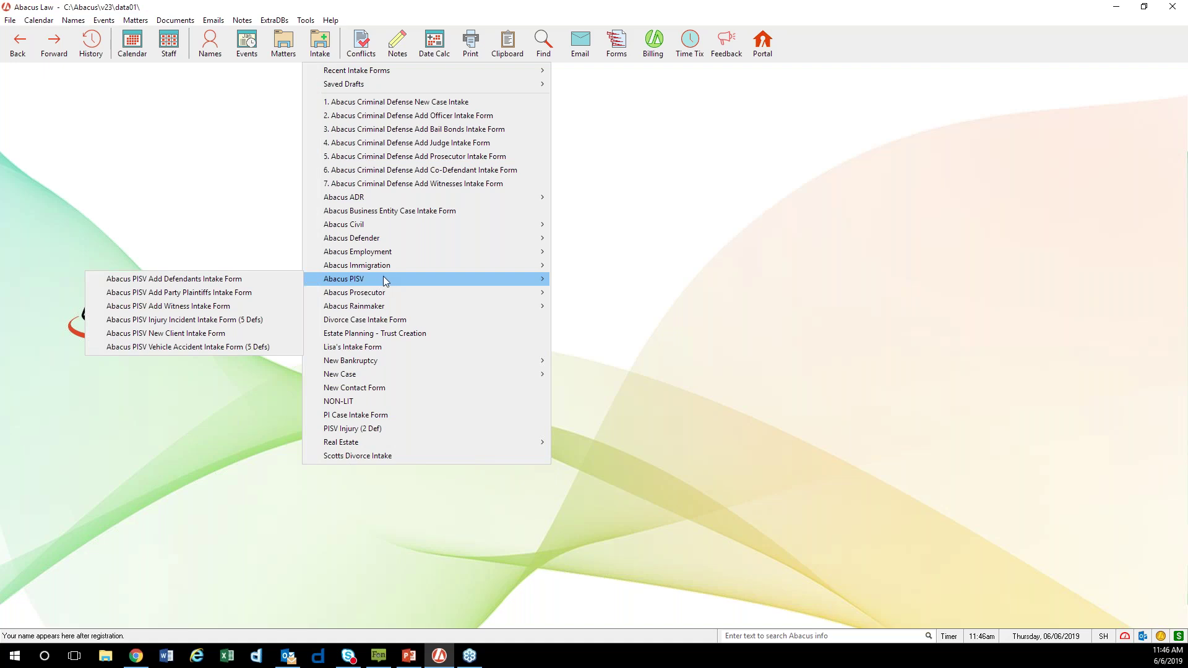
left_click(276, 347)
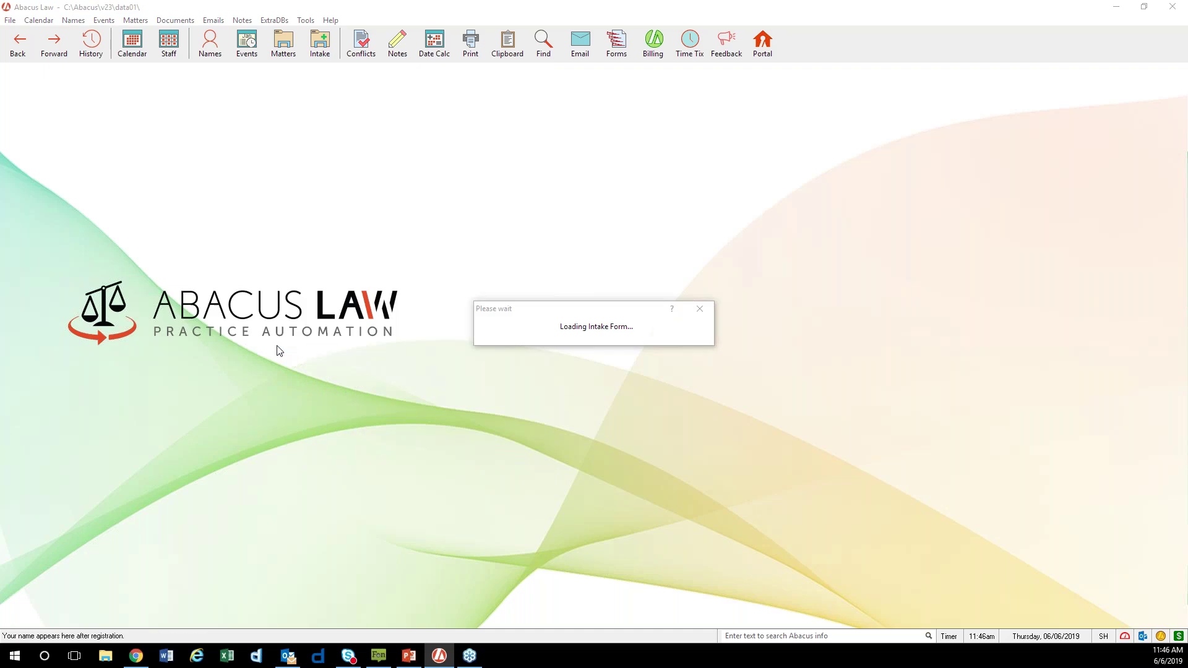